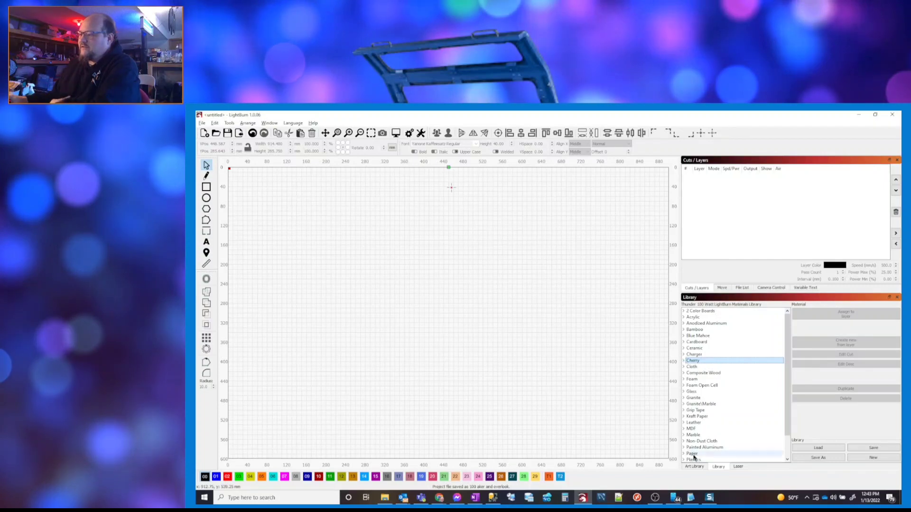
Browse the graphics stored in the art library collections from Animals through Christmas
click(694, 466)
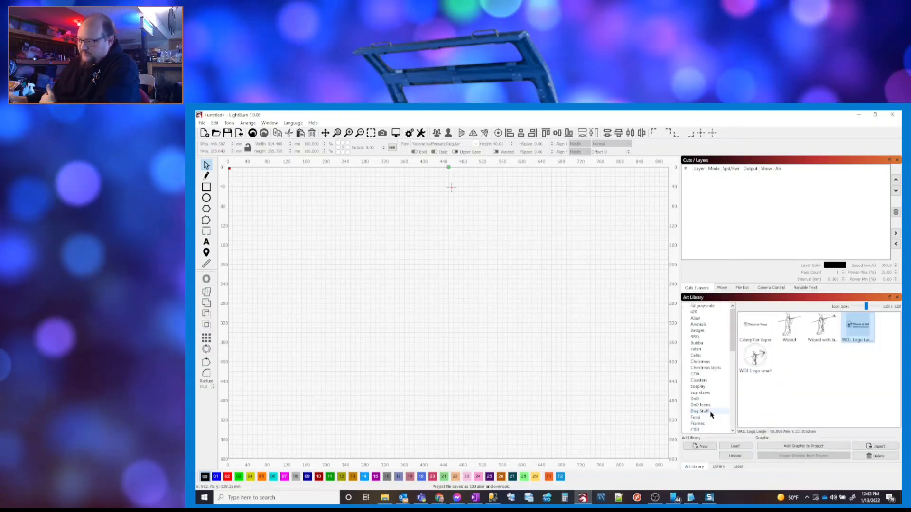
click(715, 324)
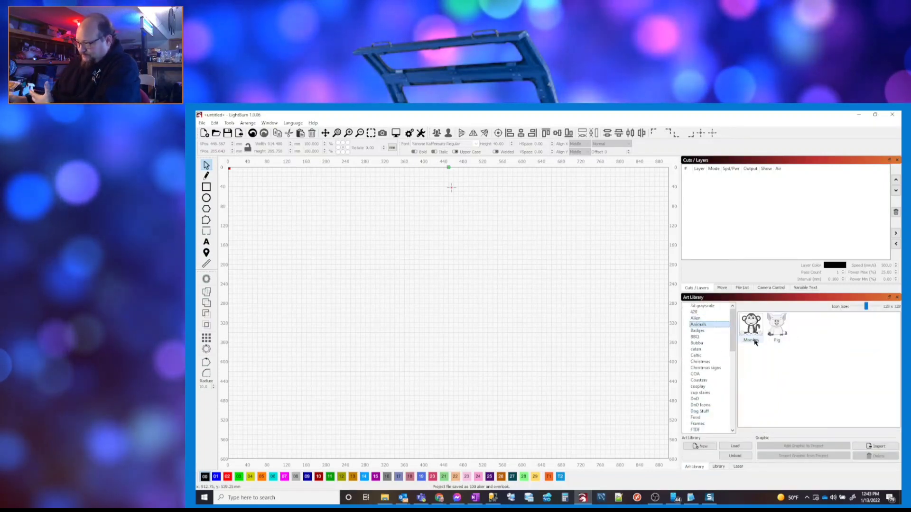
click(696, 331)
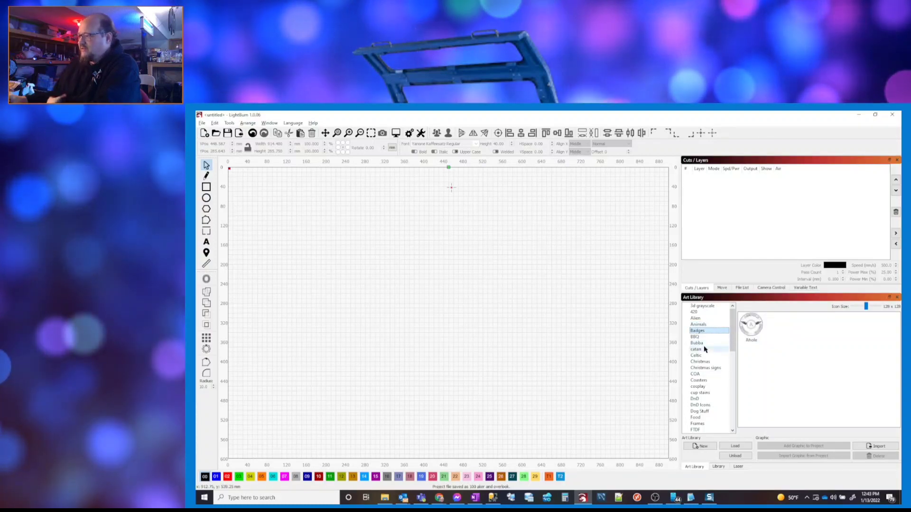
click(702, 345)
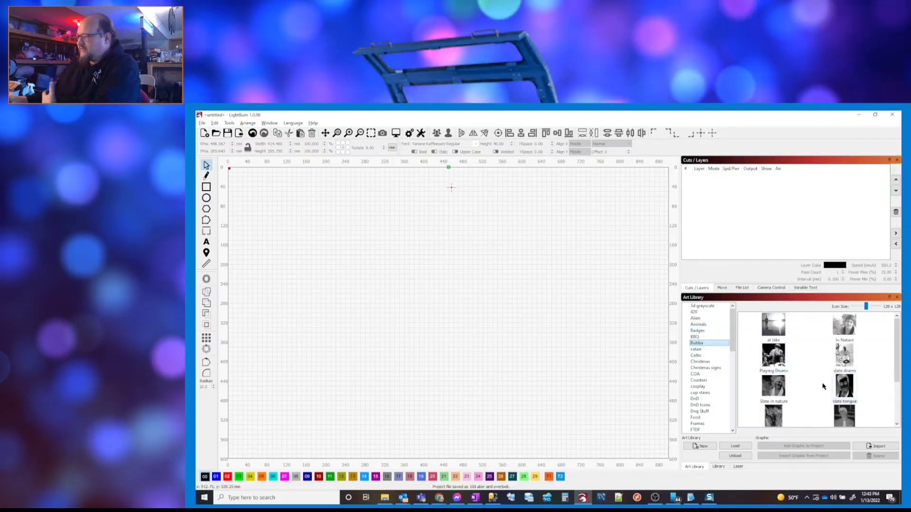
scroll(823, 385, down, 3)
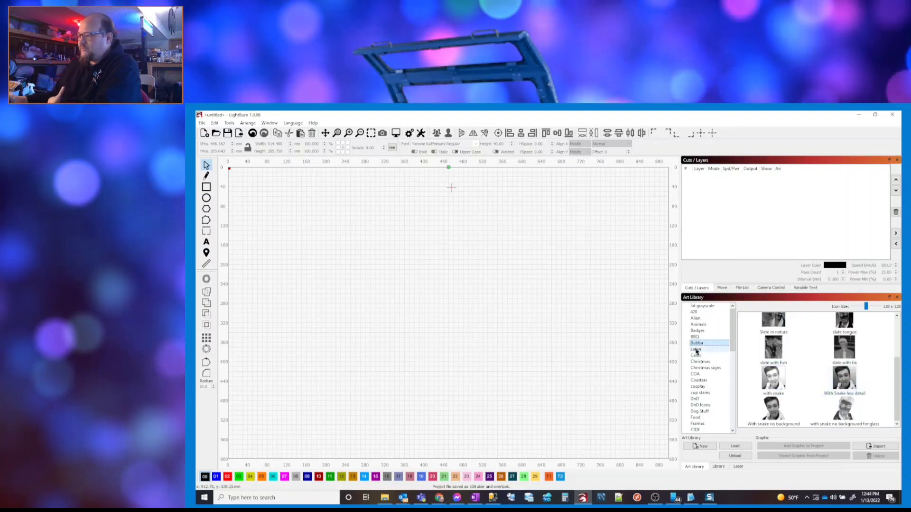
click(696, 350)
click(699, 356)
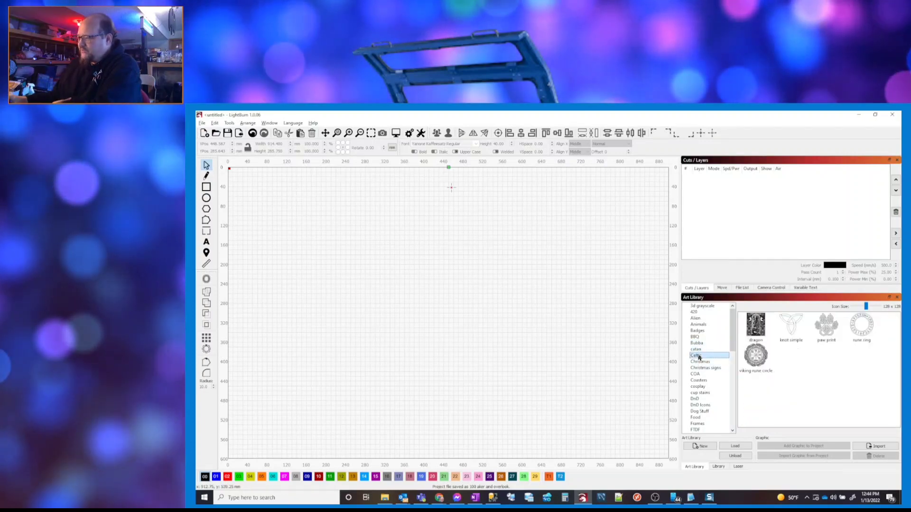
click(700, 362)
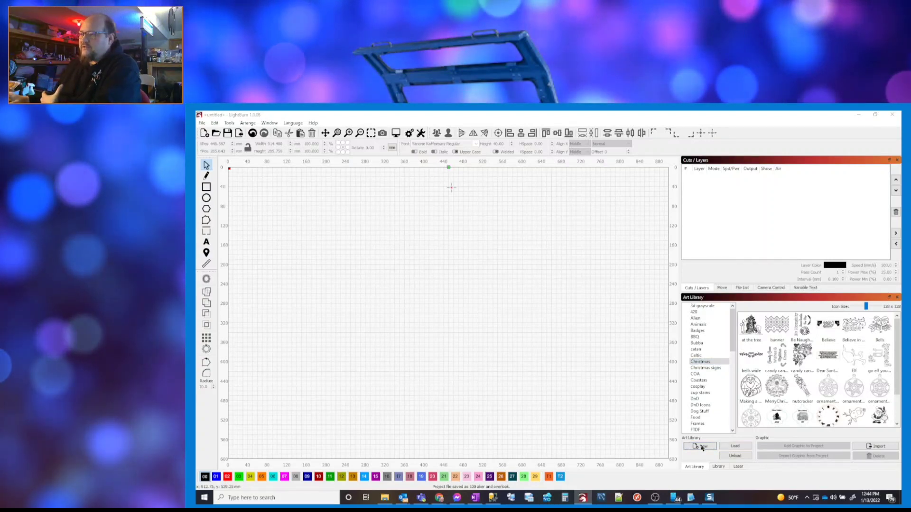
Create a new art library named Testforvideo in the Documents > laser folder
click(702, 447)
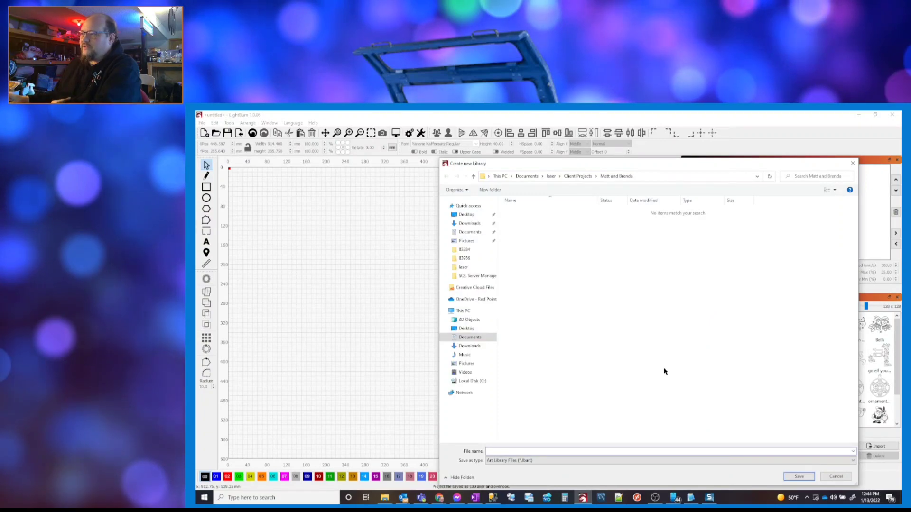
click(548, 177)
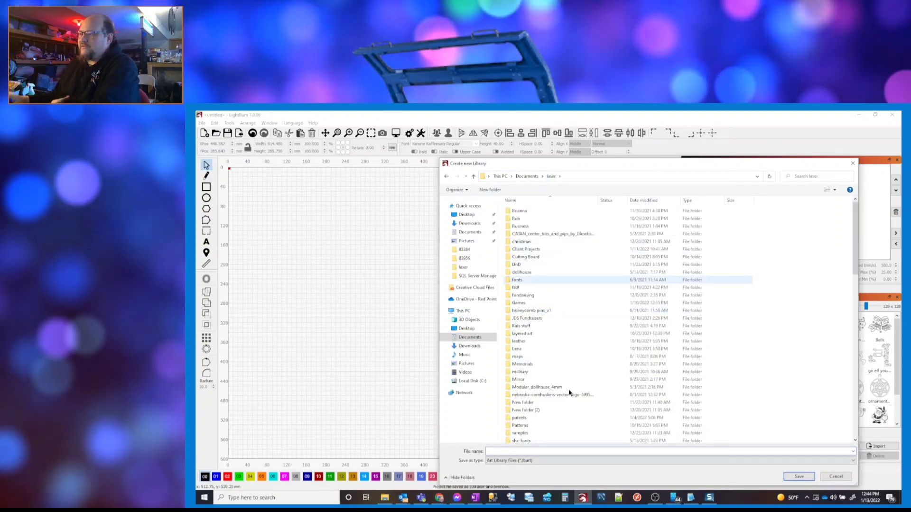
scroll(571, 389, down, 15)
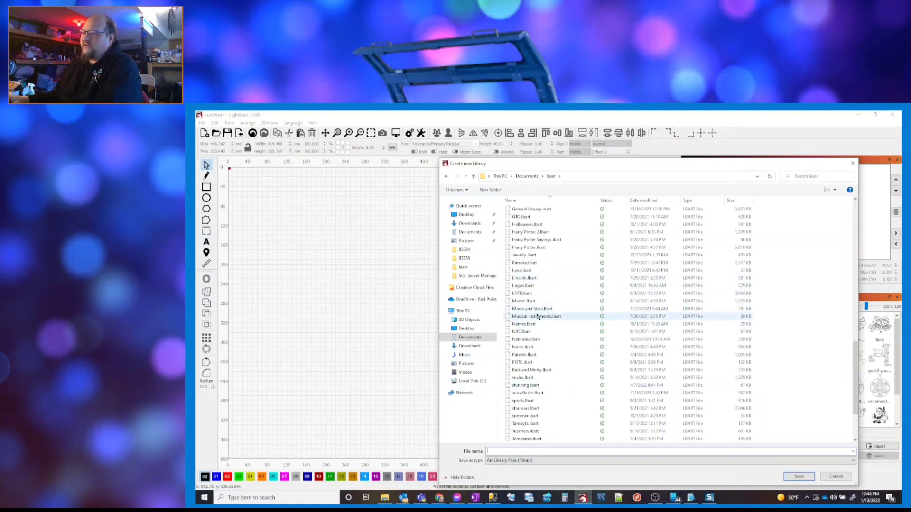
scroll(537, 315, down, 3)
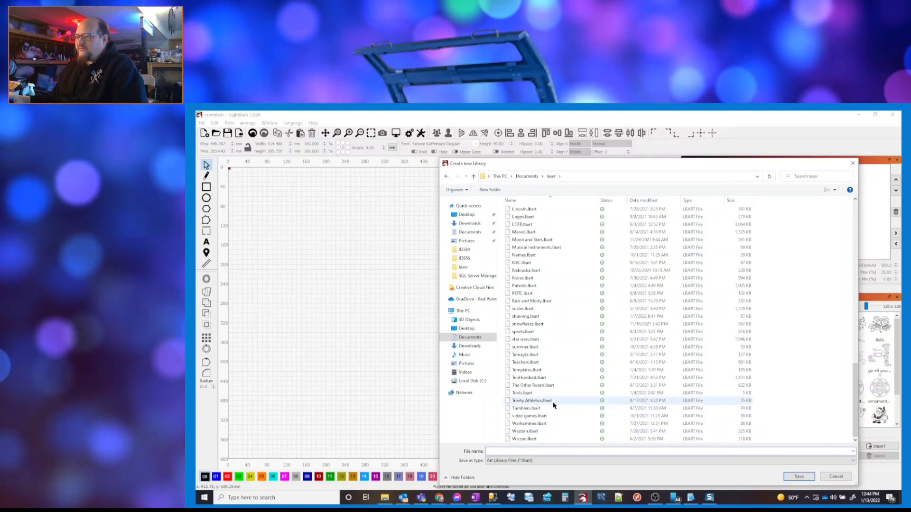
click(543, 451)
text(Testforvideo)
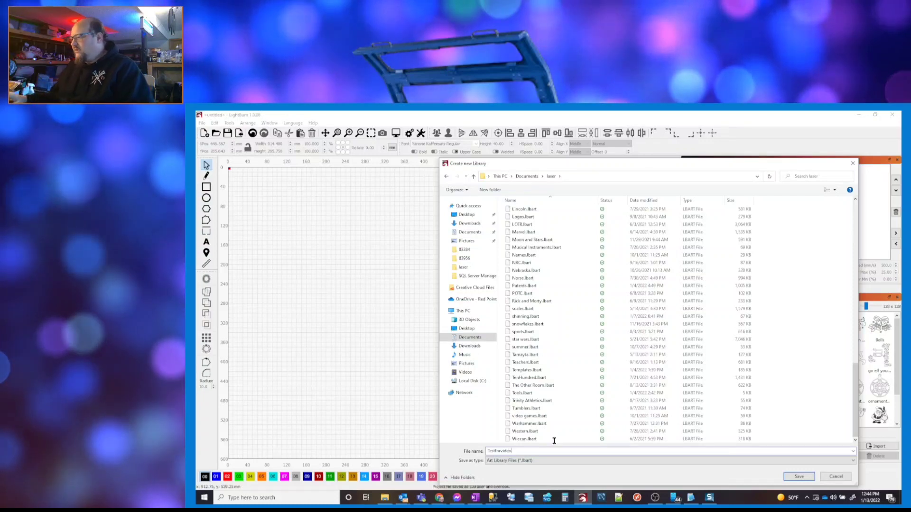
click(799, 477)
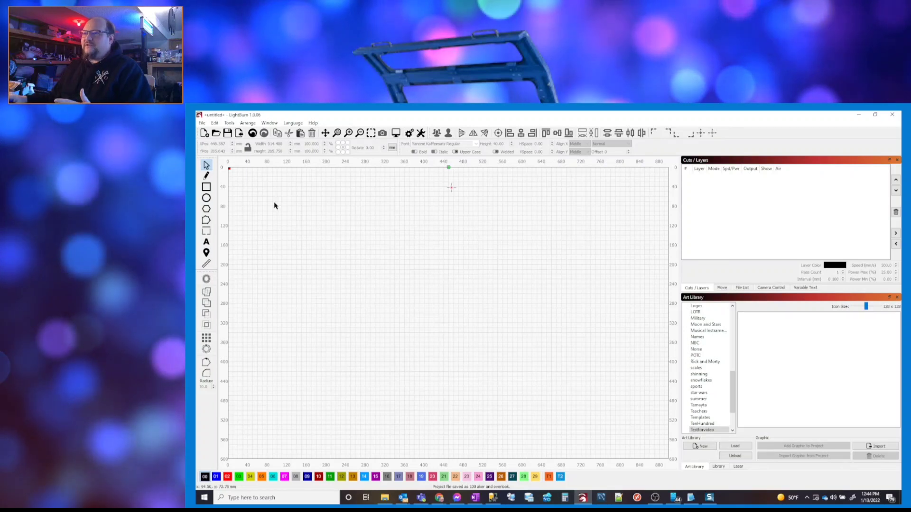
Place the calendar graphic from the Norse art library onto the workspace
click(695, 349)
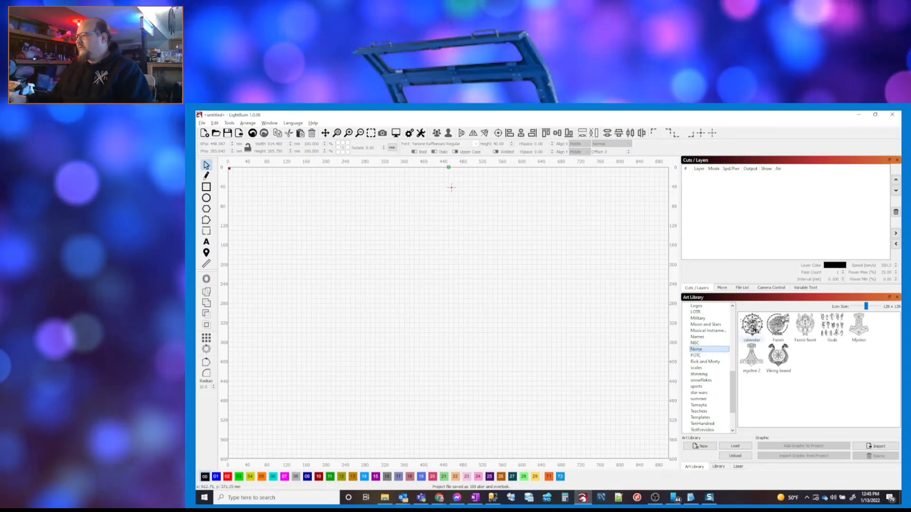
drag(754, 328, 492, 308)
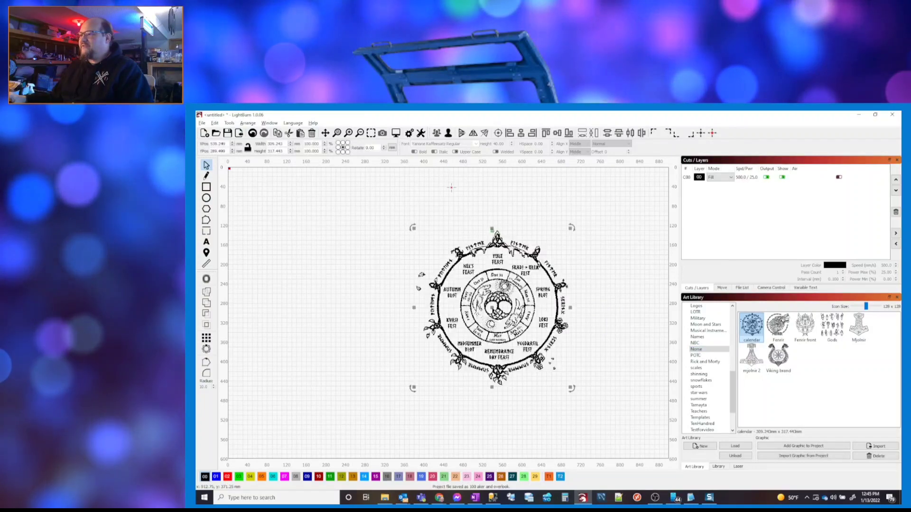
Add the calendar graphic from the project to the Testforvideo library under the name "calendar"
click(703, 431)
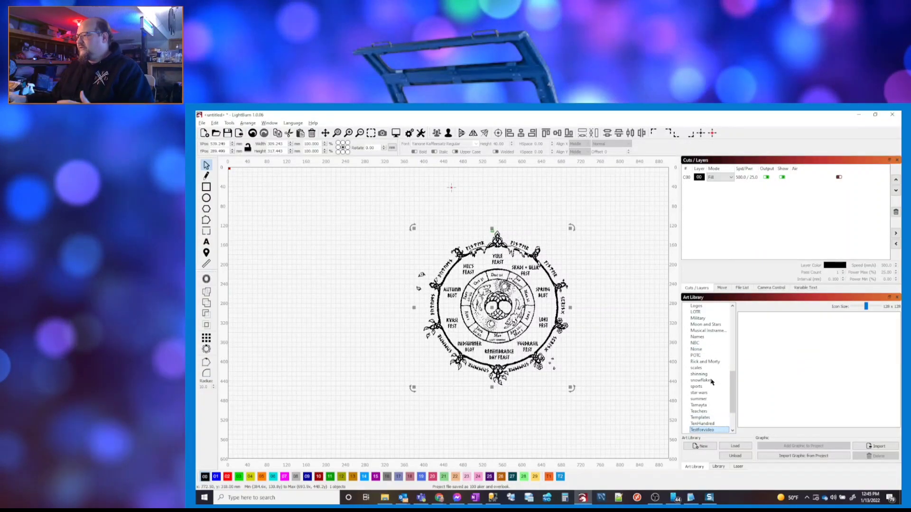
click(538, 398)
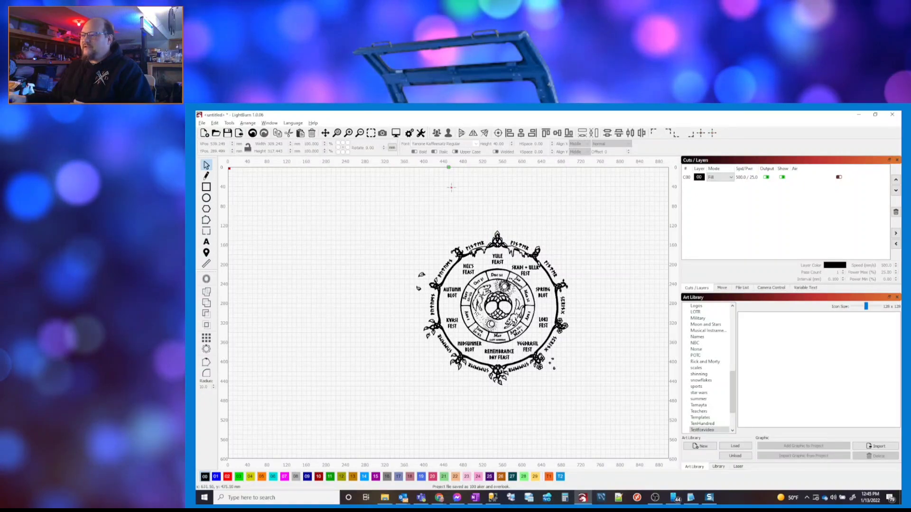
click(440, 313)
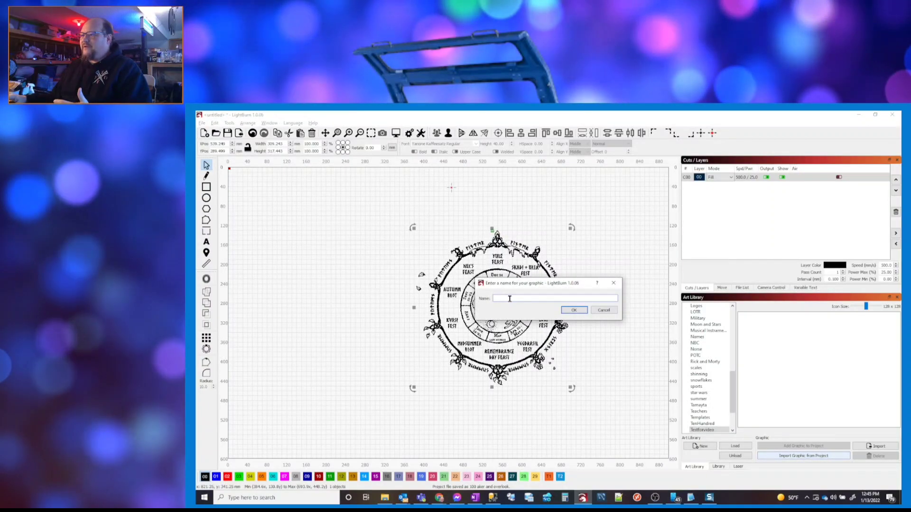
drag(522, 285, 591, 266)
text(d)
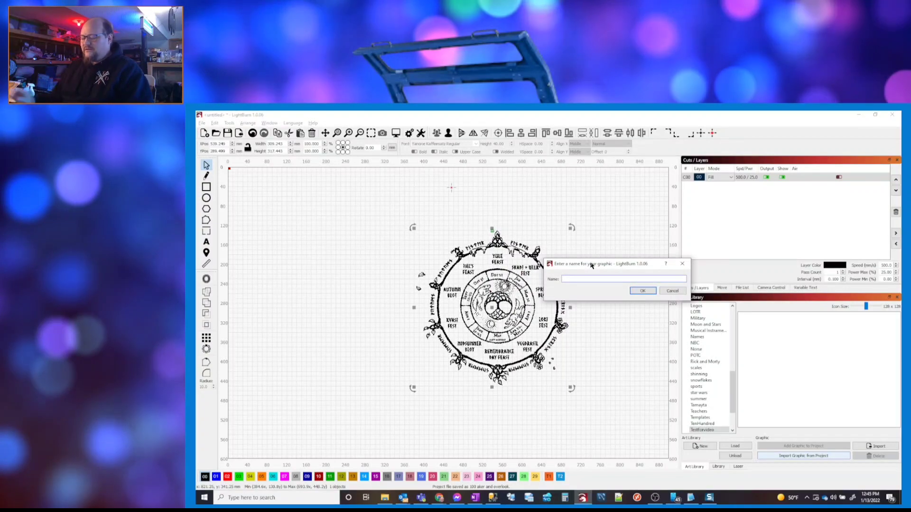
text(alendar)
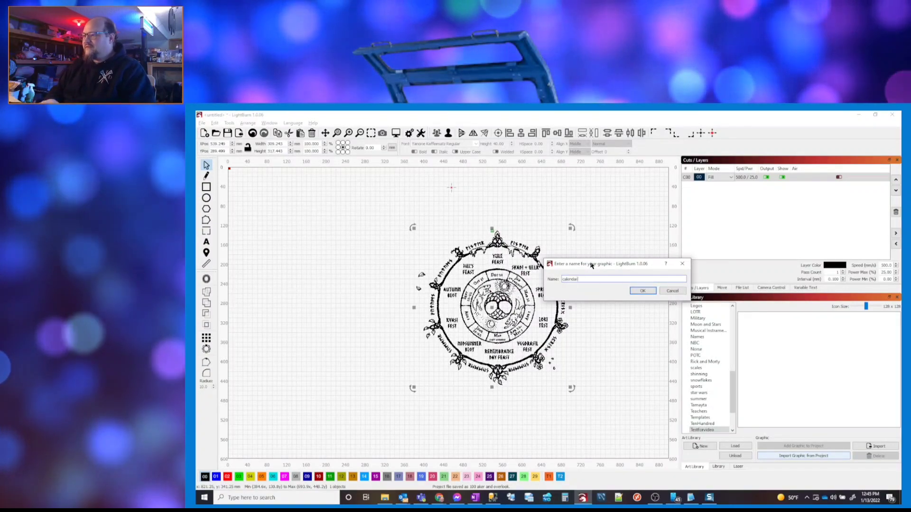
key(Return)
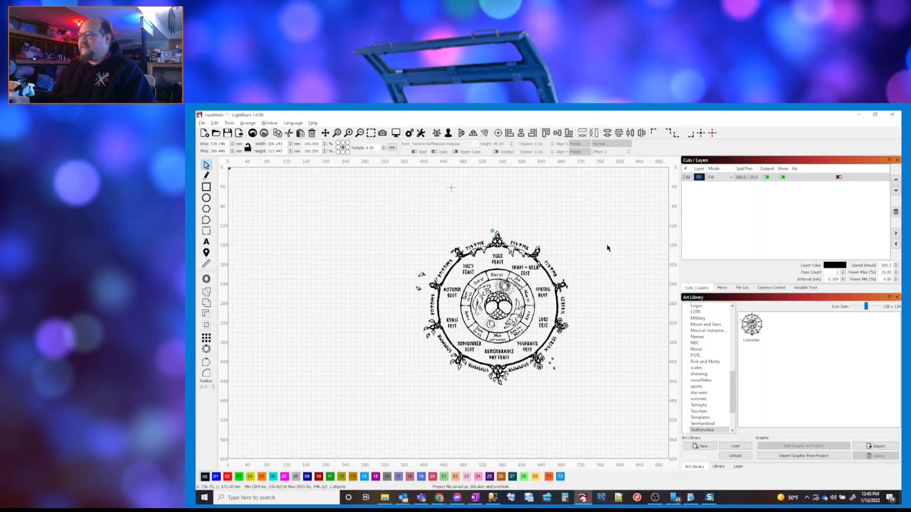
Delete the calendar graphic from the workspace
click(488, 266)
key(Delete)
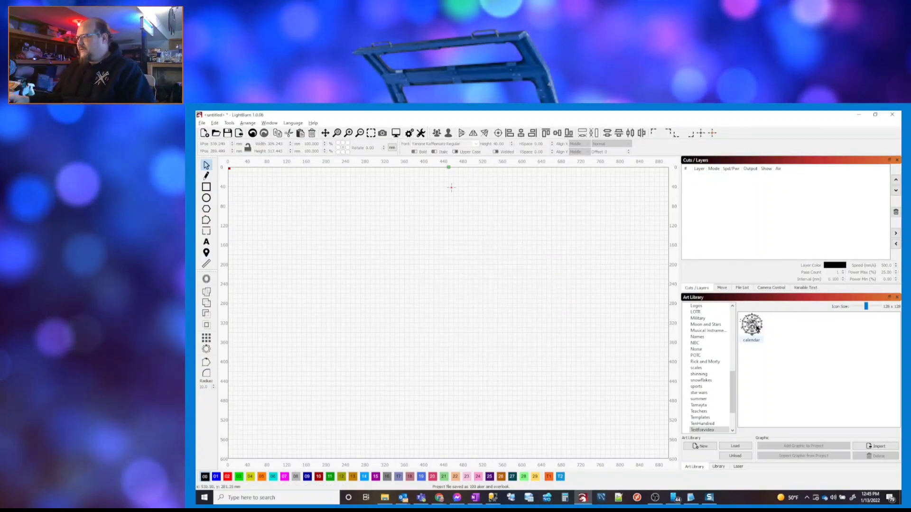
Test the Testforvideo library by placing its calendar graphic on the workspace, and remove it again
drag(751, 325, 539, 312)
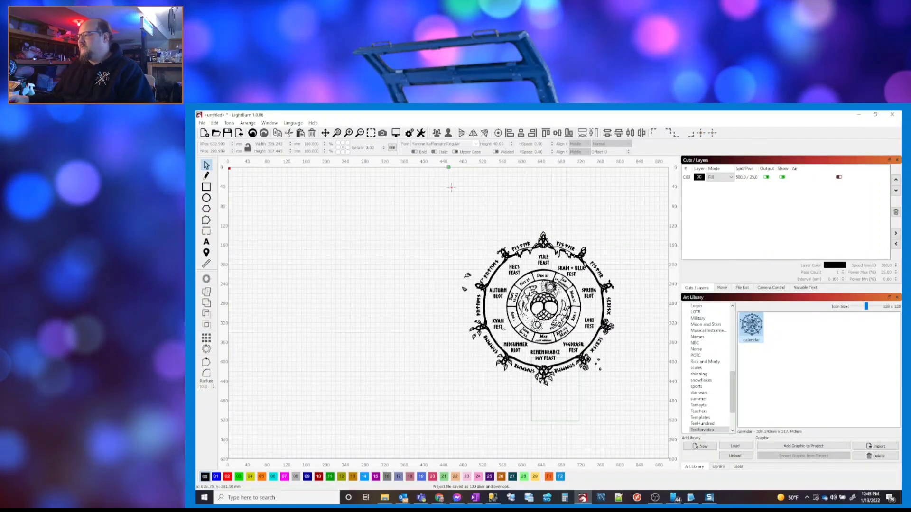
key(Delete)
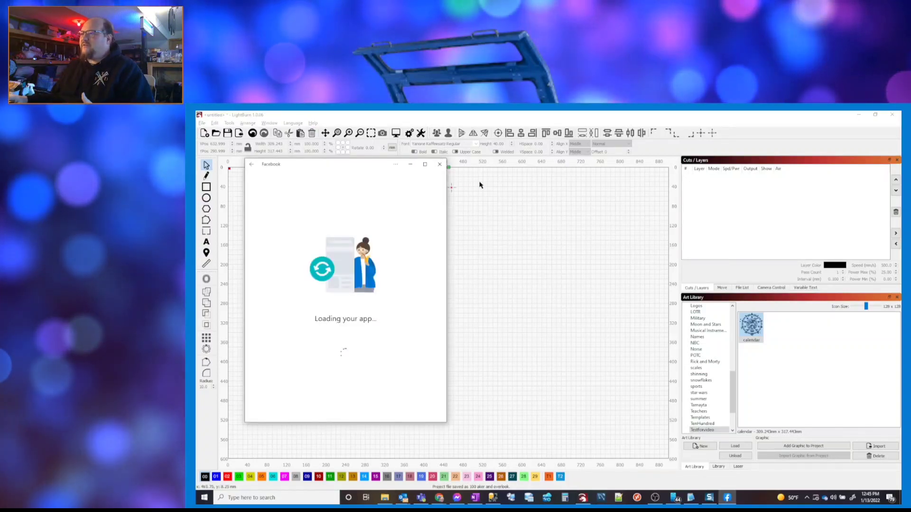
click(535, 266)
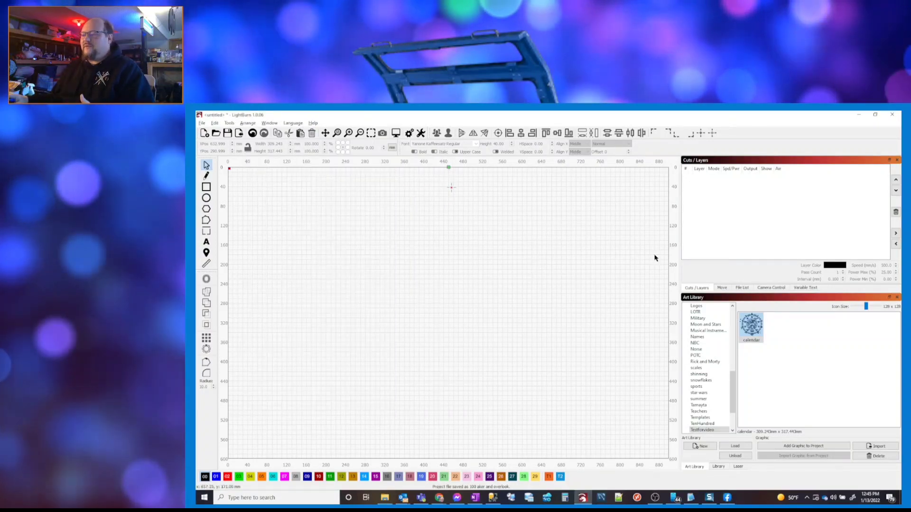
Import the file "Class Icon - Monk.svg" from the D&D 5e Icons folder into the Testforvideo library
click(880, 448)
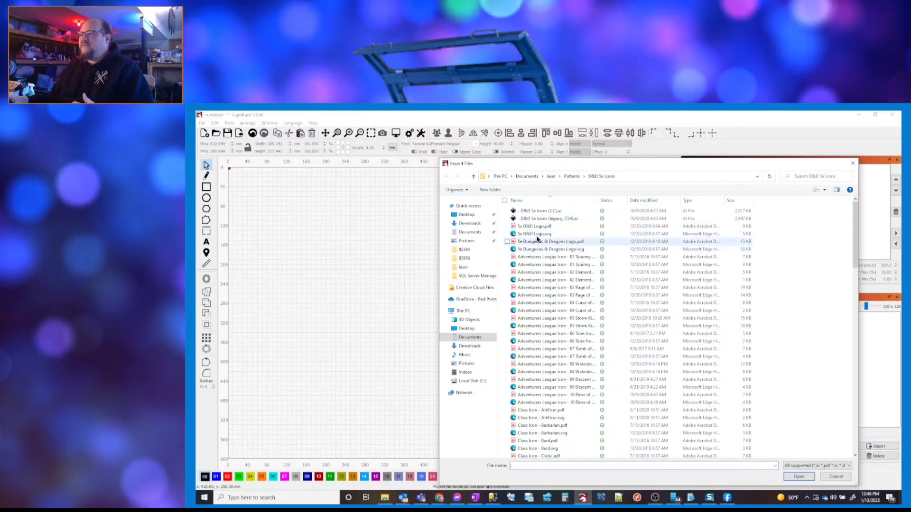
scroll(561, 267, down, 6)
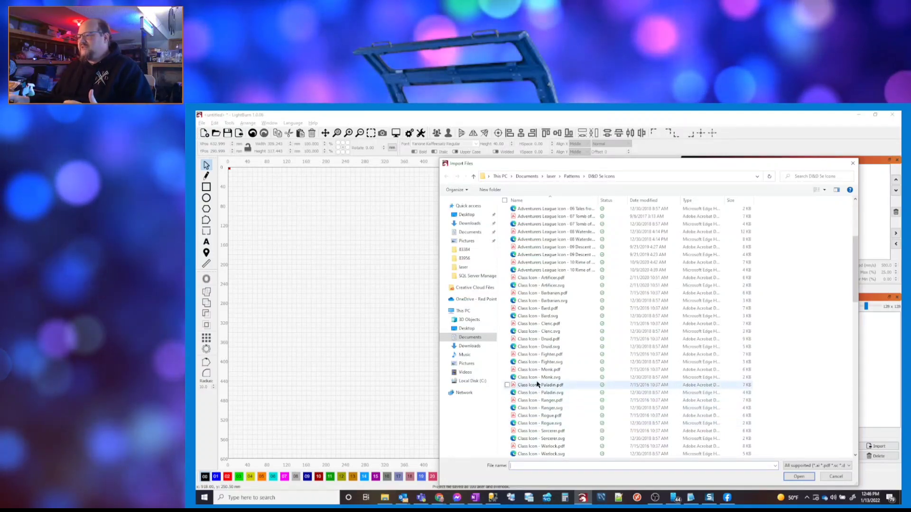
click(526, 377)
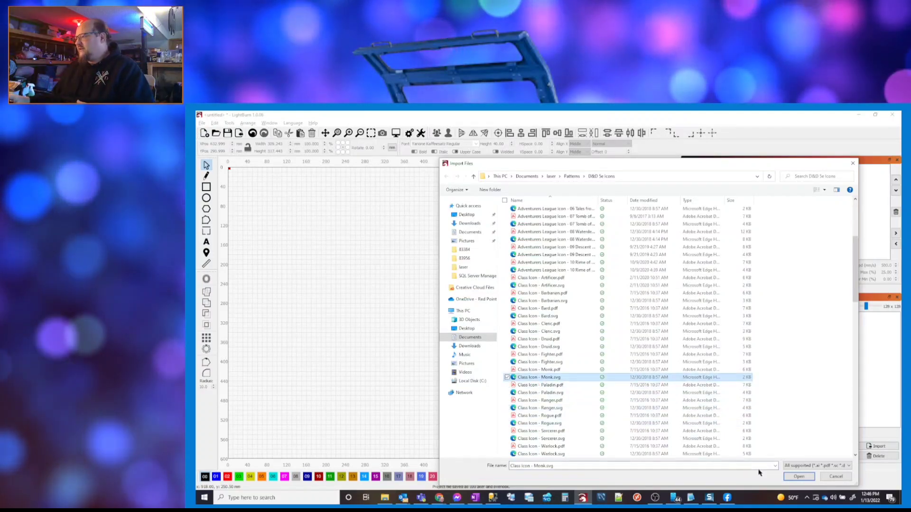
click(799, 476)
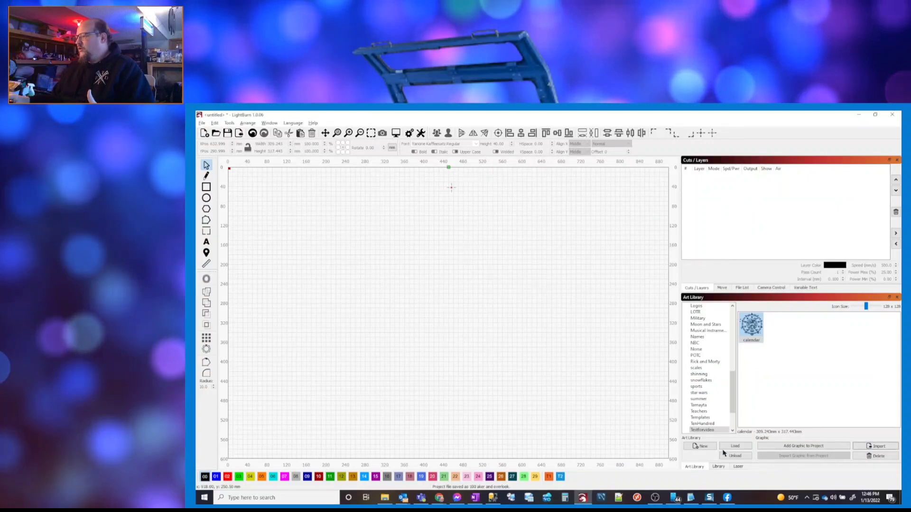
Place the Class Icon - Monk graphic from the Testforvideo library near the centre of the workspace
click(795, 334)
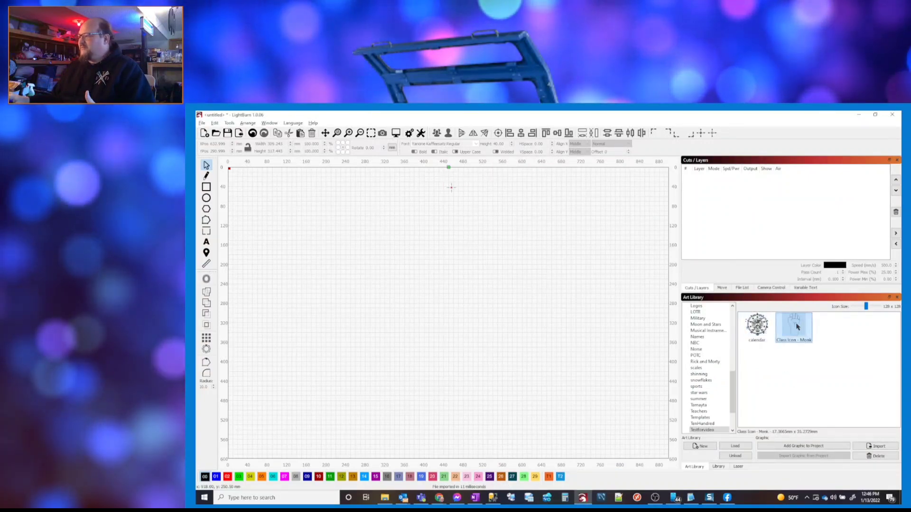
drag(791, 336, 451, 304)
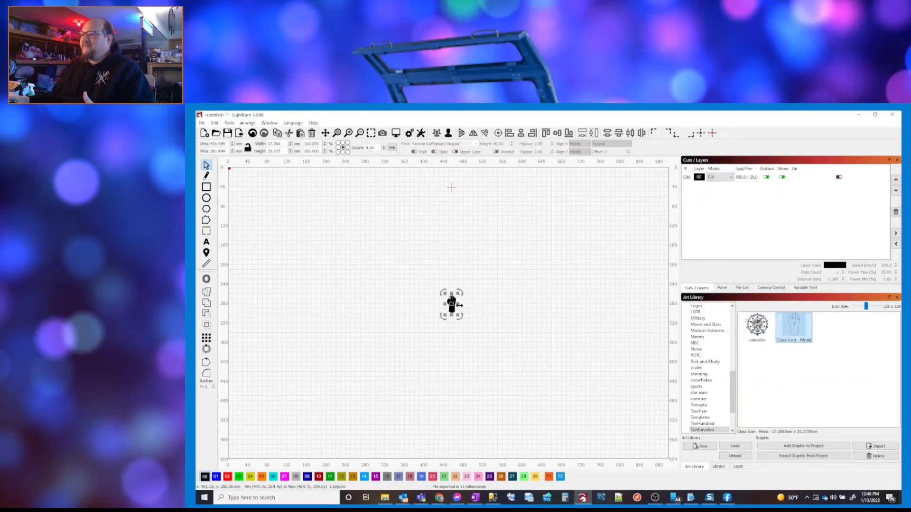
scroll(451, 302, up, 10)
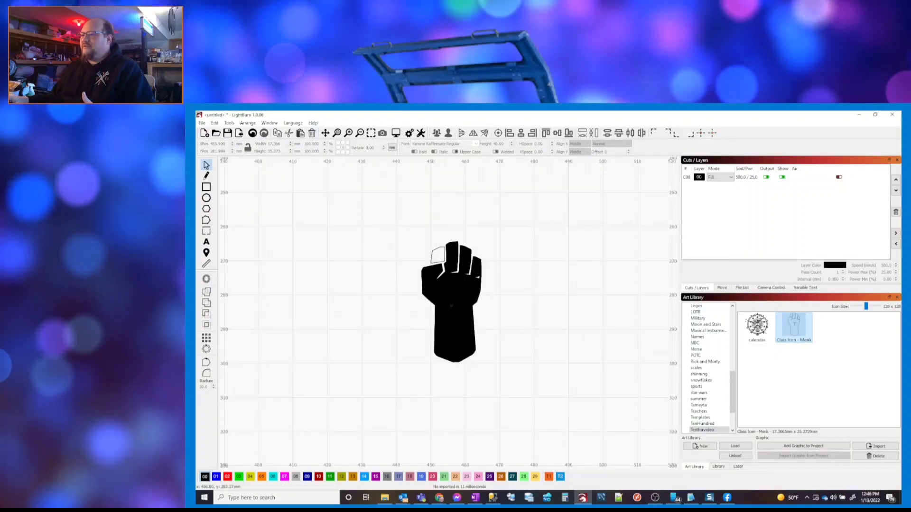
scroll(433, 253, up, 8)
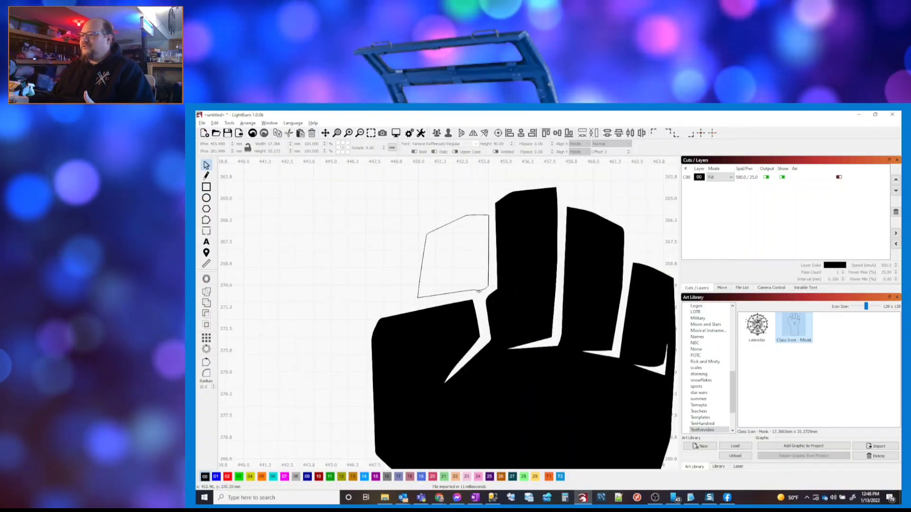
scroll(440, 305, down, 8)
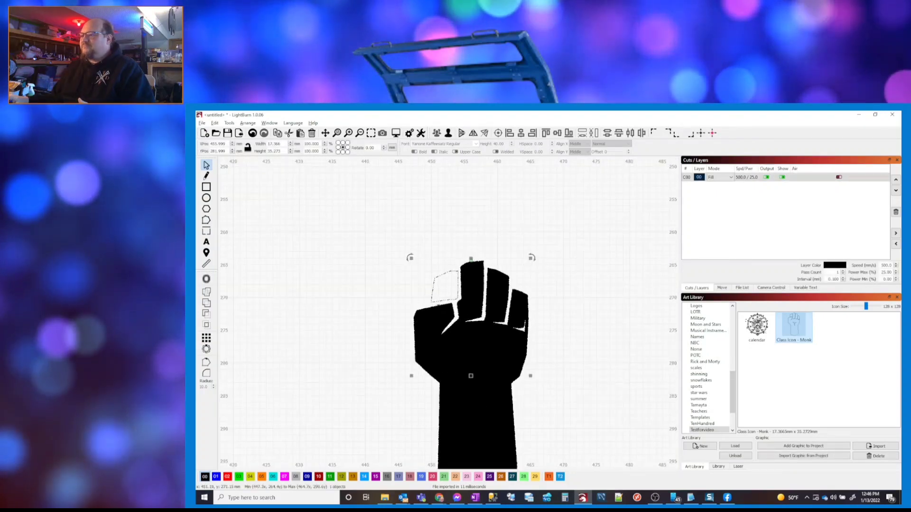
drag(524, 296, 539, 244)
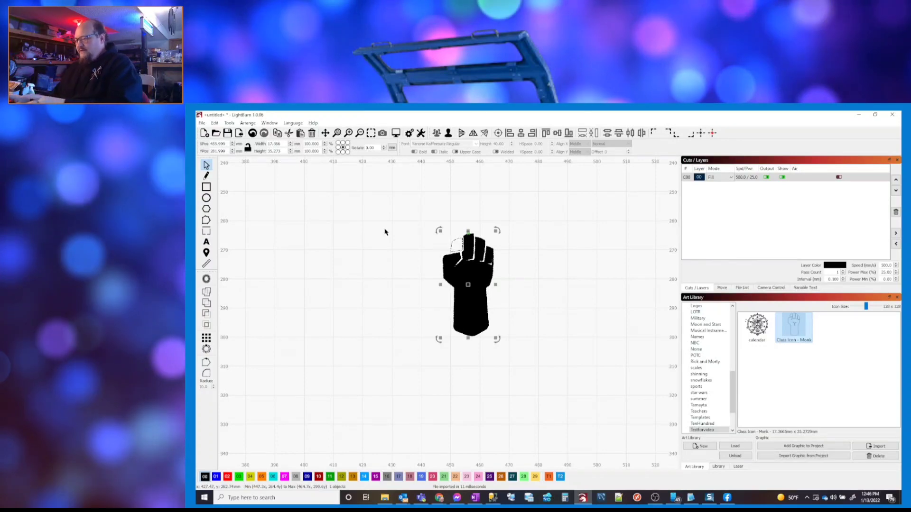
Delete the Class Icon - Monk graphic, and review the cut settings of the Cherry no-thickness Engrave entry in the material library
key(Delete)
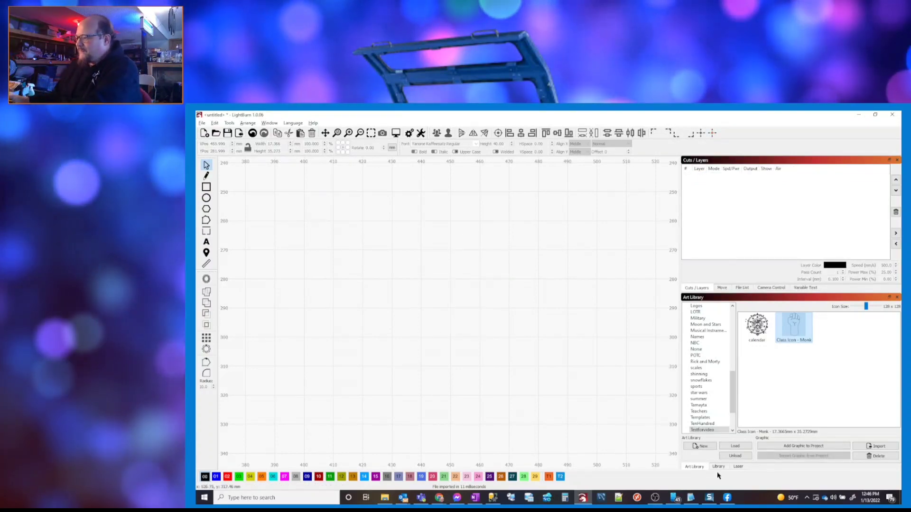
click(718, 469)
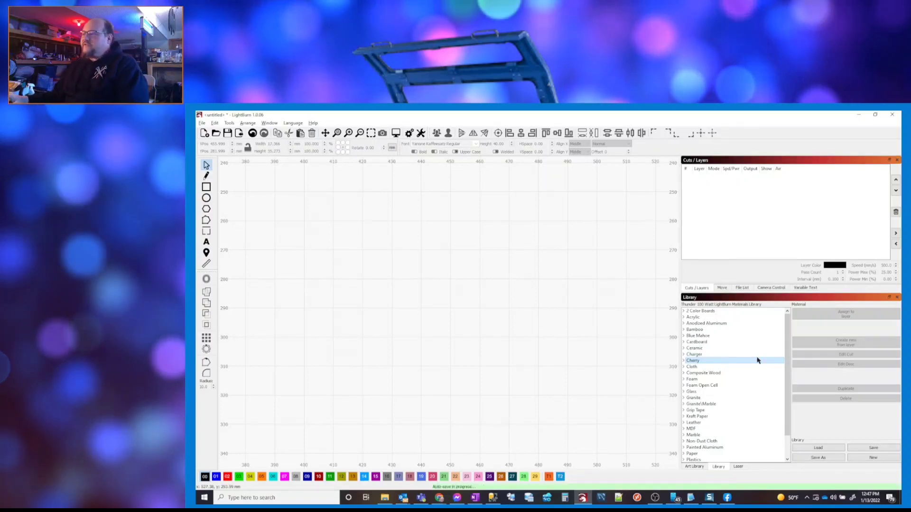
click(687, 367)
click(709, 374)
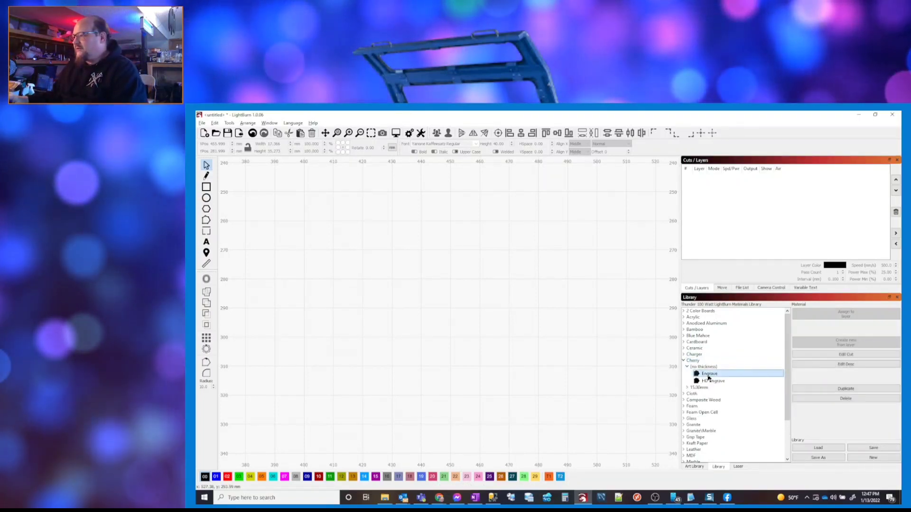
double_click(708, 374)
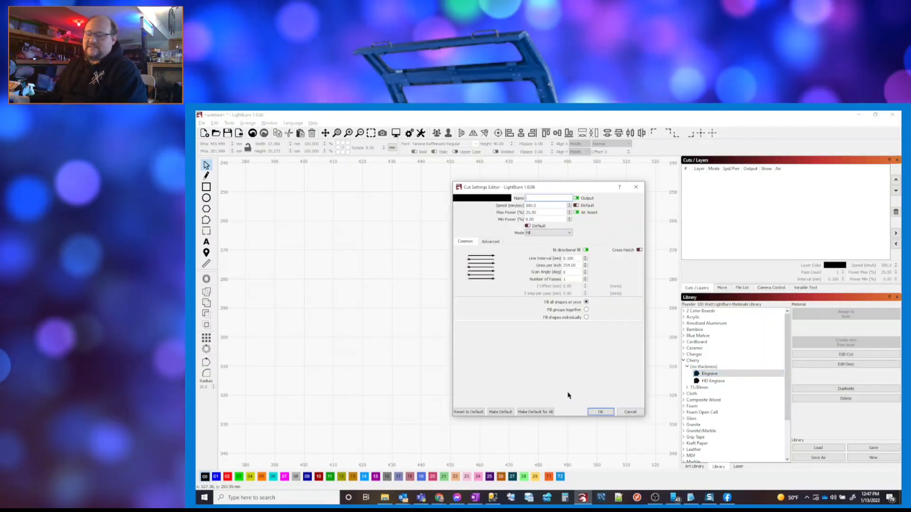
click(631, 412)
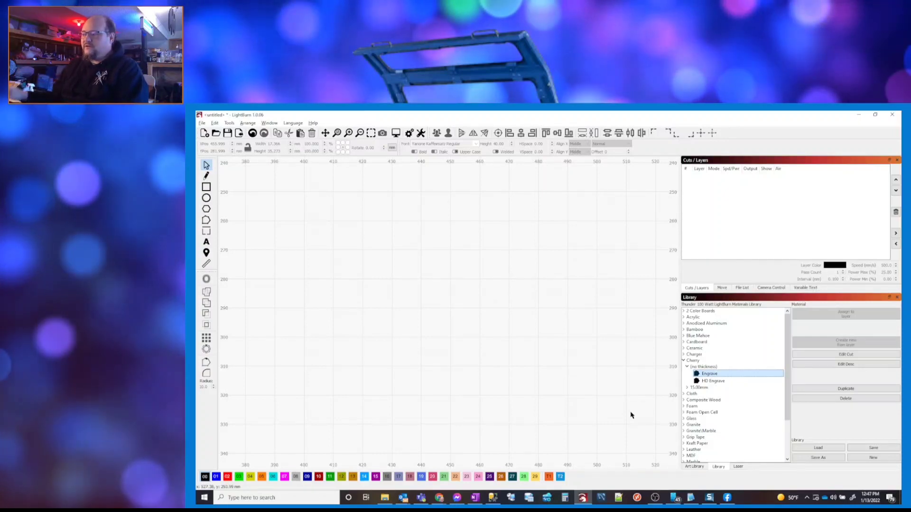
Reopen the cut settings of the Cherry no-thickness Engrave entry, accept them, and save the material library
scroll(702, 422, down, 3)
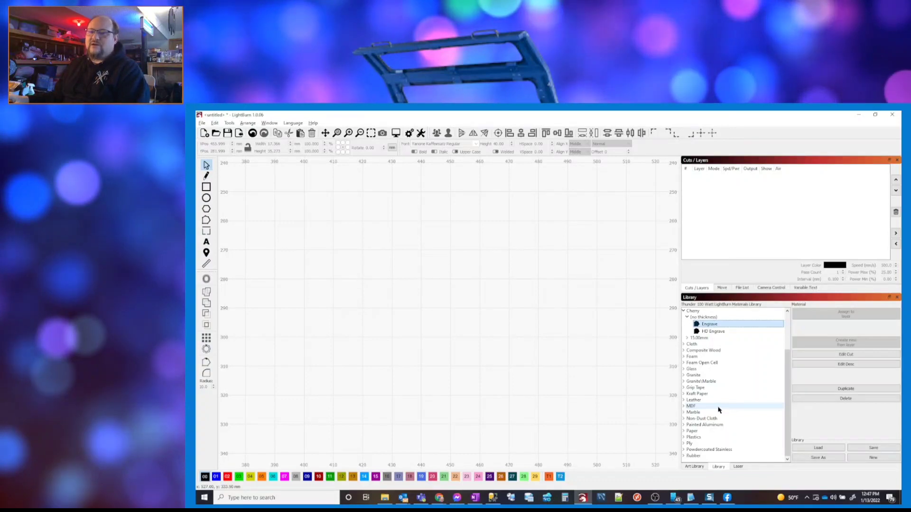
scroll(718, 409, up, 2)
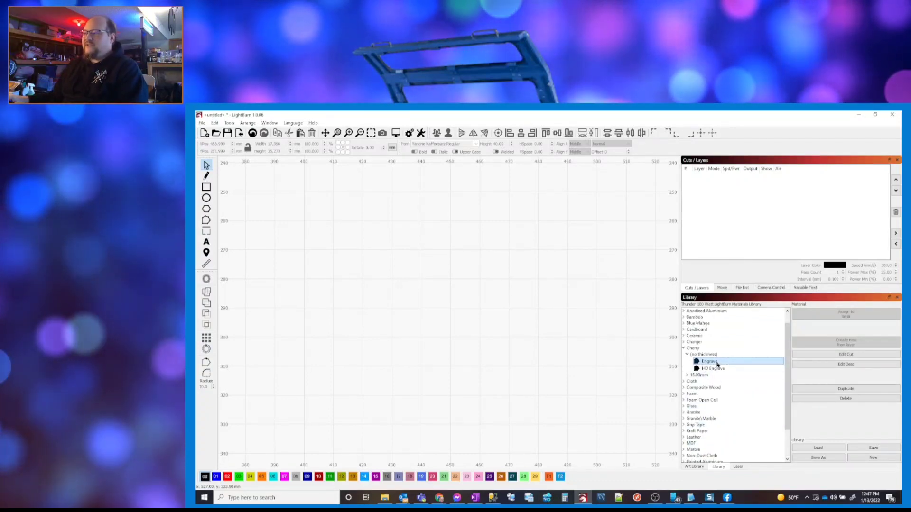
double_click(717, 363)
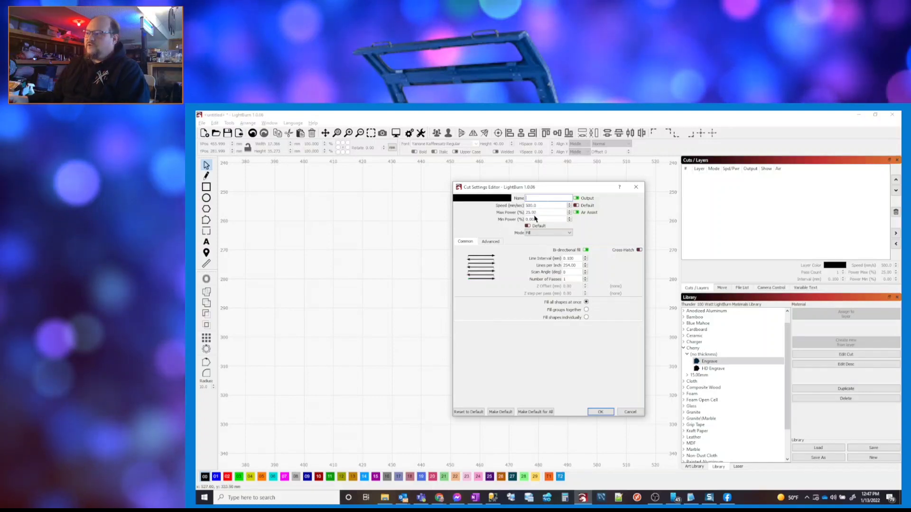
click(601, 411)
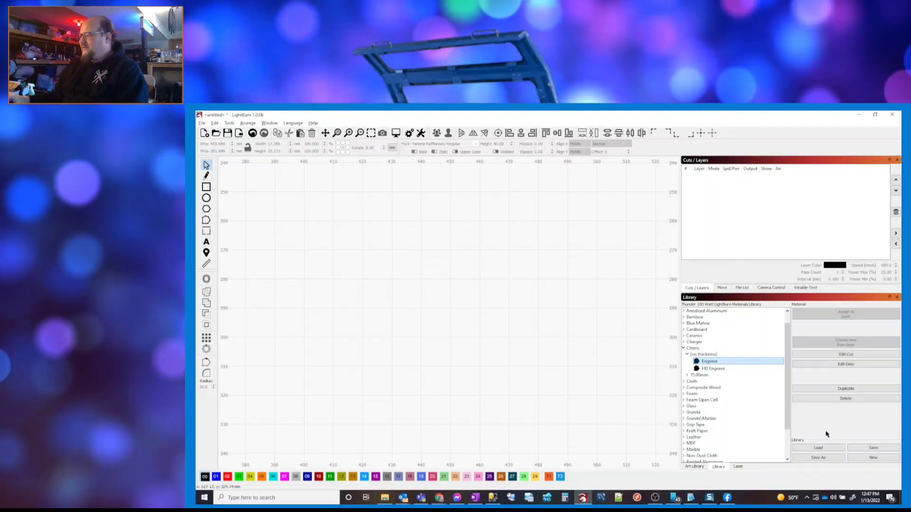
click(875, 449)
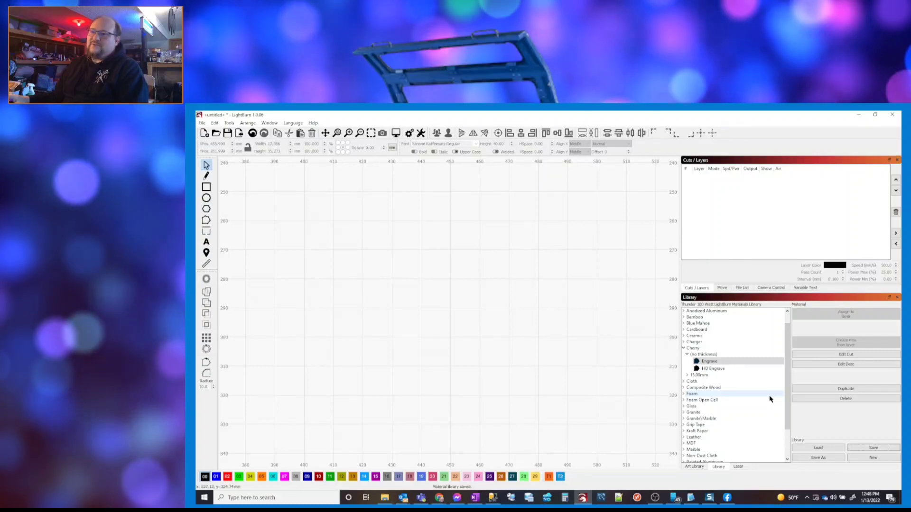
Draw a rectangle about 130 mm wide and 99 mm high in the upper-left area of the bed
scroll(403, 319, down, 5)
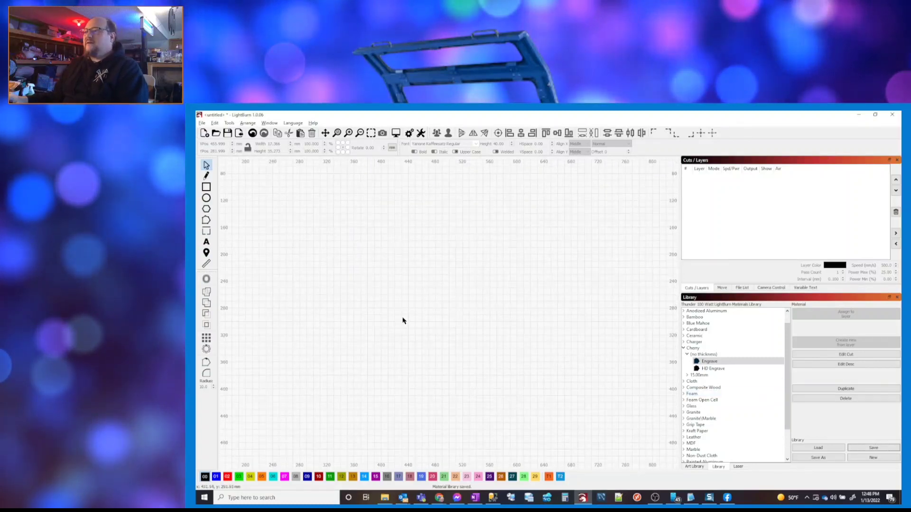
scroll(403, 319, down, 2)
drag(403, 318, 448, 312)
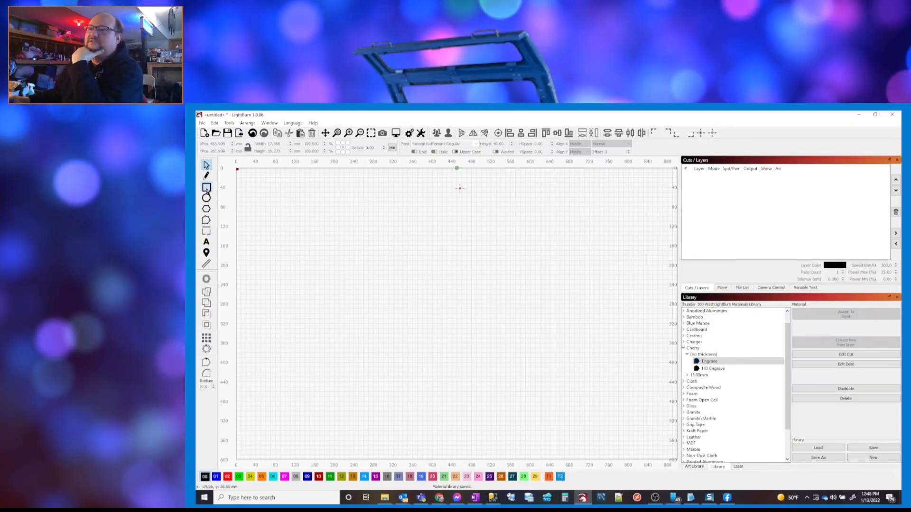
drag(303, 219, 367, 267)
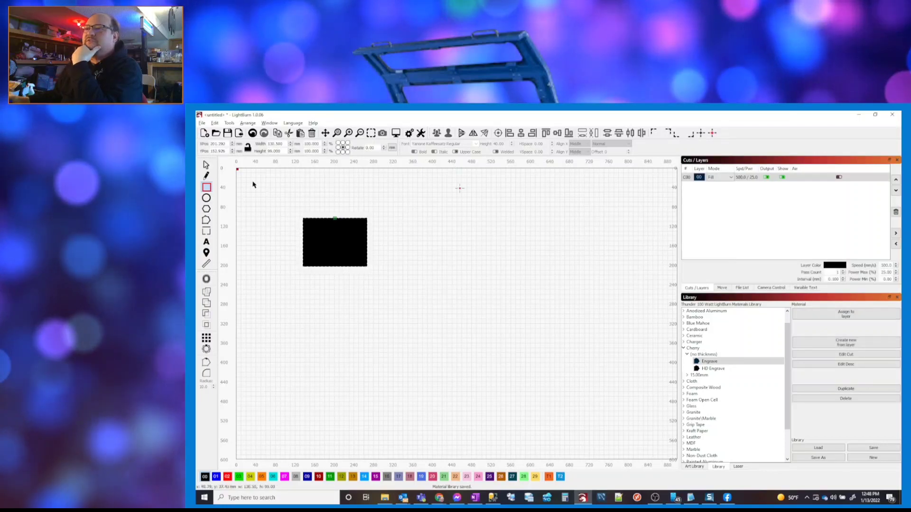
click(205, 164)
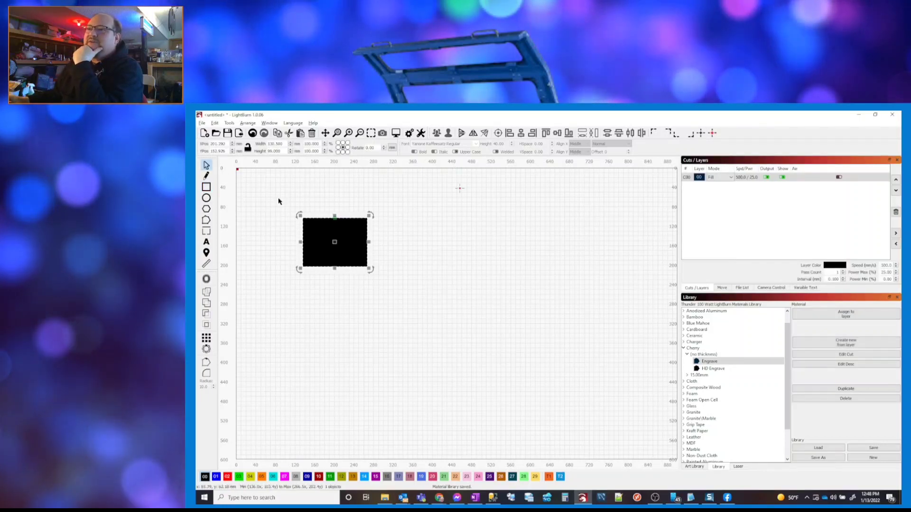
Draw a second, taller rectangle about 94.5 mm wide and 134 mm high, overlapping the first one
click(206, 186)
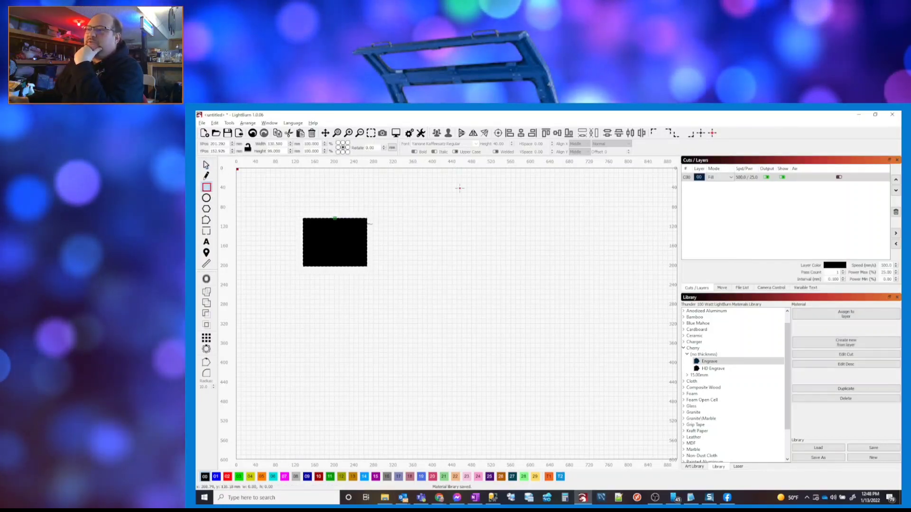
drag(370, 270, 375, 278)
click(207, 166)
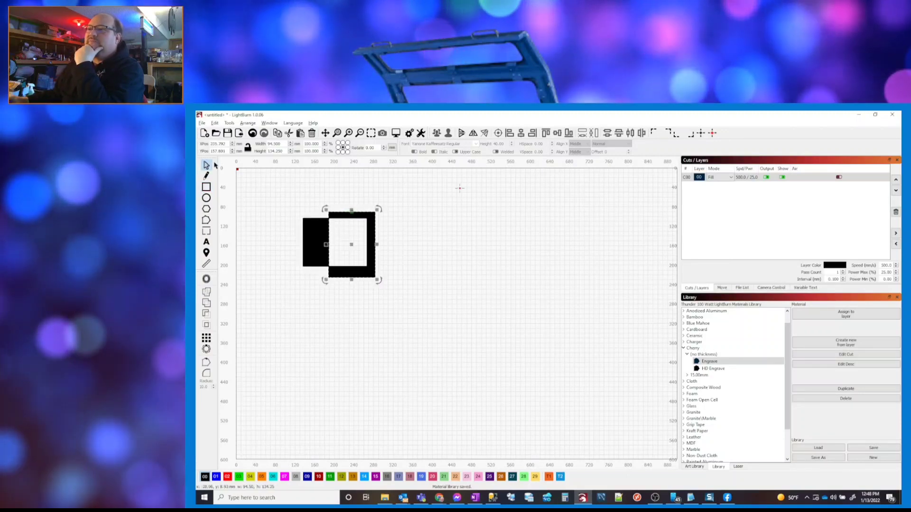
Align the wide rectangle with the tall one along their left and top edges
drag(390, 236, 354, 241)
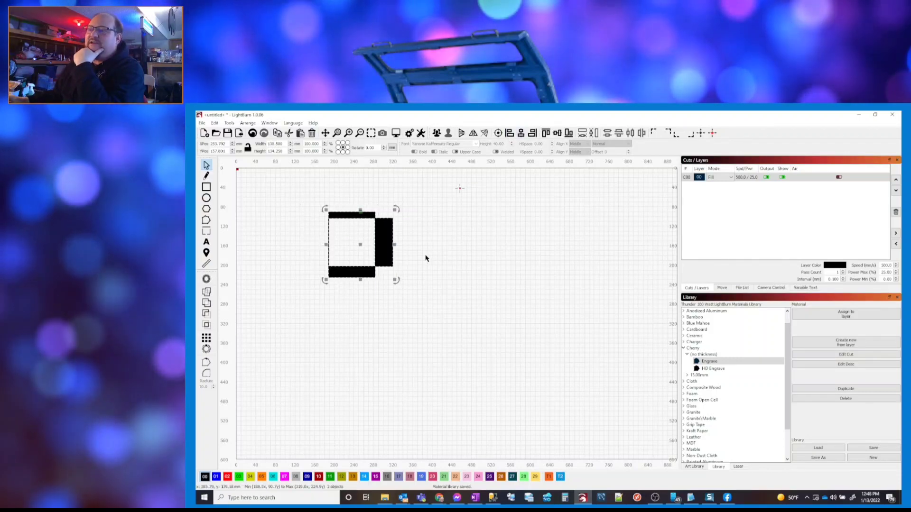
click(521, 134)
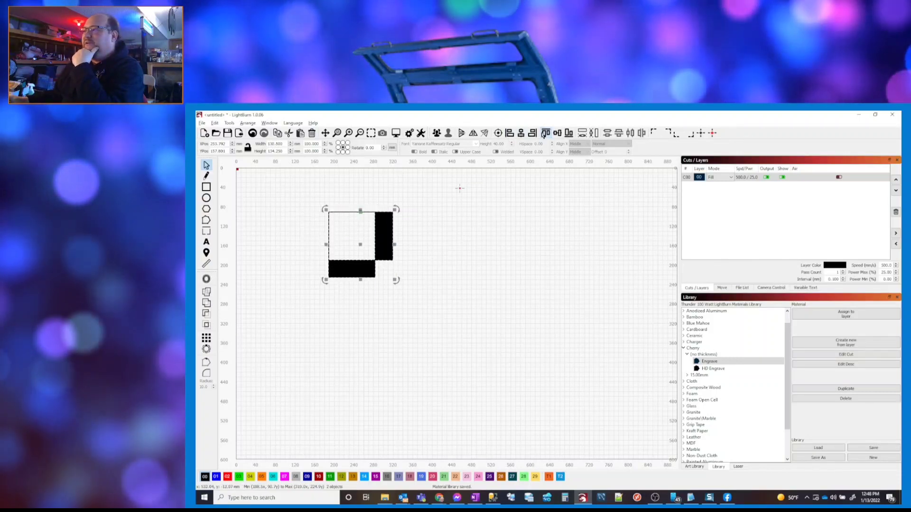
click(378, 277)
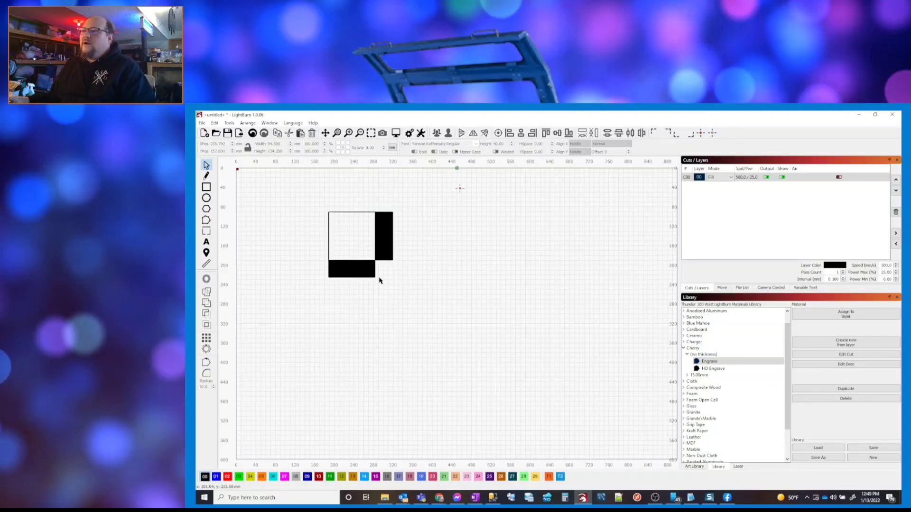
Try halving the tall rectangle's height with the expression 134.250/2, and undo the change
click(375, 273)
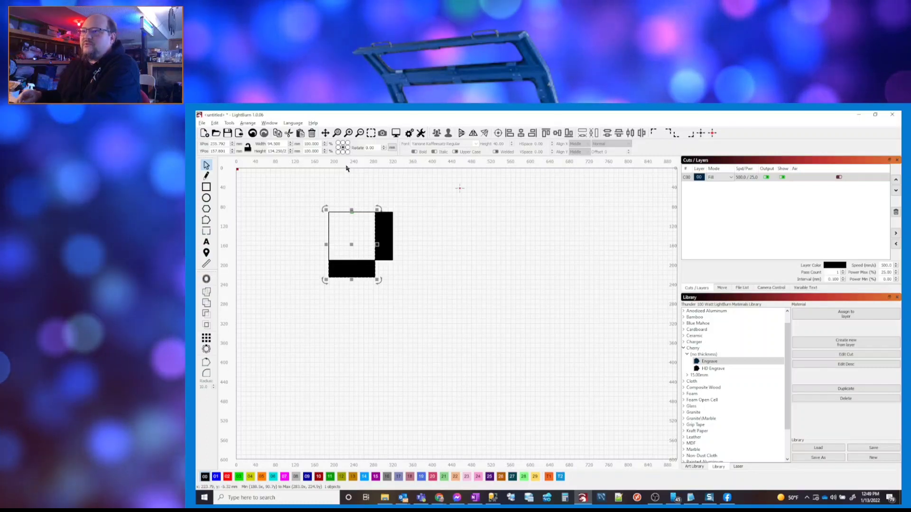
key(Return)
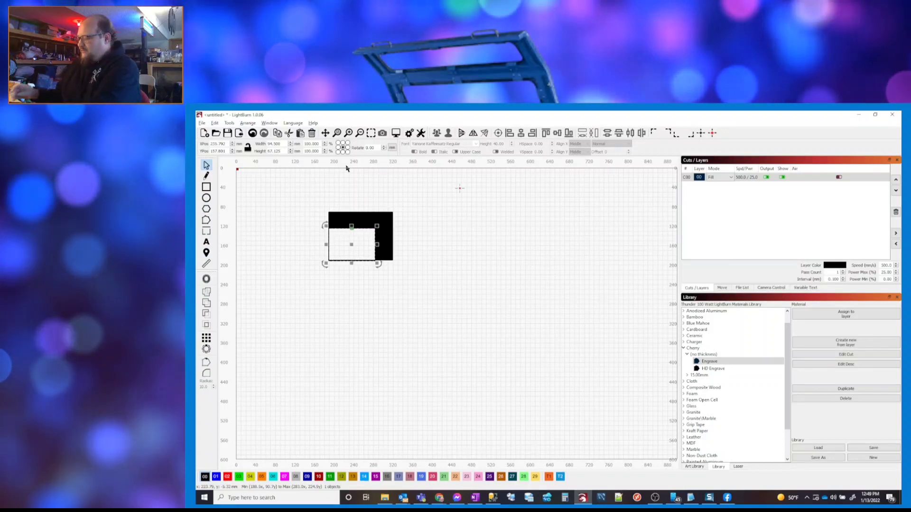
key(ctrl+z)
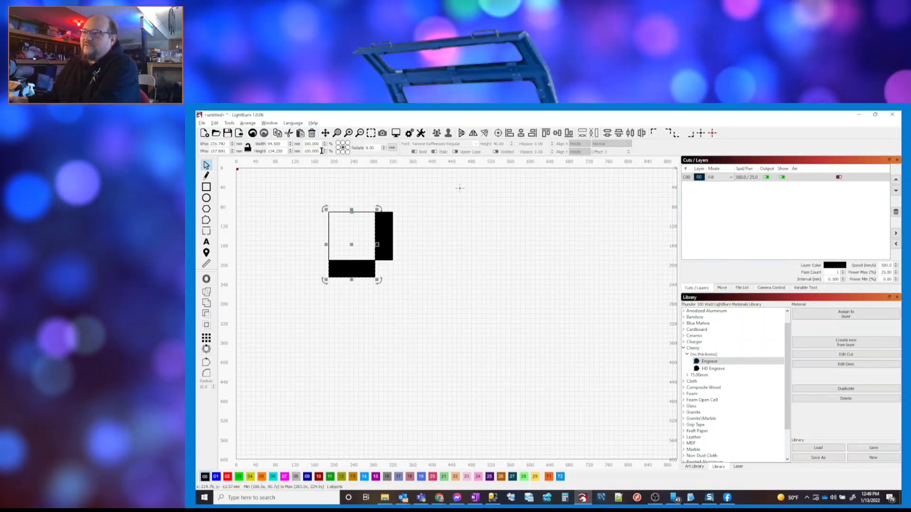
Scale the tall rectangle's height to 50 percent, keeping its width
drag(322, 151, 268, 146)
text(50)
key(Return)
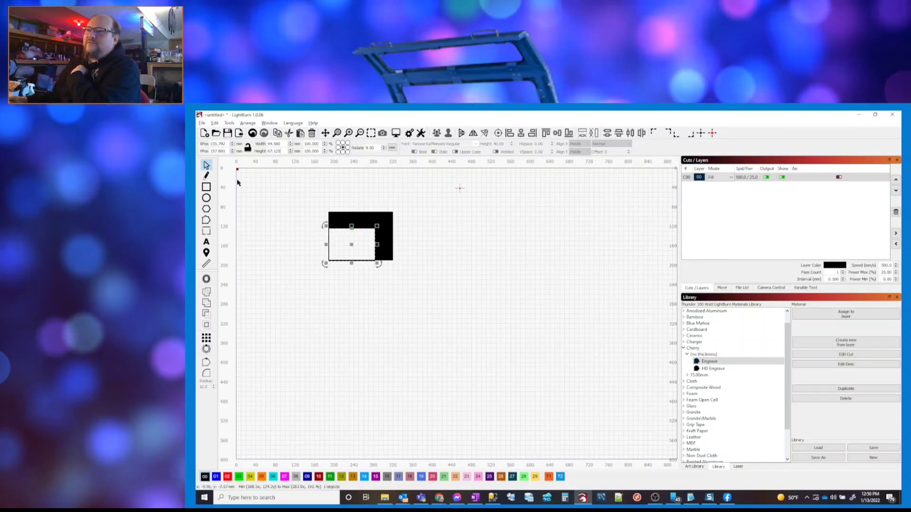
Delete the smaller inner rectangle, leaving only the 130.5 mm wide one
click(340, 274)
scroll(339, 264, up, 5)
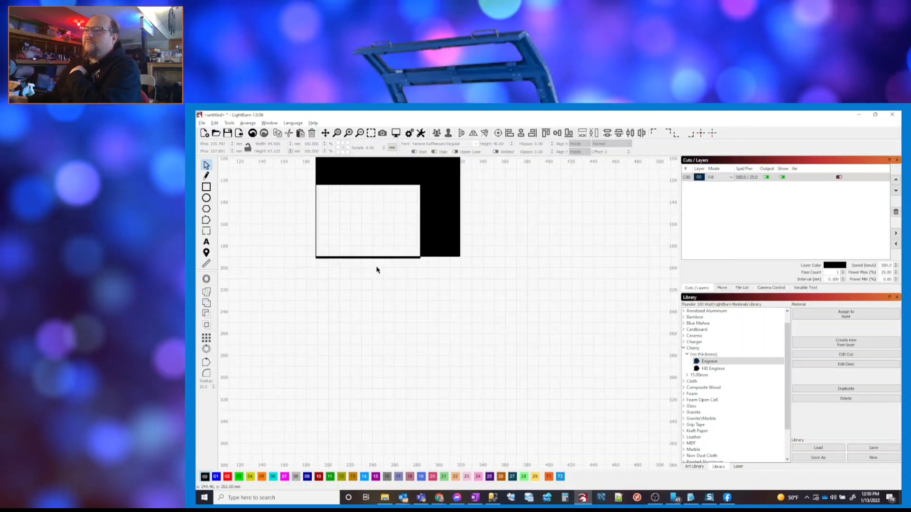
drag(377, 269, 352, 238)
click(454, 275)
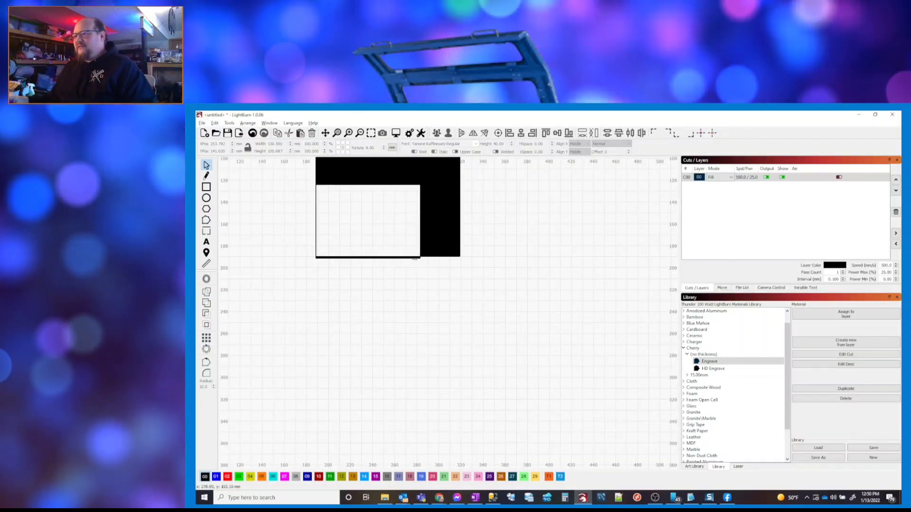
click(415, 258)
key(Delete)
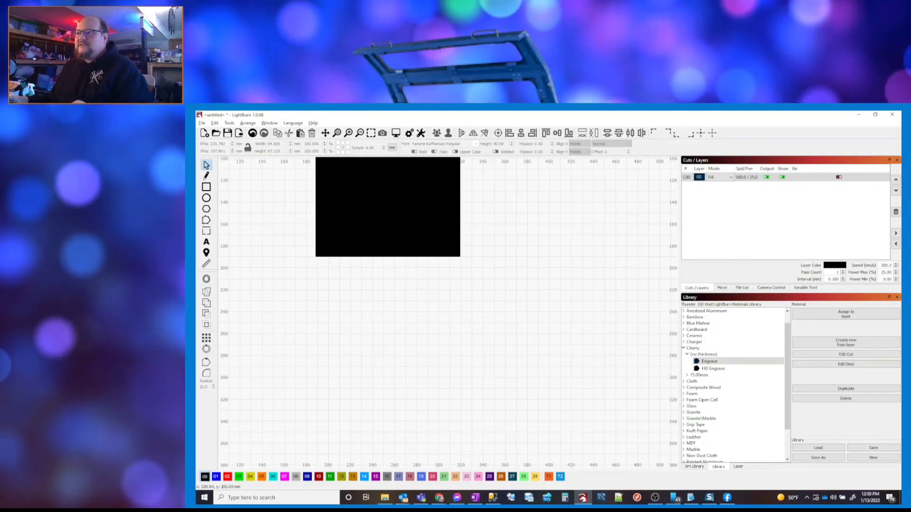
Assign the remaining rectangle to the T1 tool layer
drag(378, 216, 375, 210)
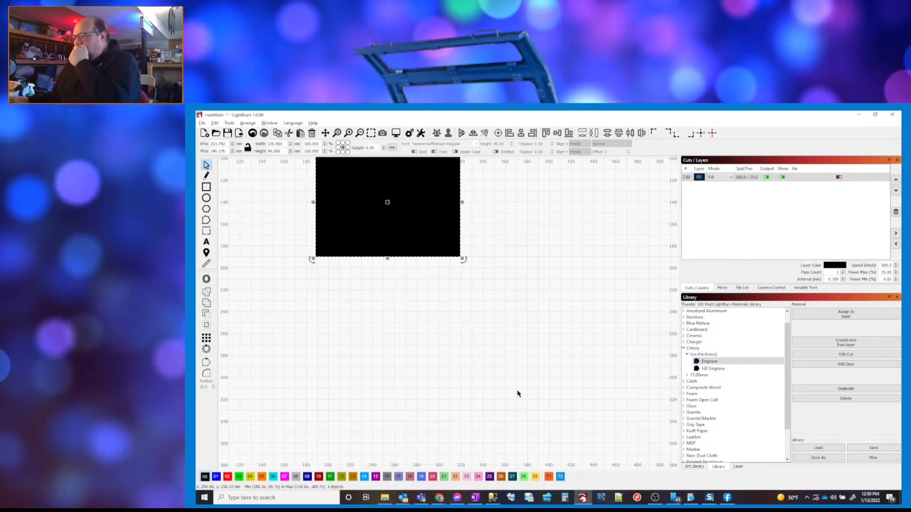
click(549, 477)
scroll(394, 295, down, 3)
drag(393, 295, 425, 344)
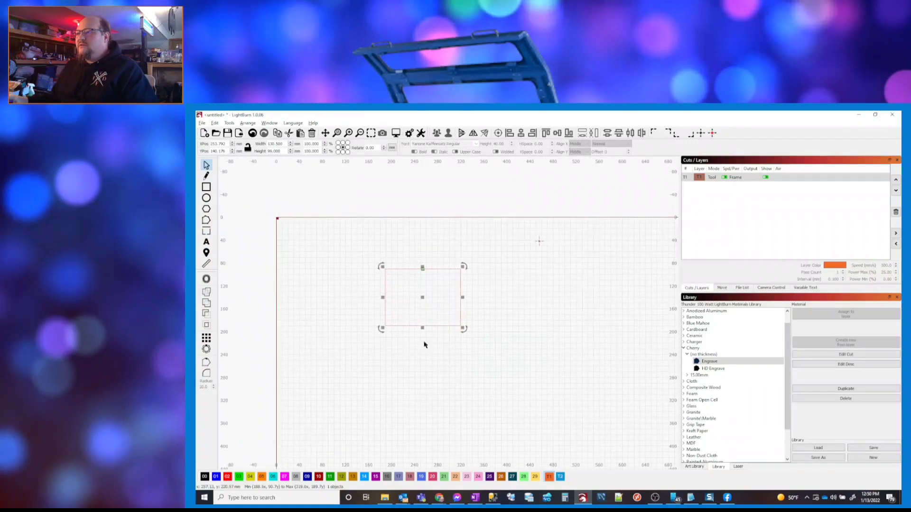
Draw a line down from the rectangle's top edge to its bottom edge, about 20 mm from the left side, with a slanted second segment
scroll(419, 292, up, 3)
scroll(419, 295, up, 1)
drag(419, 297, 366, 261)
scroll(404, 261, up, 2)
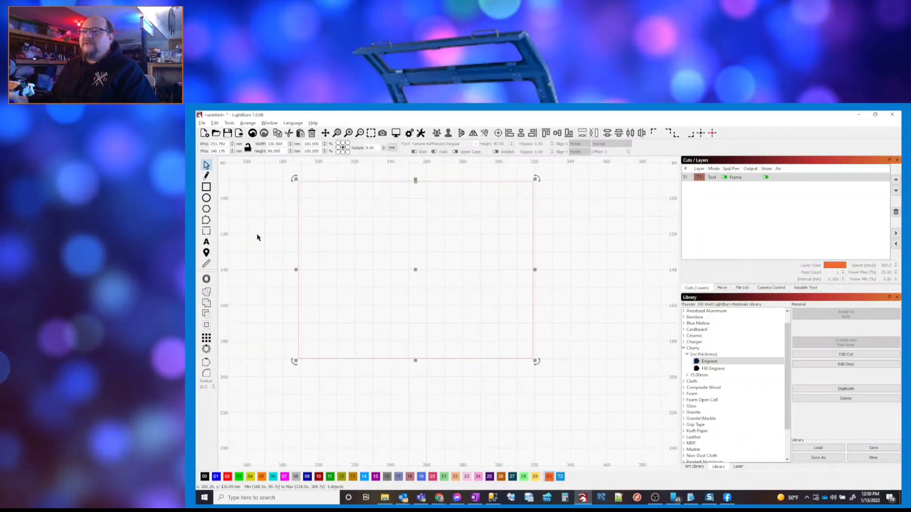
click(206, 176)
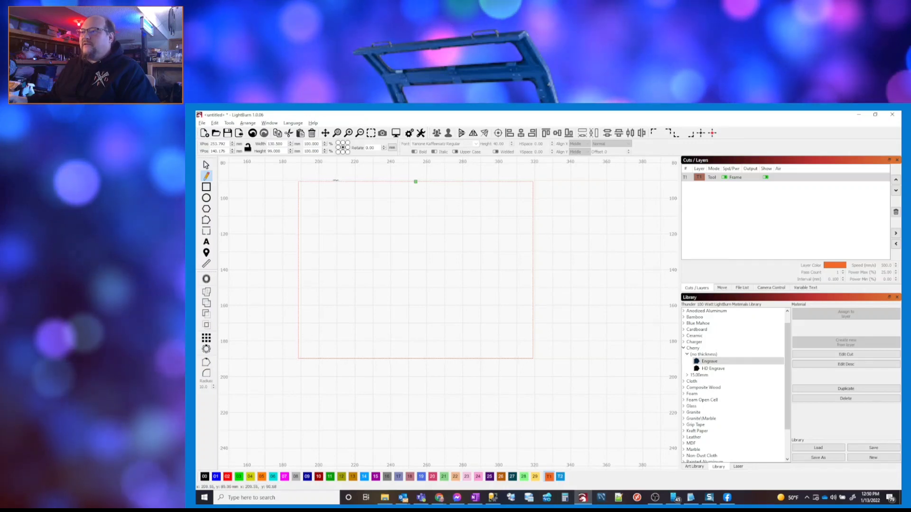
click(335, 181)
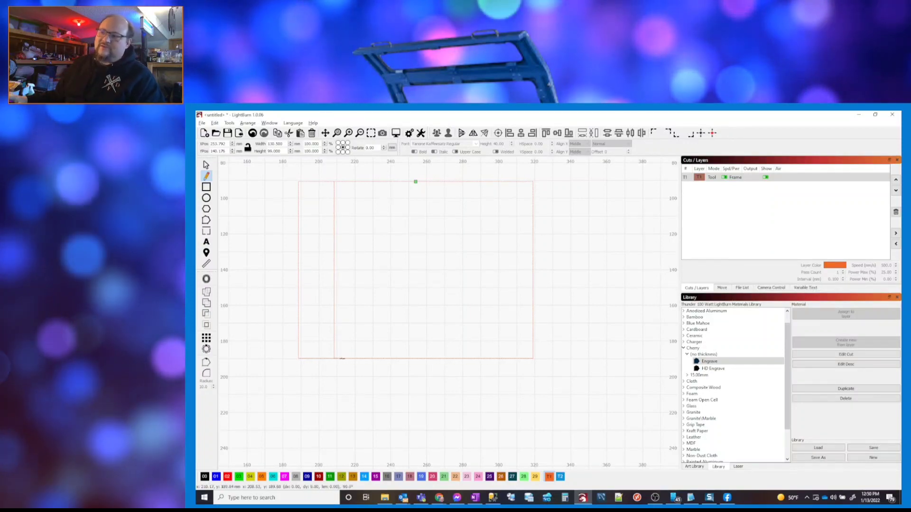
click(335, 358)
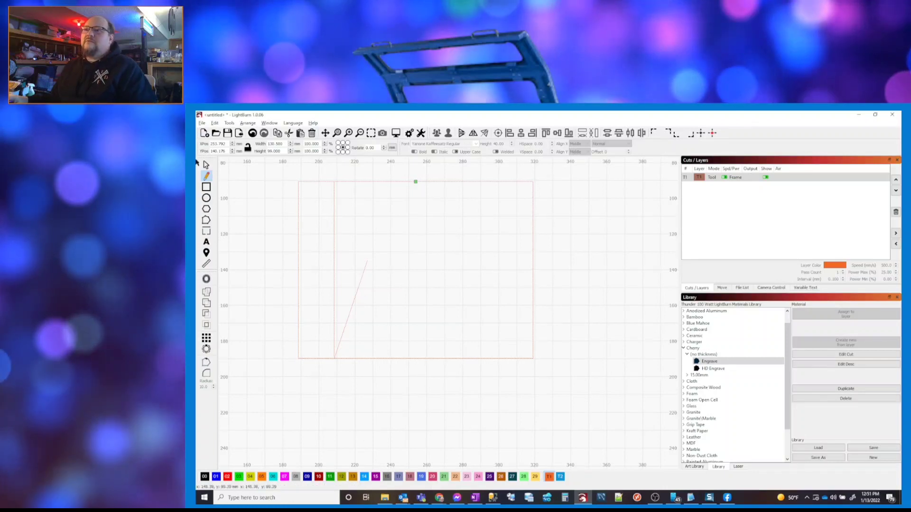
click(335, 253)
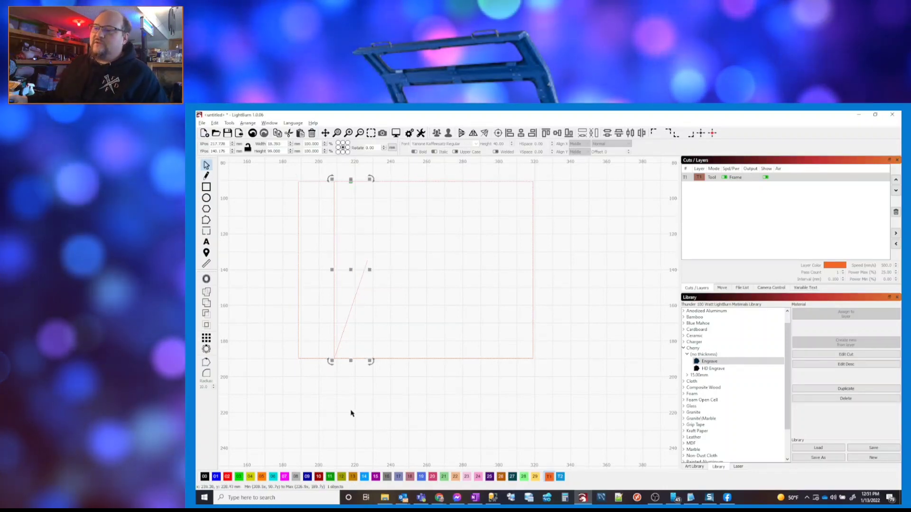
Align the left edges of the rectangle and the line with the slanted segment
click(386, 401)
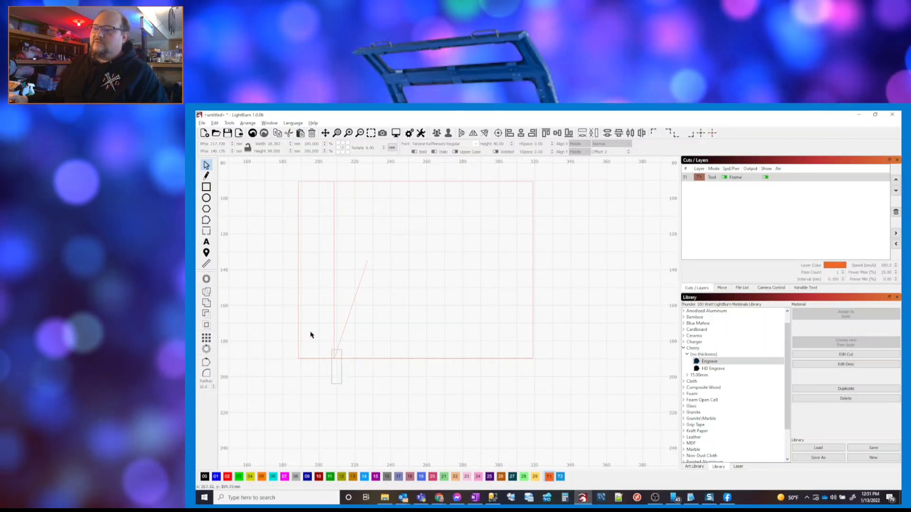
key(ctrl+a)
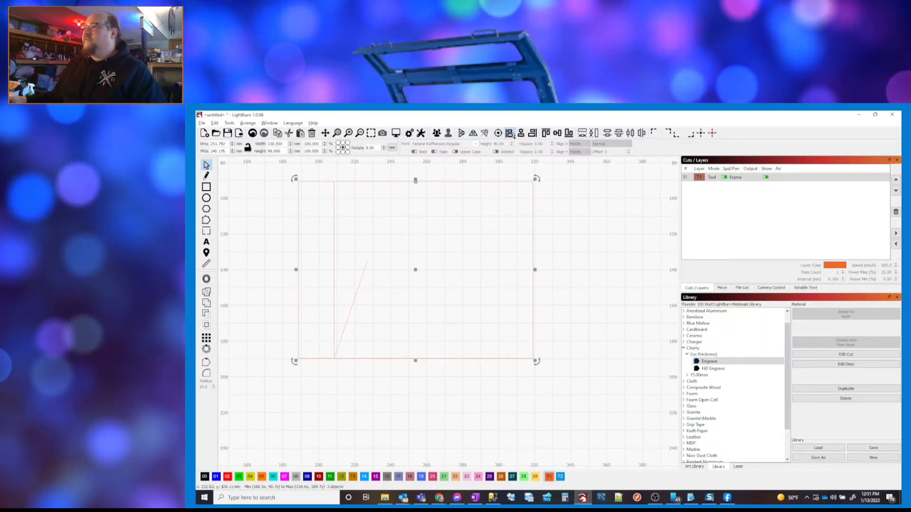
click(511, 135)
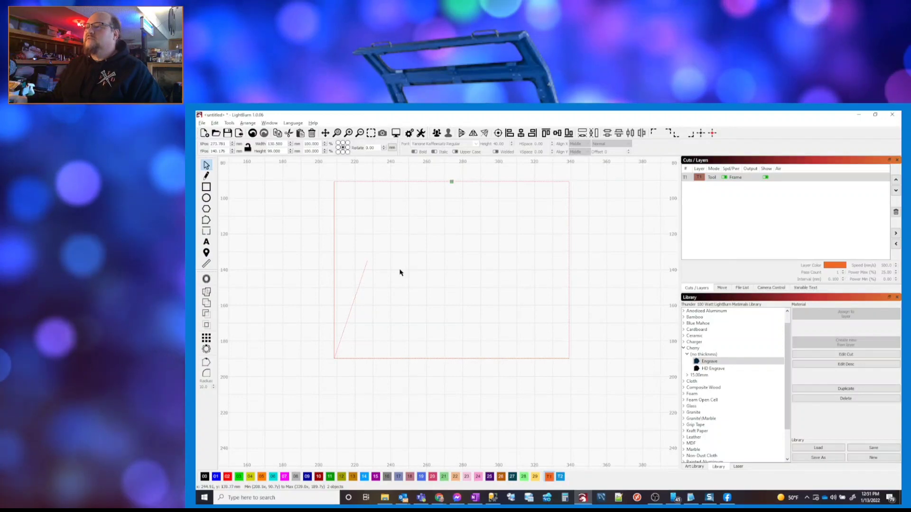
Move the line 20 mm along X by adding 20 to its X position, and place a duplicate 10 mm further along
click(362, 274)
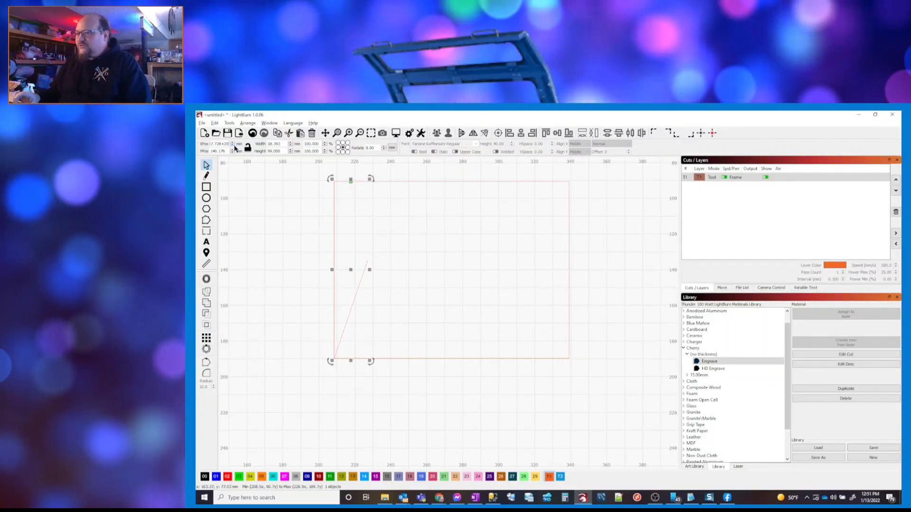
key(Return)
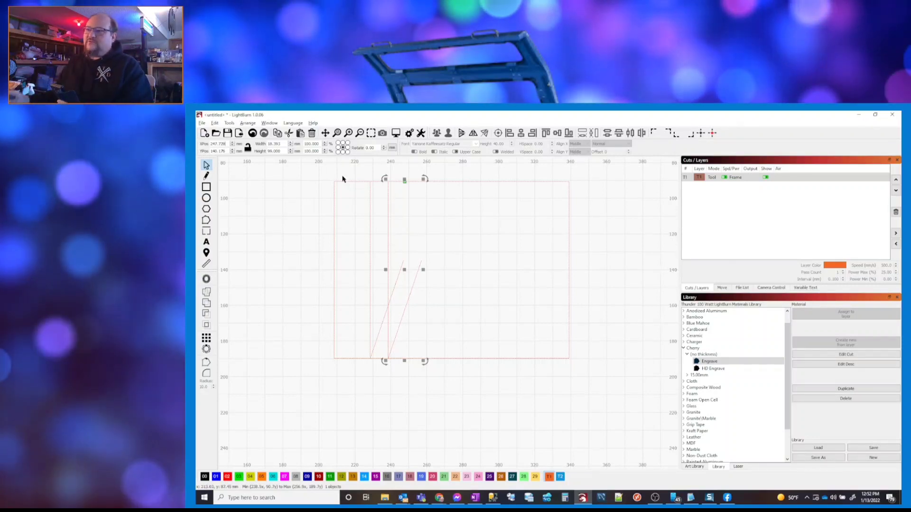
Add 10 mm to the duplicate line's Y position, and subtract the same 10 mm again
click(225, 152)
text(+1)
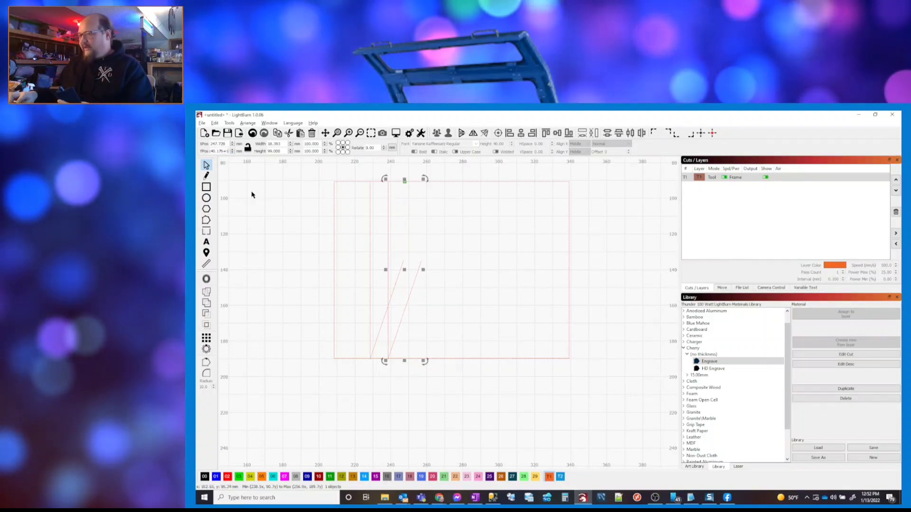
text(0)
key(Return)
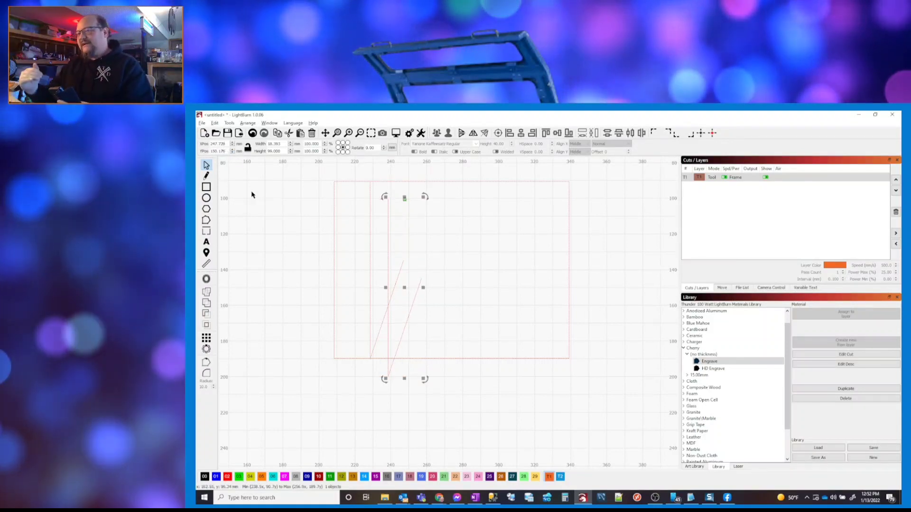
text(-10)
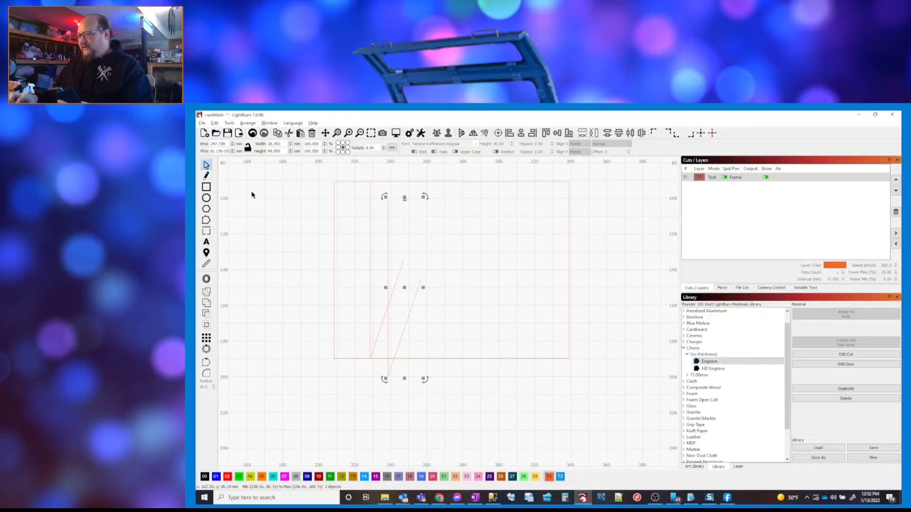
key(Return)
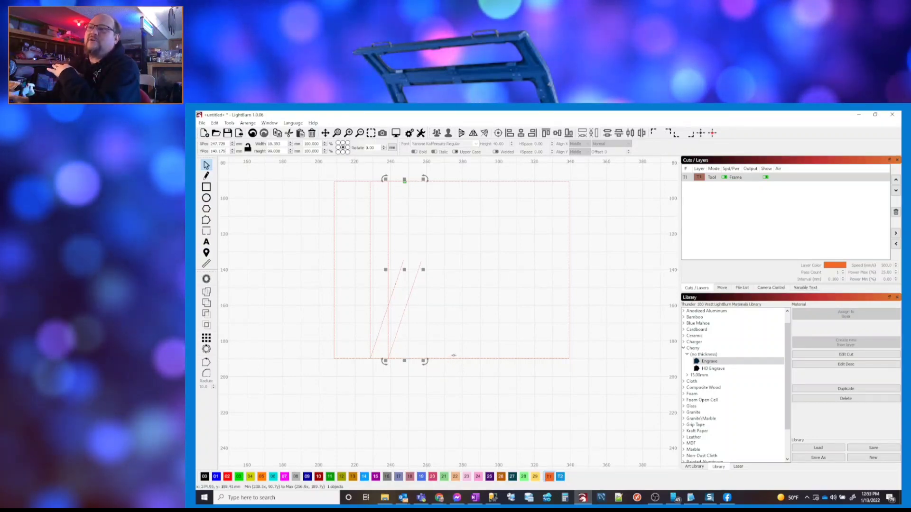
Show the compact Arrange tool set and hide the Arrange (long) one
click(457, 375)
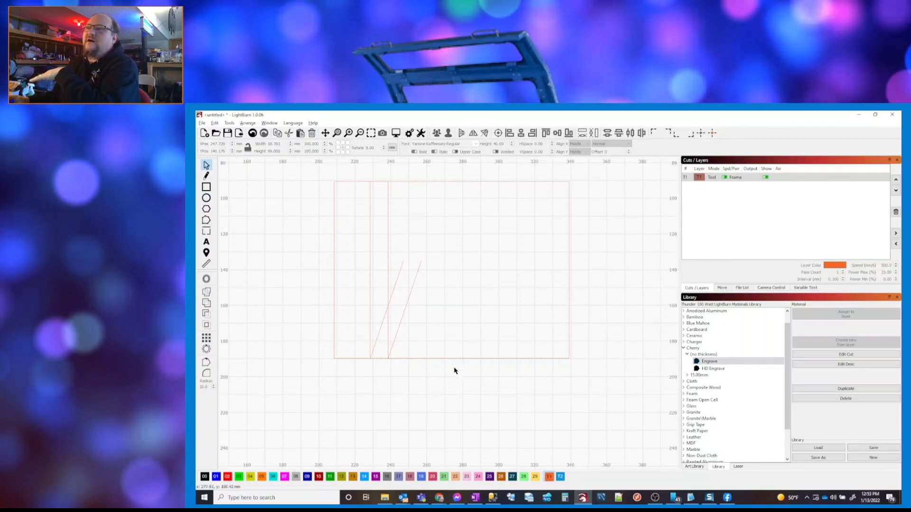
click(270, 123)
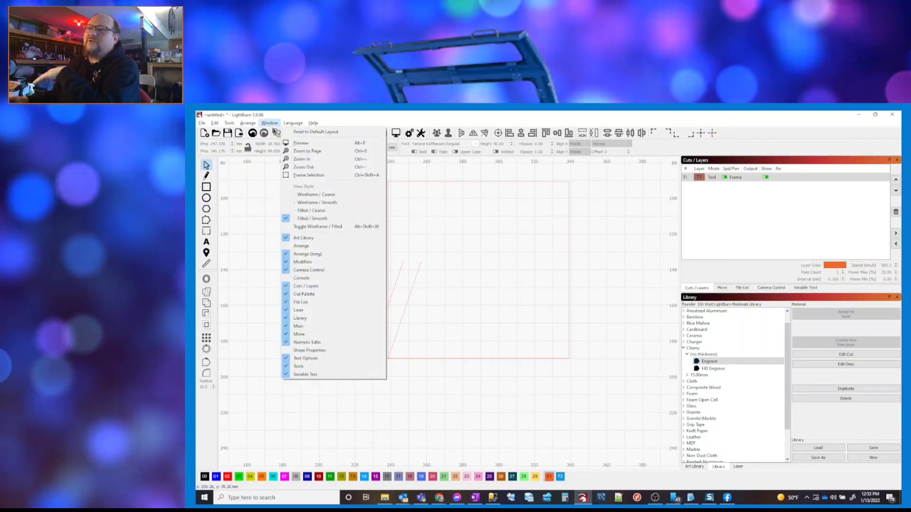
click(313, 248)
click(276, 123)
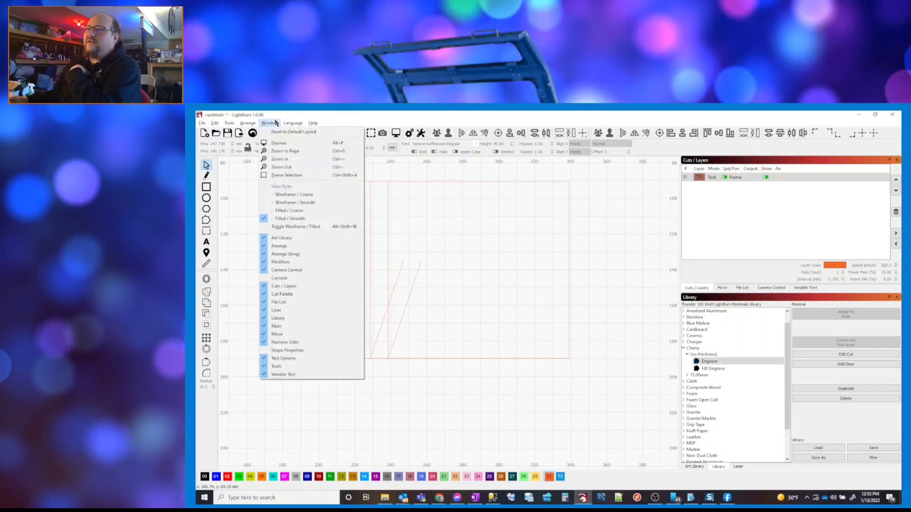
click(279, 253)
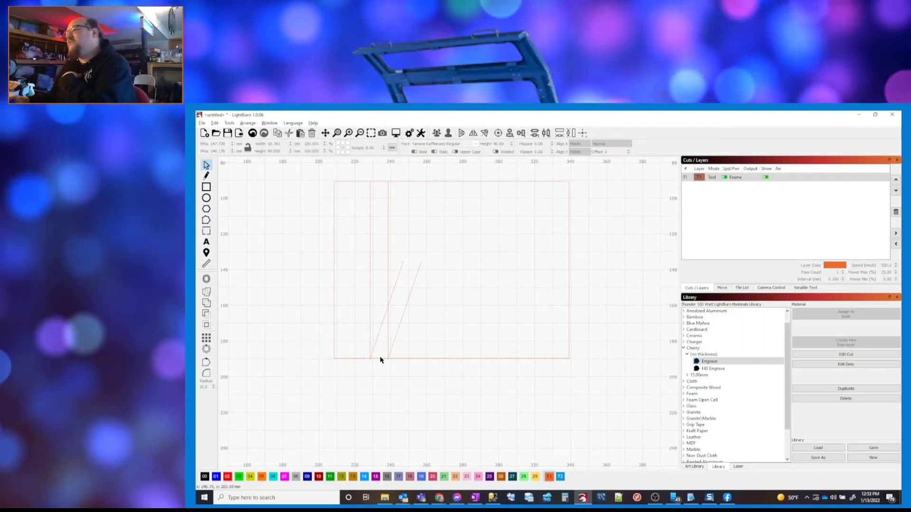
Select the rectangle and both lines, and look at the alignment options grouped in the compact Arrange tools
drag(380, 361, 315, 289)
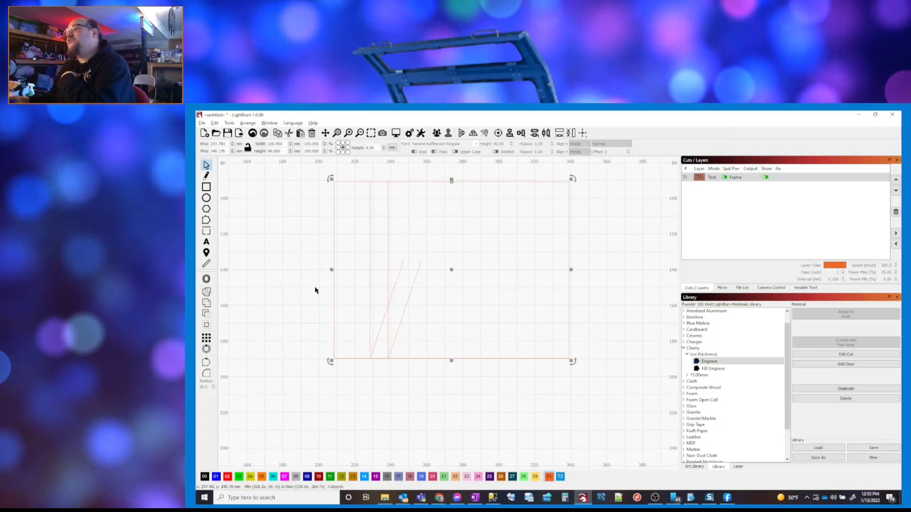
click(521, 132)
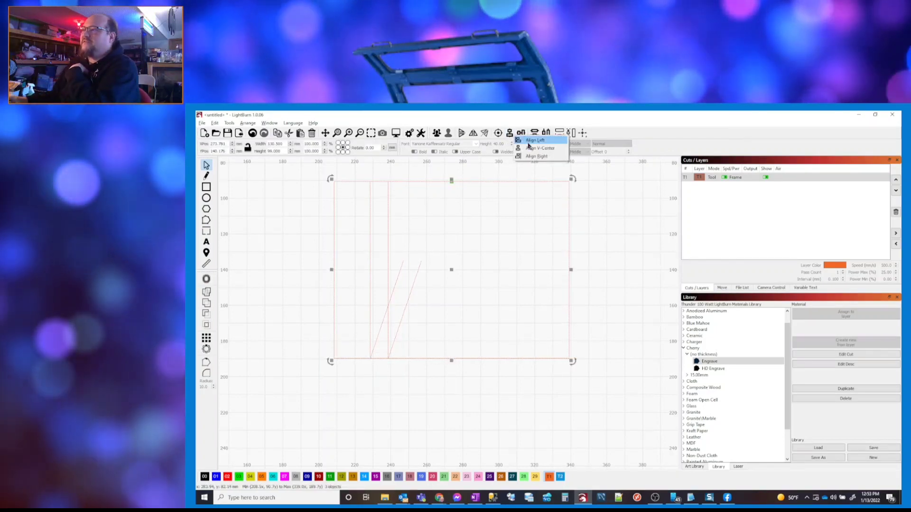
click(613, 126)
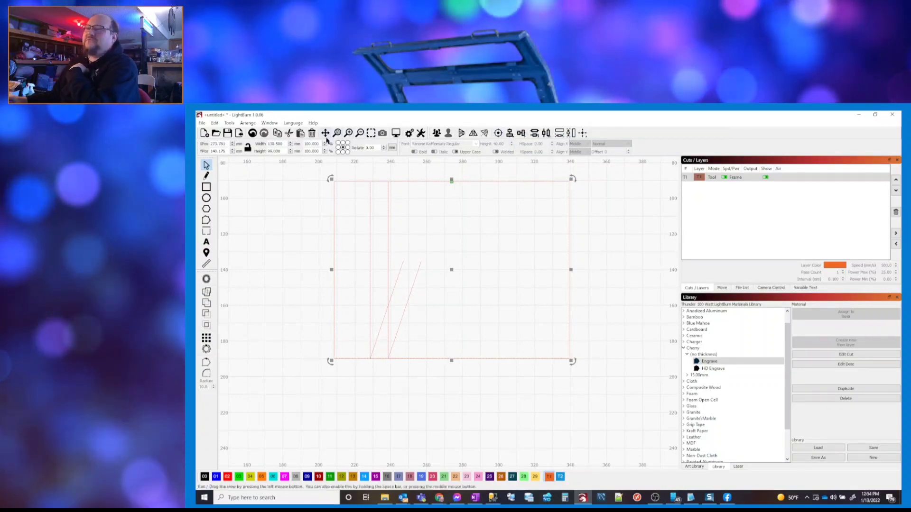
Hide the compact Arrange tool set and bring back the Arrange (long) one
click(269, 123)
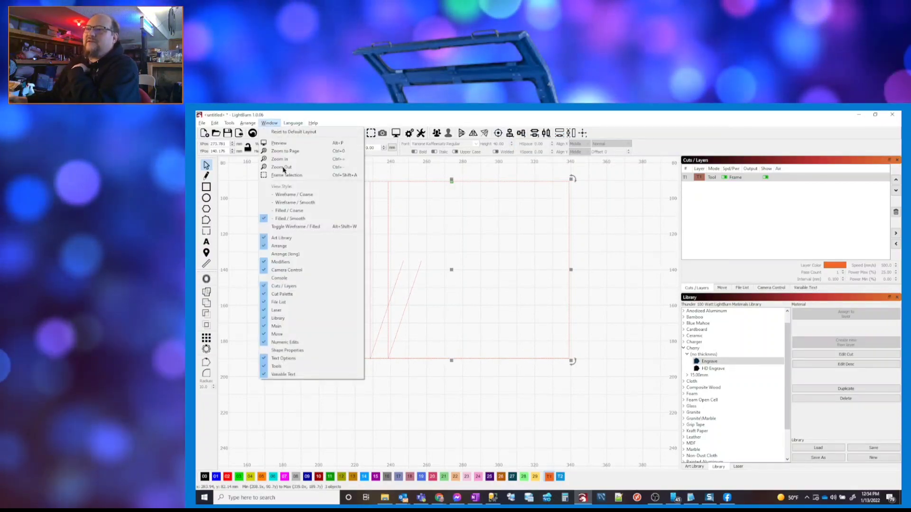
click(285, 247)
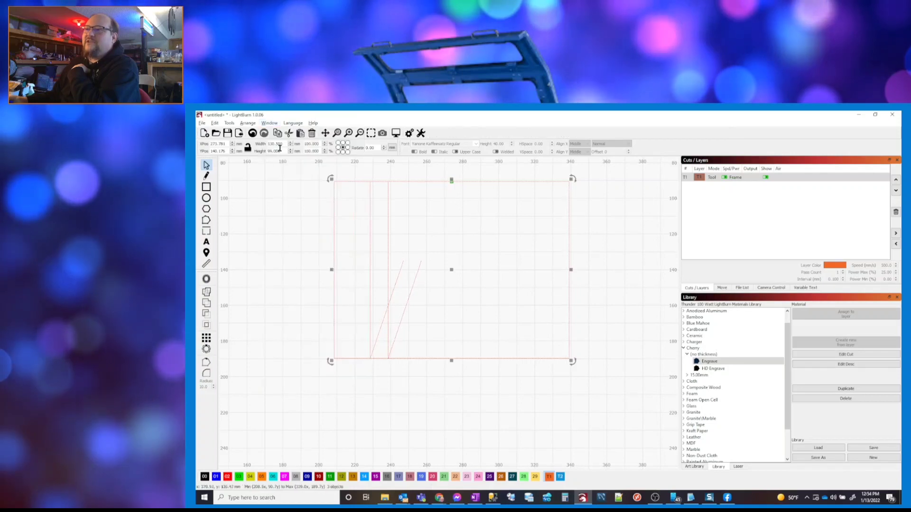
click(269, 123)
click(273, 254)
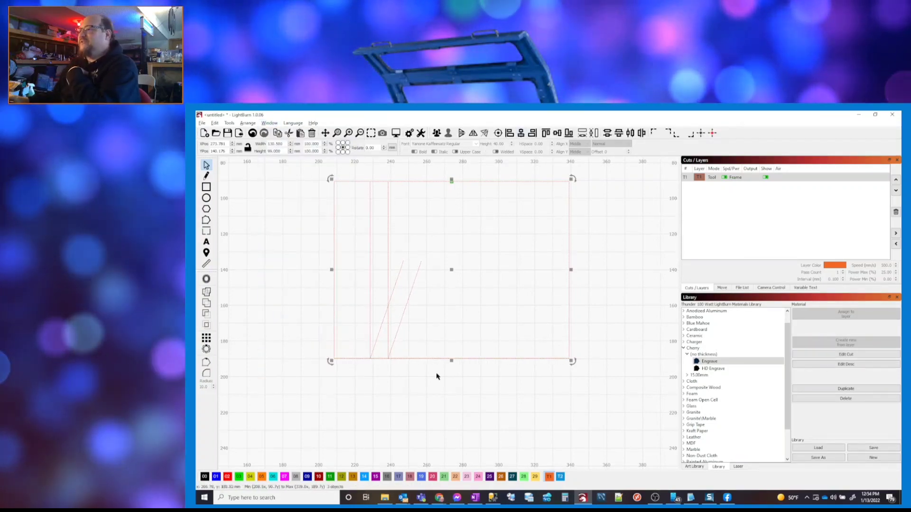
Align the large rectangle to the duplicate line along their vertical centres
click(393, 381)
click(387, 346)
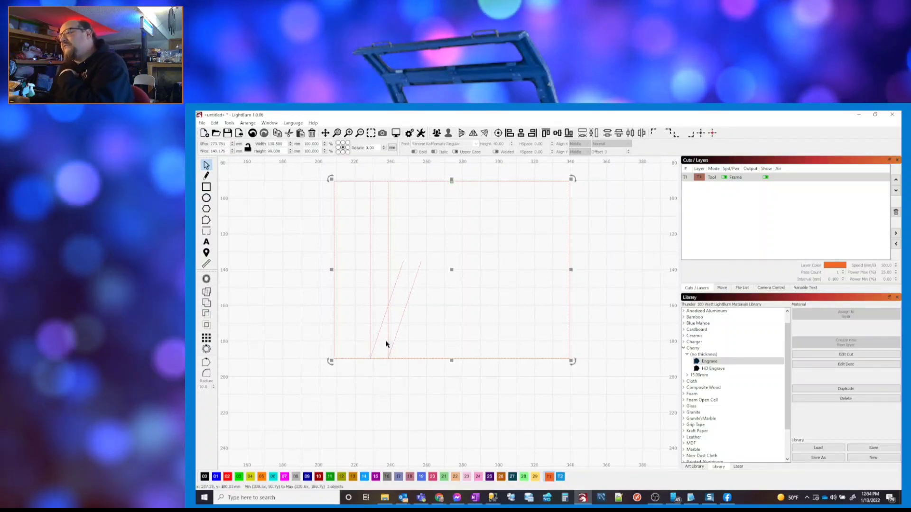
click(521, 133)
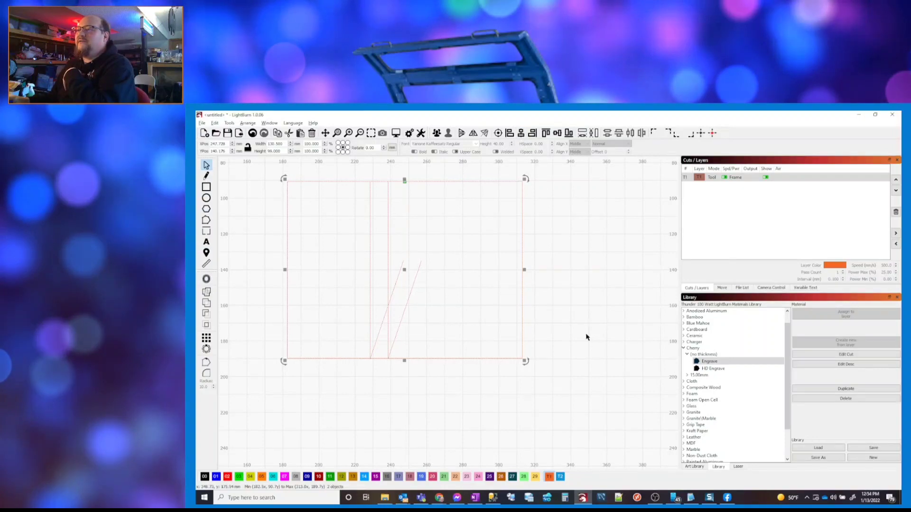
click(566, 336)
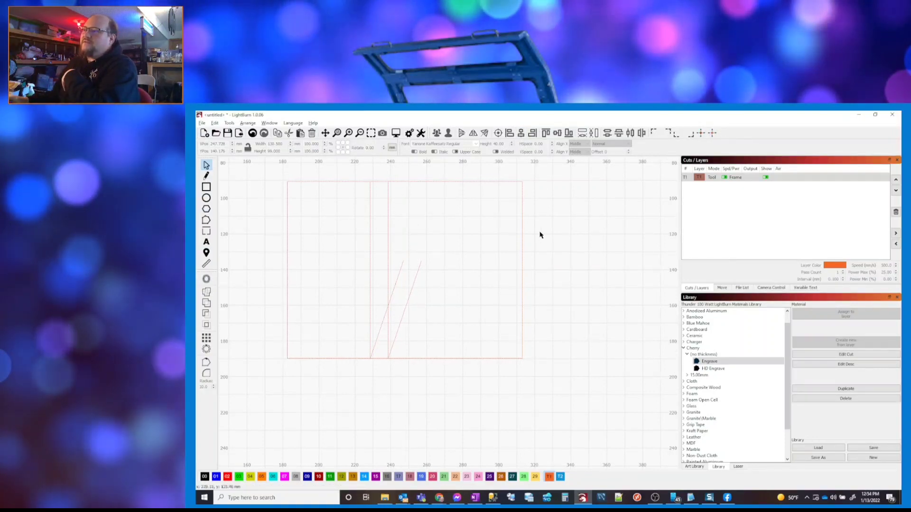
Draw a small rectangle about 22 by 16 mm to the right of the large rectangle
click(481, 182)
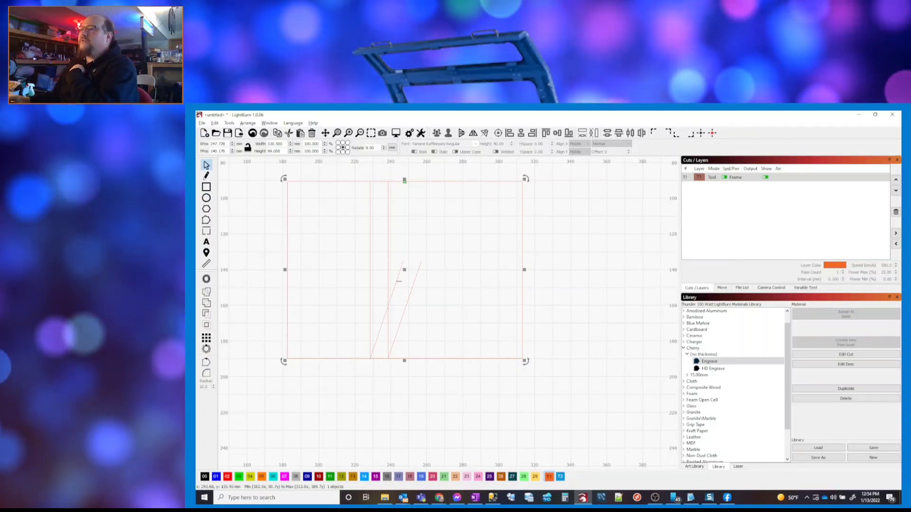
click(502, 348)
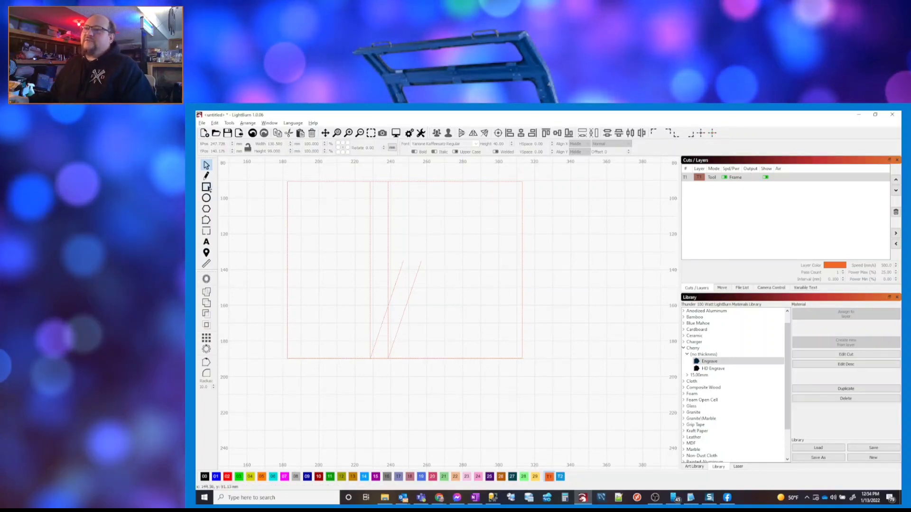
drag(550, 218, 590, 246)
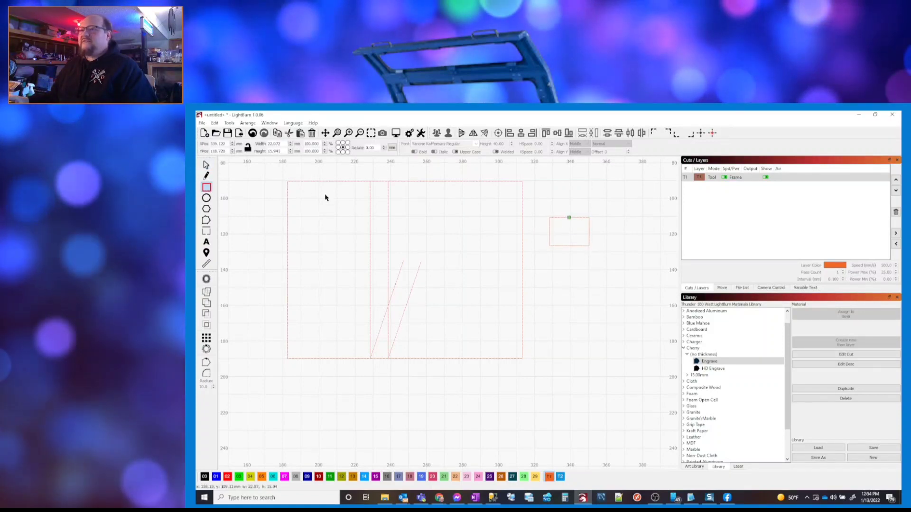
click(206, 165)
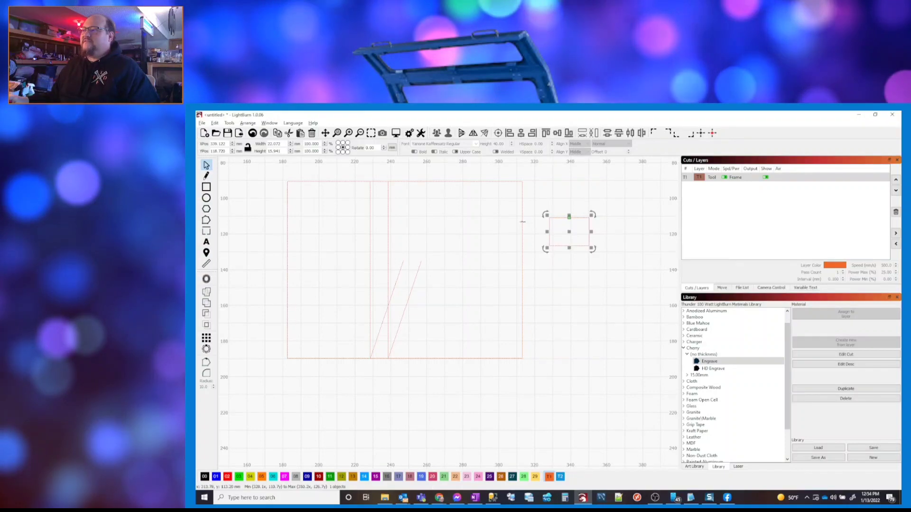
Make the small rectangle match the large rectangle's width and height
shift+click(522, 225)
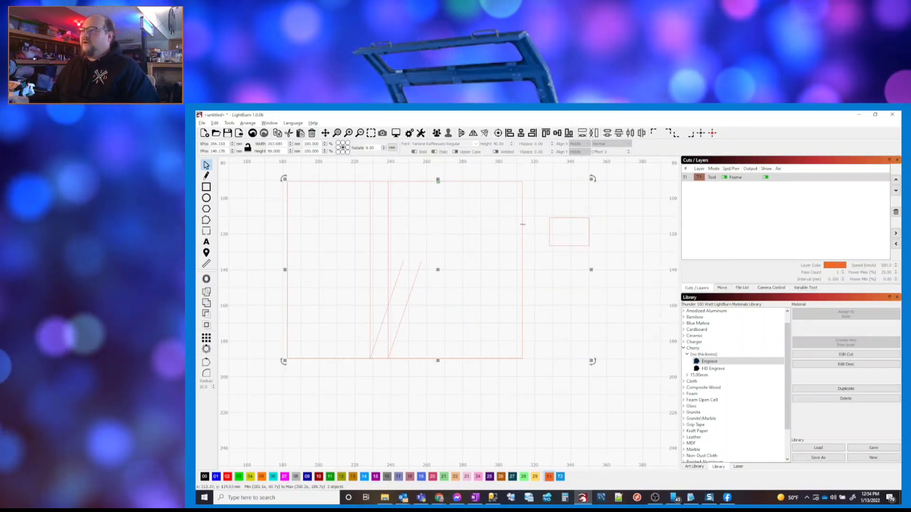
click(583, 133)
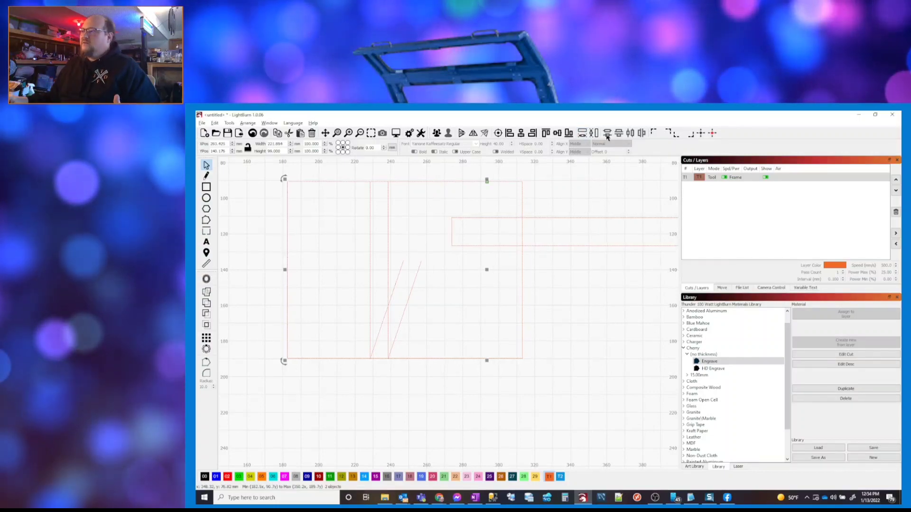
click(597, 133)
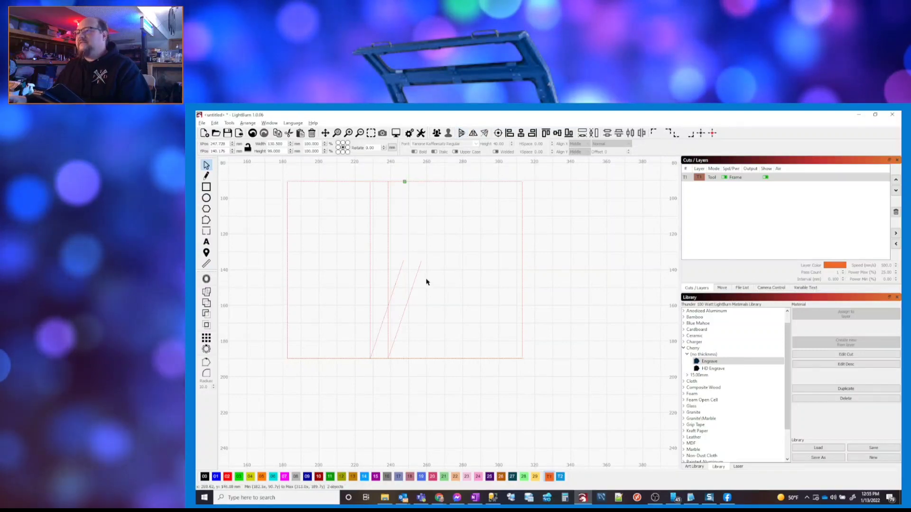
Flip the duplicate line vertically and the original line horizontally
click(415, 278)
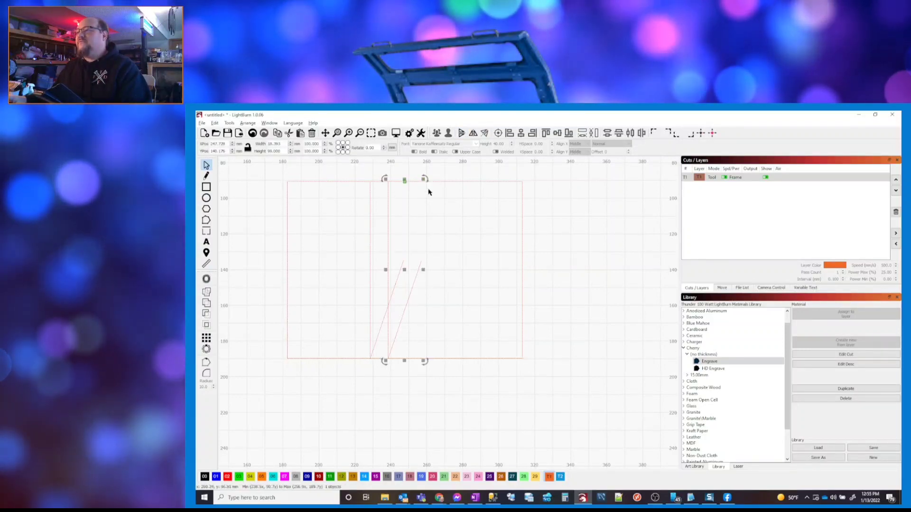
click(461, 135)
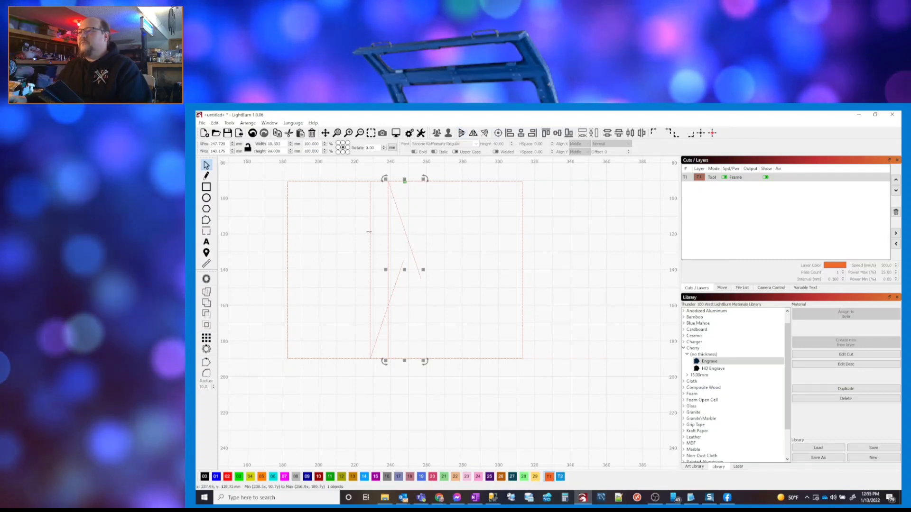
click(369, 231)
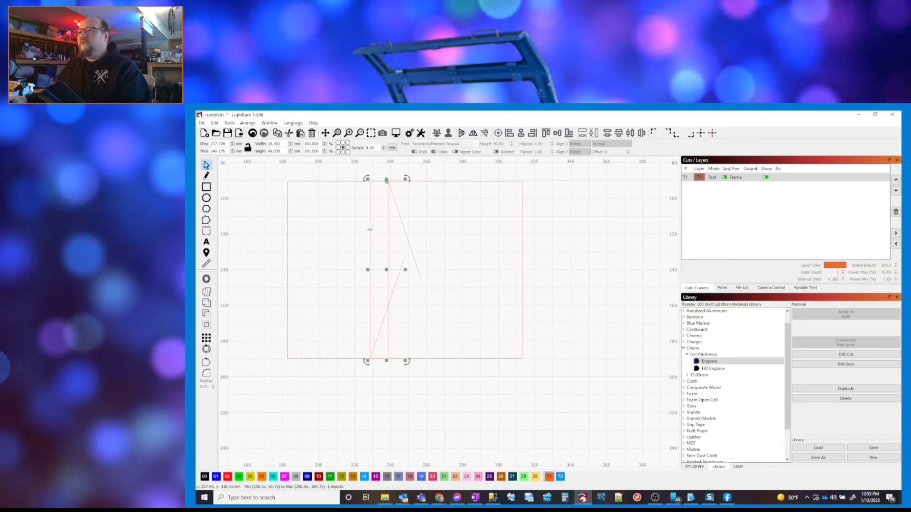
click(474, 135)
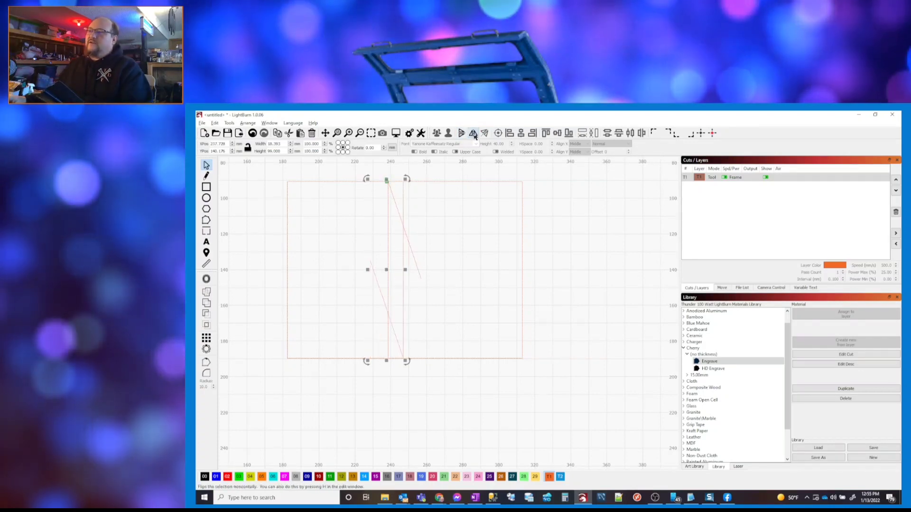
click(605, 341)
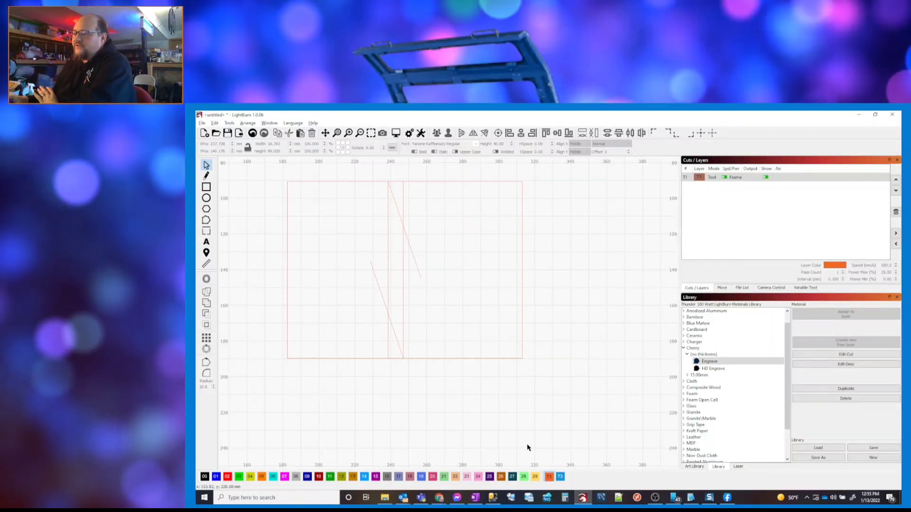
Pull the overlapping resized rectangle off the large rectangle and delete it, keeping the one centred on the lines
click(405, 231)
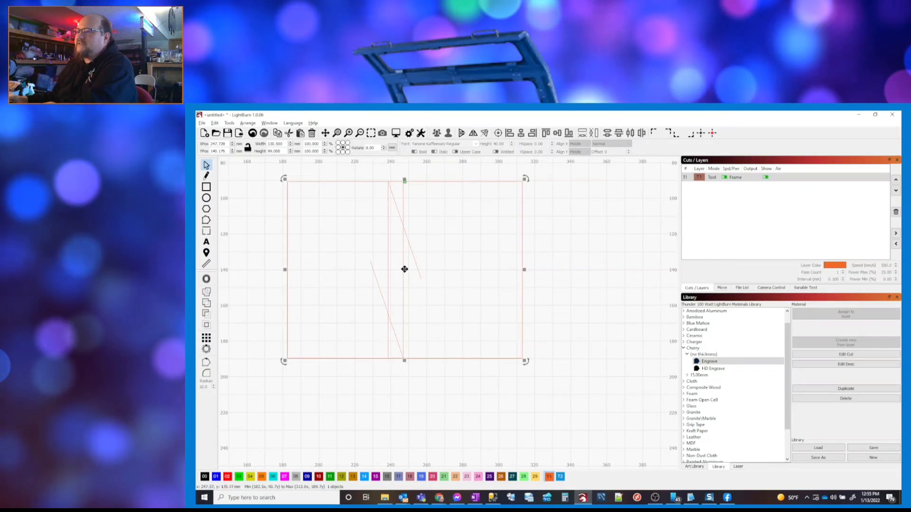
drag(404, 270, 688, 279)
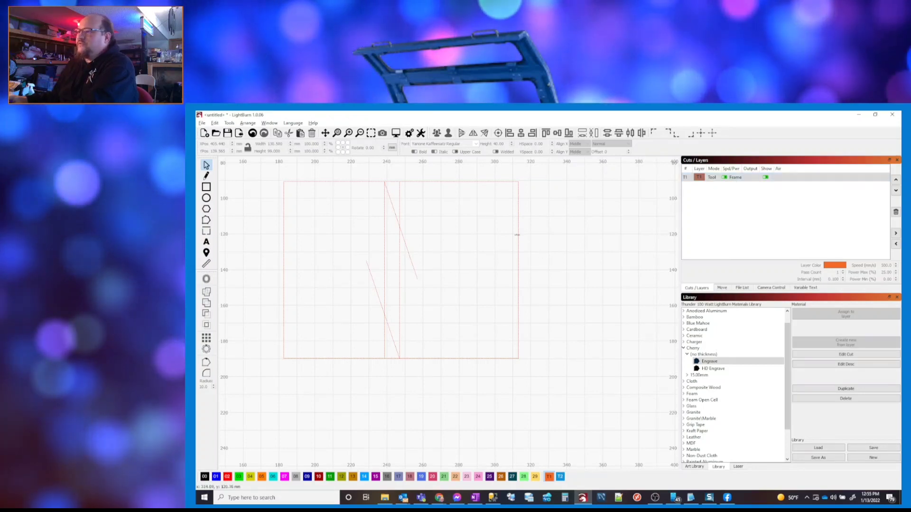
click(519, 233)
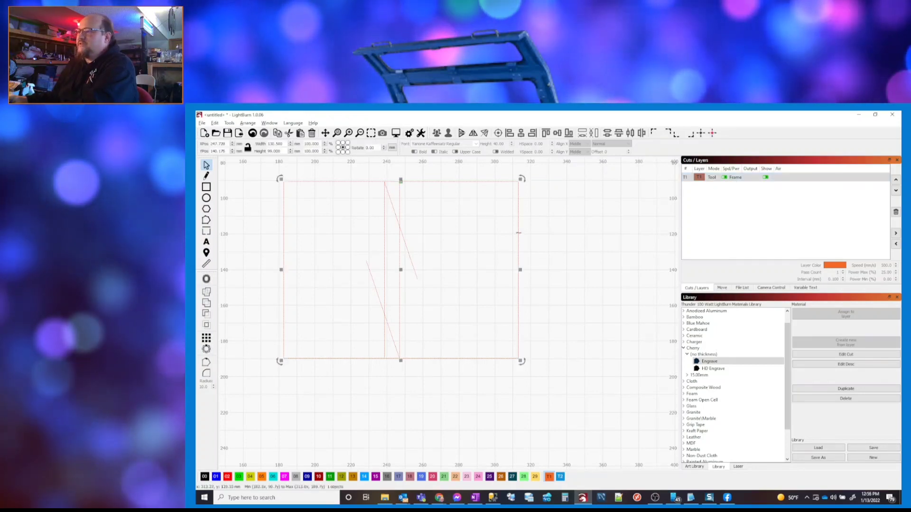
click(724, 177)
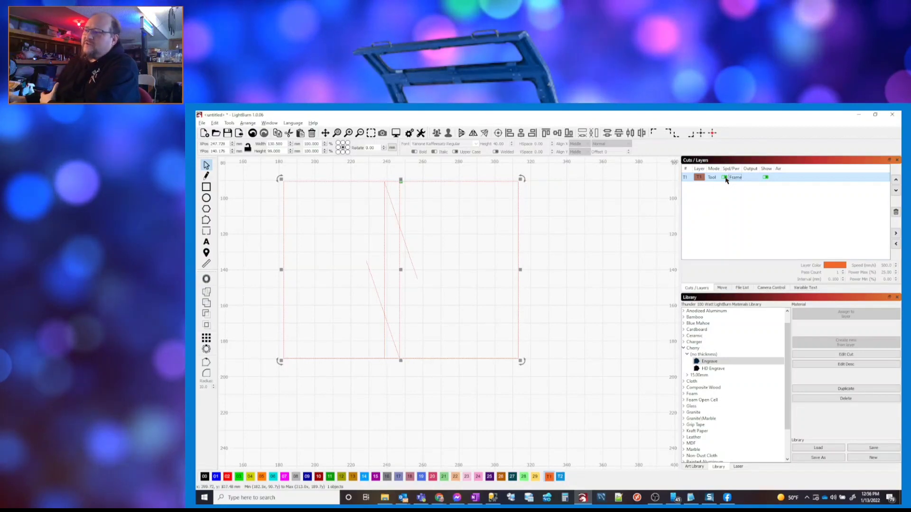
drag(565, 308, 602, 296)
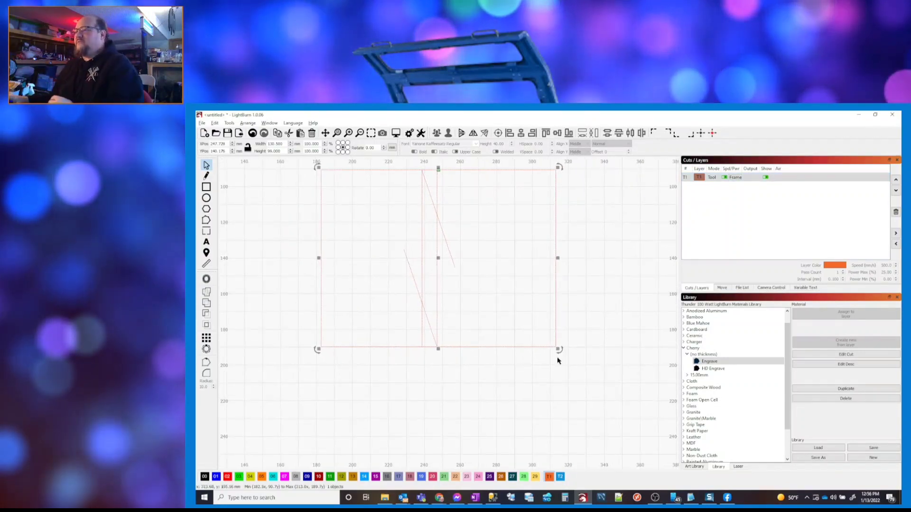
Delete the guide lines inside the rectangle and insert the Class Icon - Monk graphic from the art library
click(694, 466)
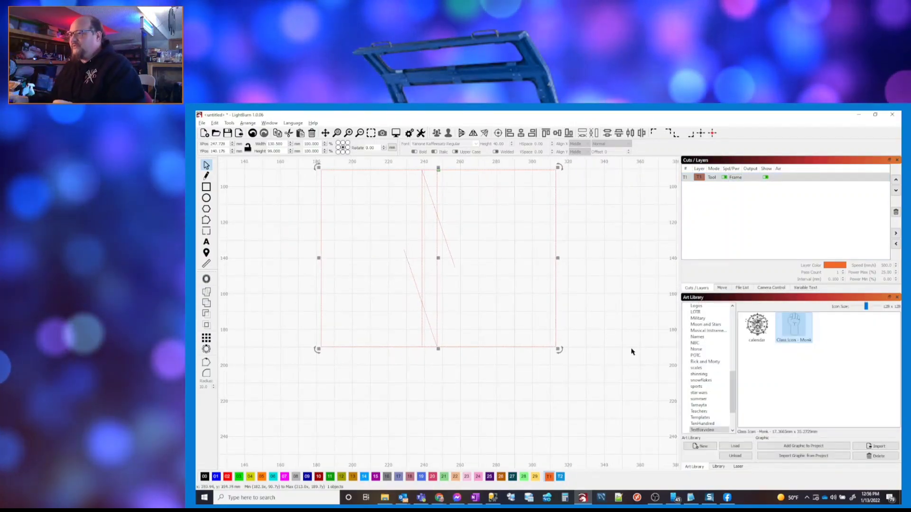
drag(469, 253, 382, 256)
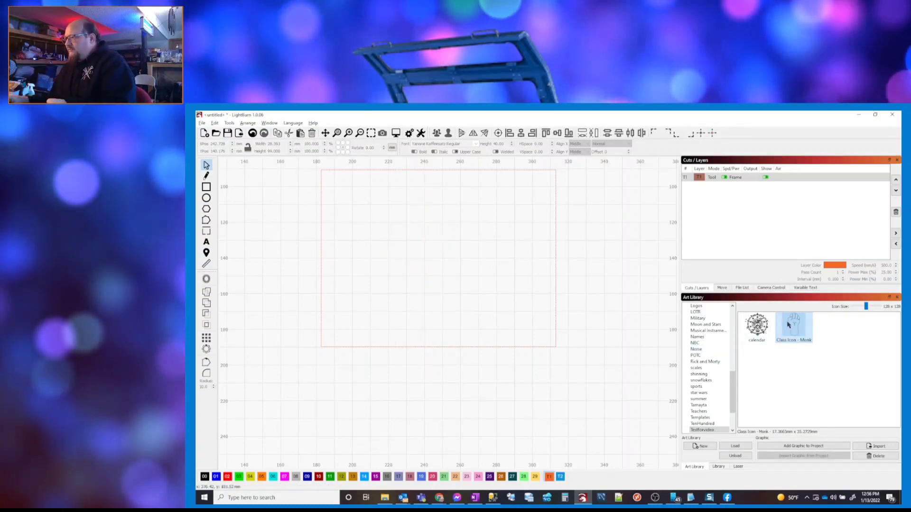
drag(791, 329, 444, 282)
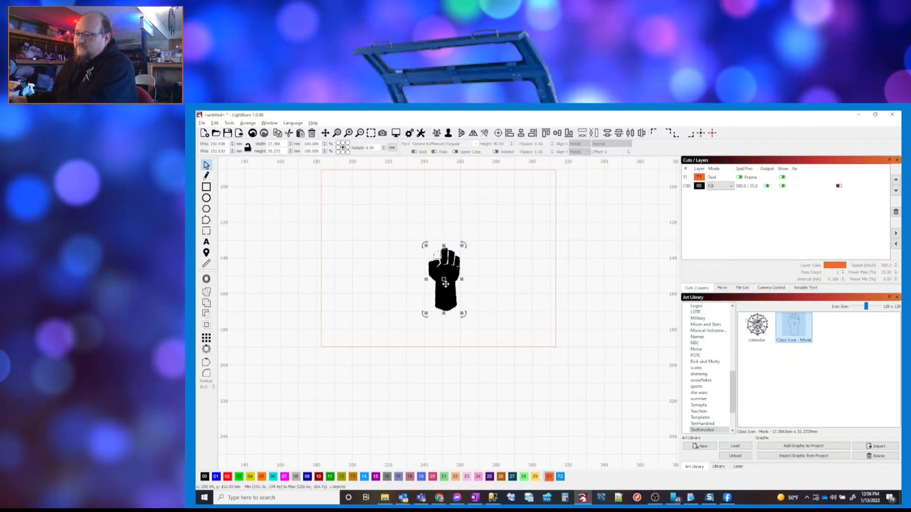
Snap the fist graphic's centre to the centre of the rectangle
mouse_move(443, 280)
mouse_down()
mouse_move(437, 254)
mouse_move(443, 292)
mouse_move(452, 293)
mouse_move(454, 268)
mouse_move(439, 241)
mouse_move(410, 235)
mouse_move(437, 267)
mouse_up()
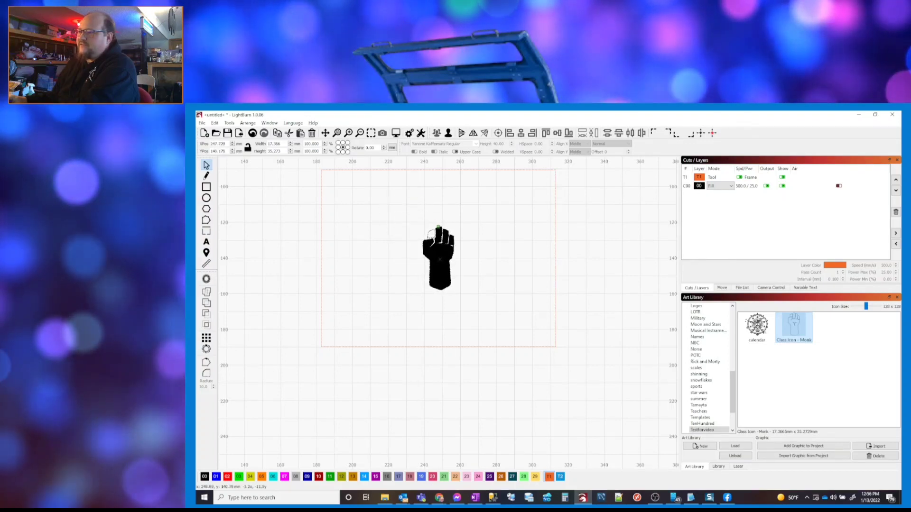
drag(440, 265, 436, 257)
key(ctrl+z)
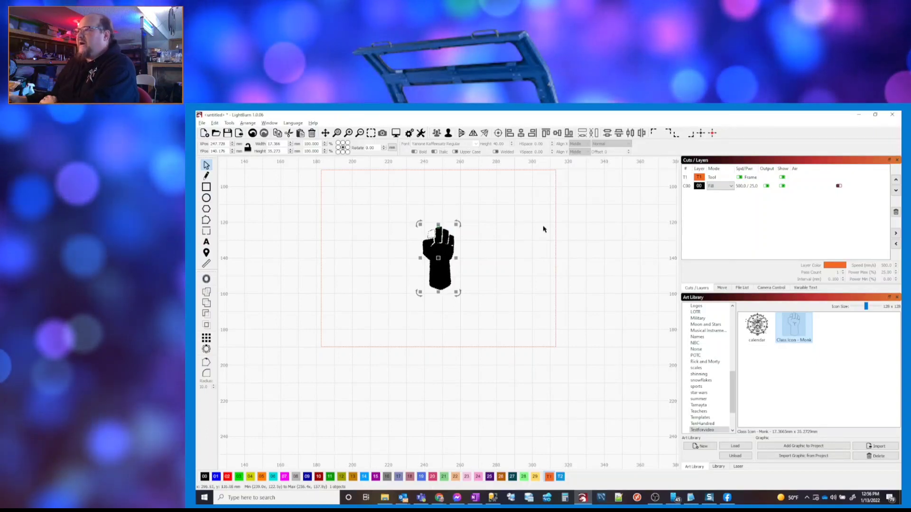
Select the rectangle and fist together, and turn framing for tool layer T1 off and back on
drag(521, 395, 412, 256)
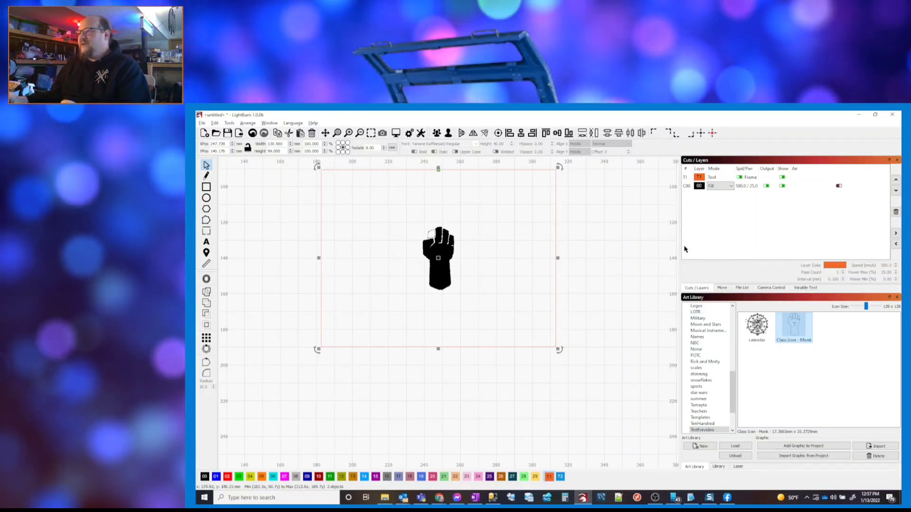
click(741, 179)
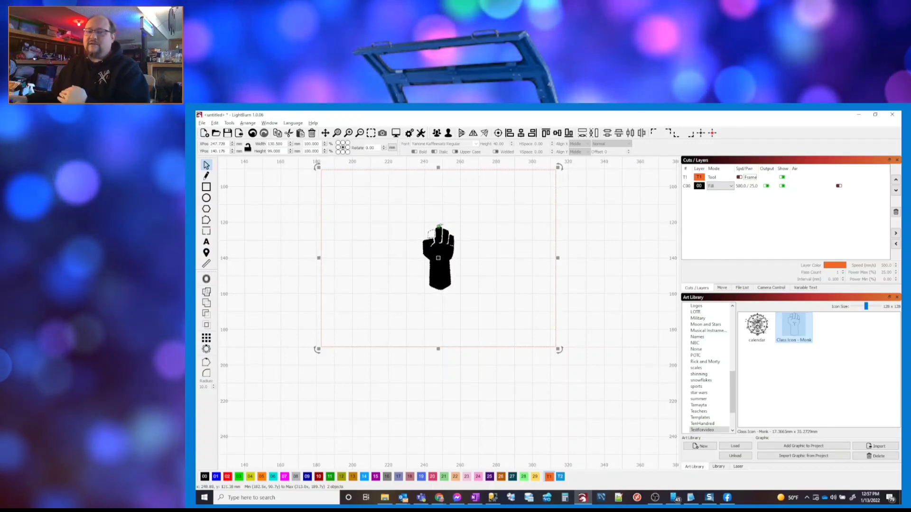
click(739, 177)
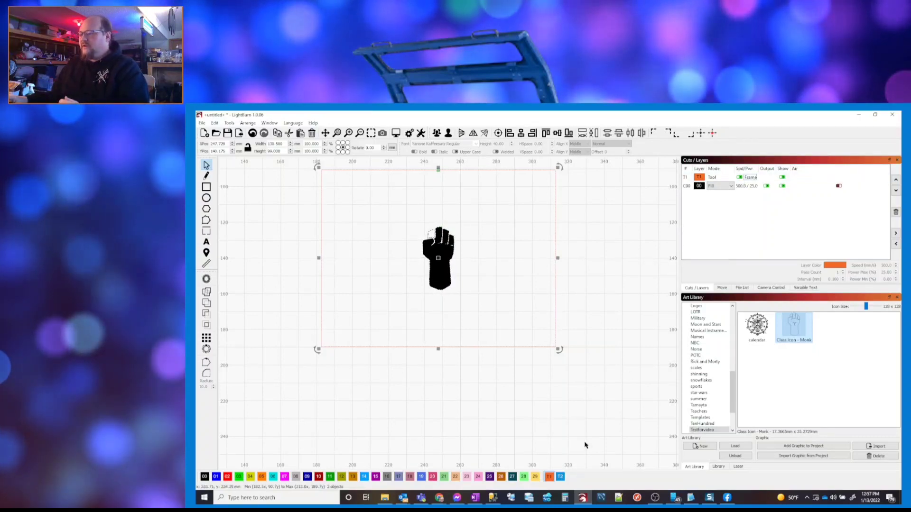
Assign both the rectangle and the fist to tool layer T2, then to tool layer T1
click(561, 476)
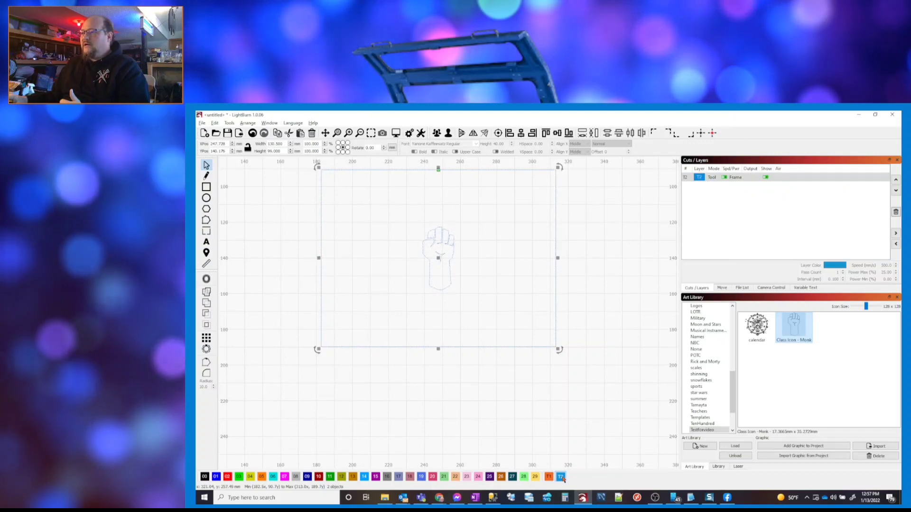
click(549, 477)
click(532, 356)
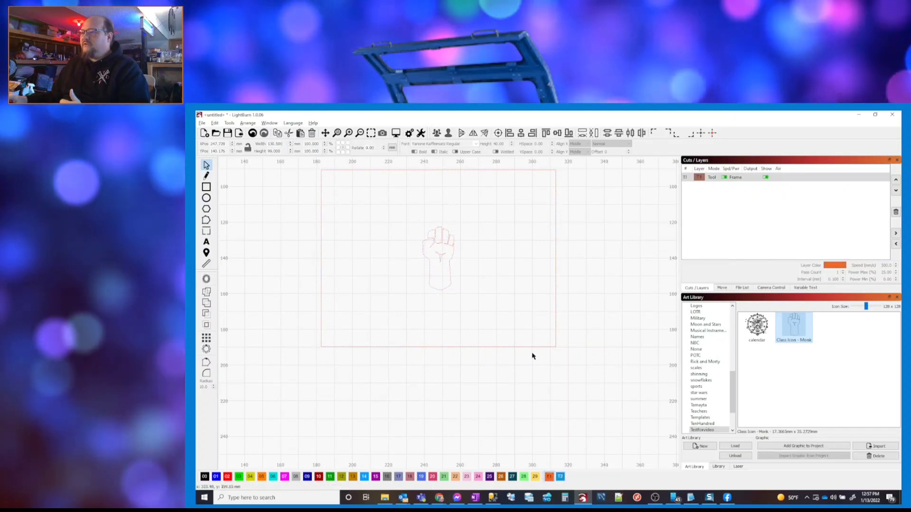
Put the fist graphic back on the black layer 00
click(424, 243)
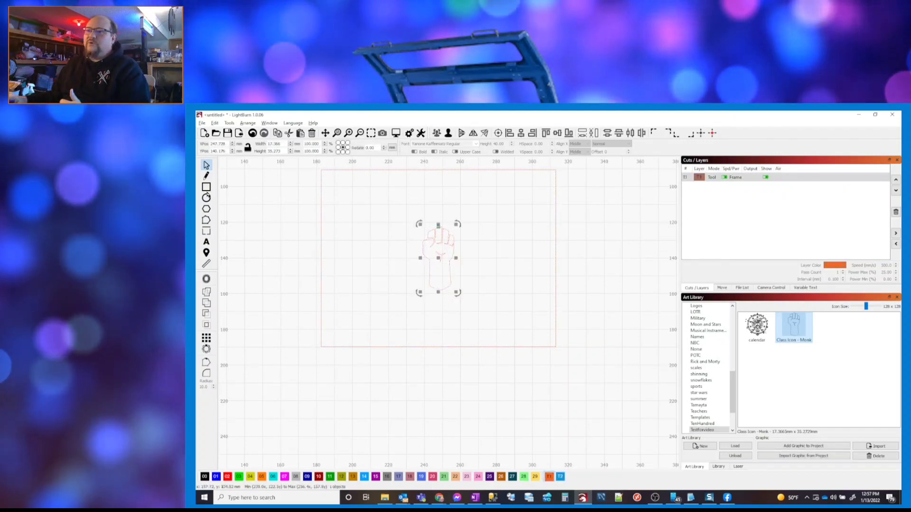
click(205, 477)
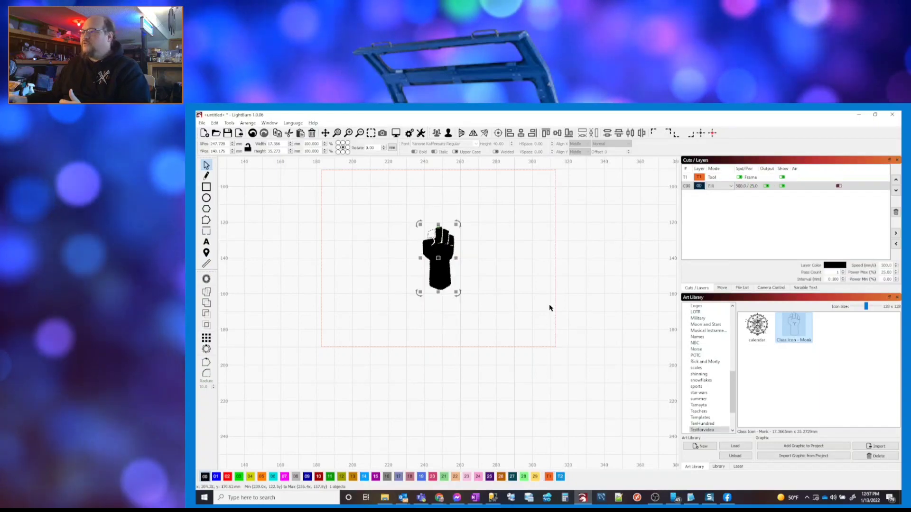
click(598, 282)
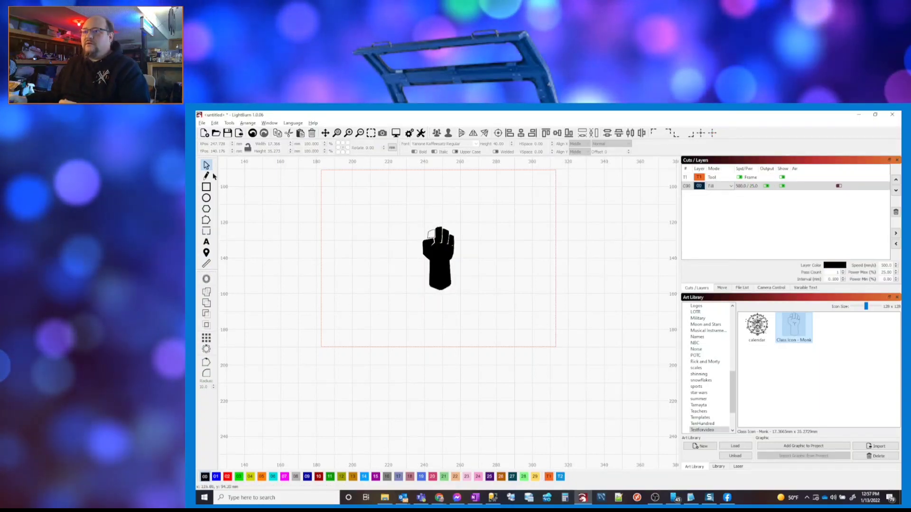
Draw a rectangle about 49 by 55 mm around the fist on layer 00
click(206, 186)
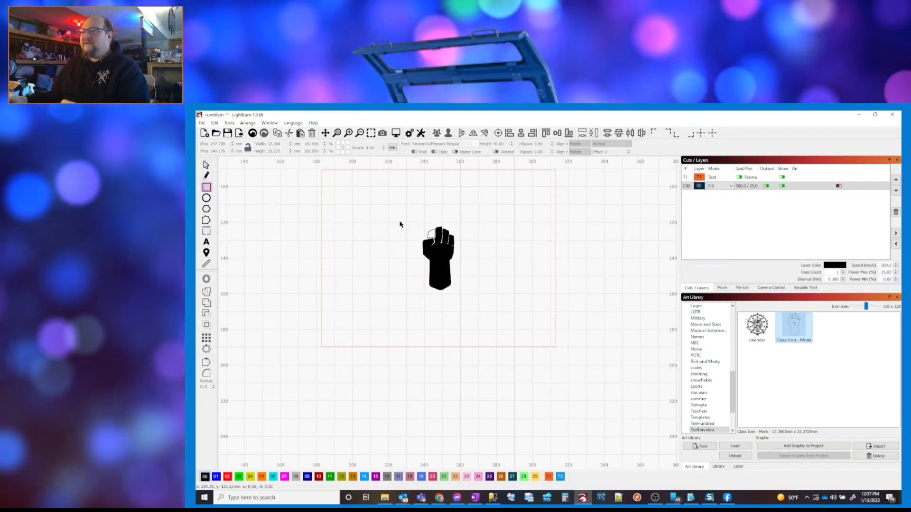
drag(397, 212, 404, 221)
drag(431, 255, 485, 309)
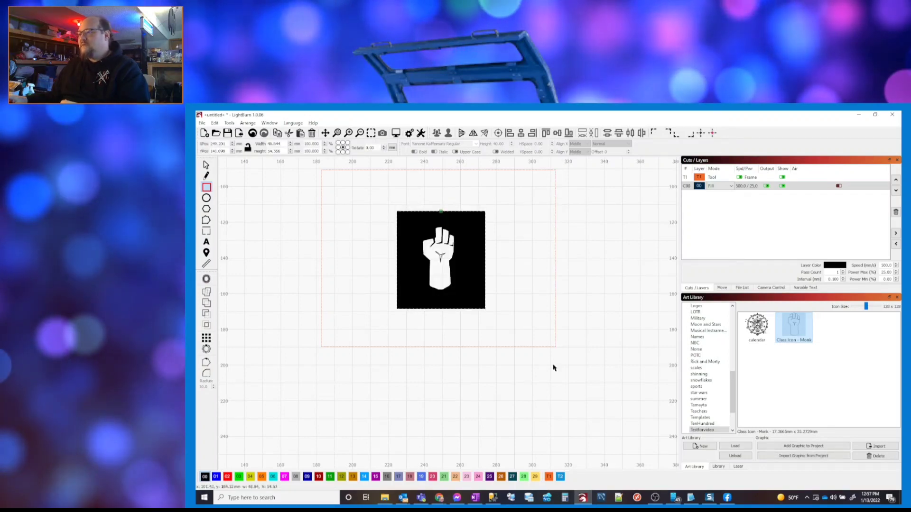
Assign the small rectangle around the fist to tool layer T2, then delete it
click(560, 477)
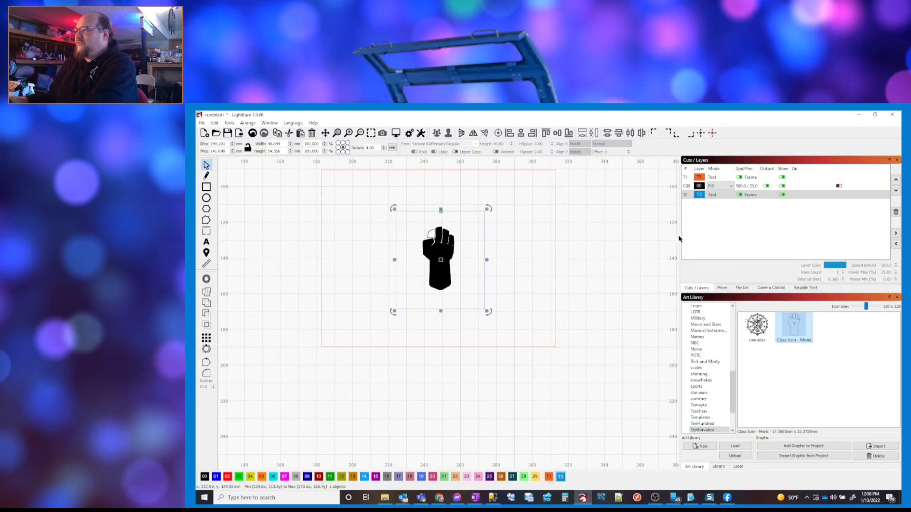
click(438, 303)
key(Delete)
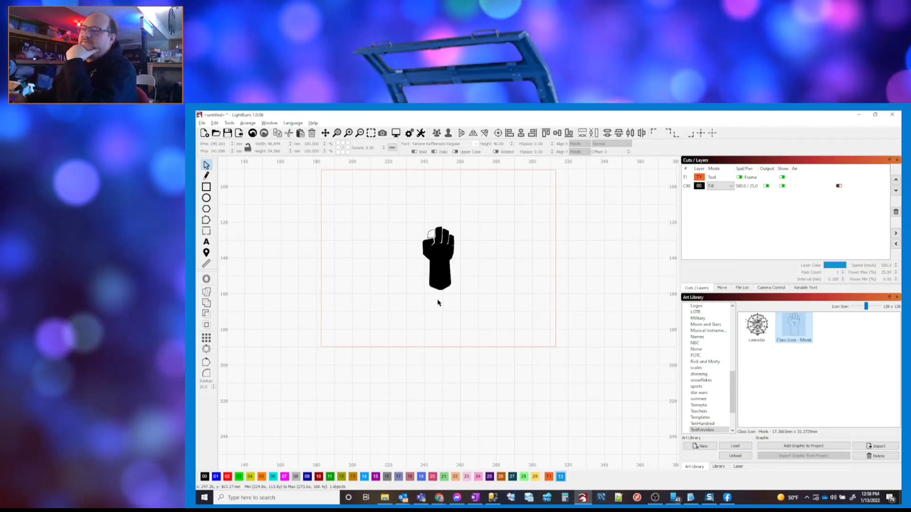
Duplicate the fist twice and place one copy to each side of the original inside the rectangle
click(436, 235)
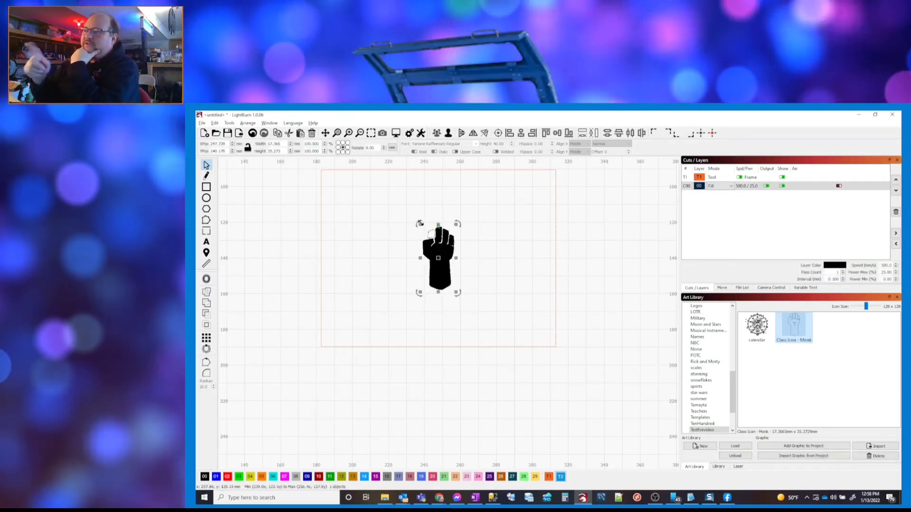
click(215, 123)
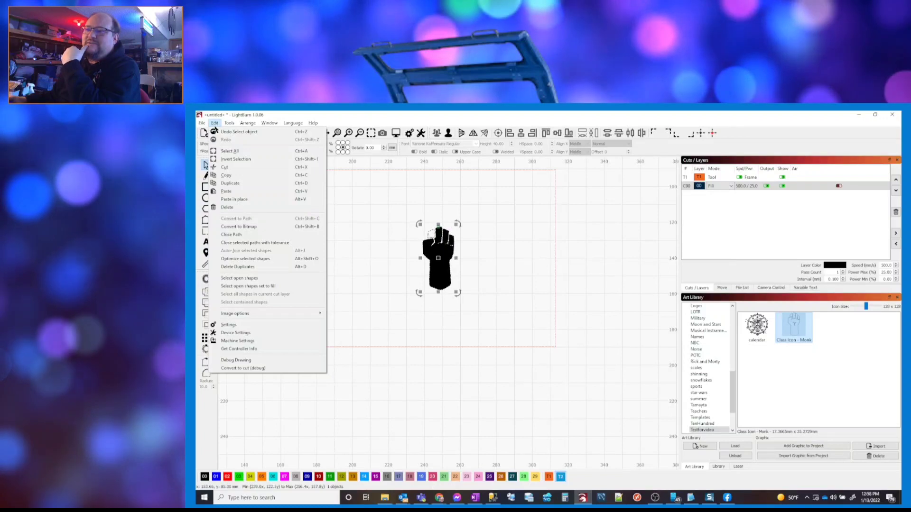
click(228, 185)
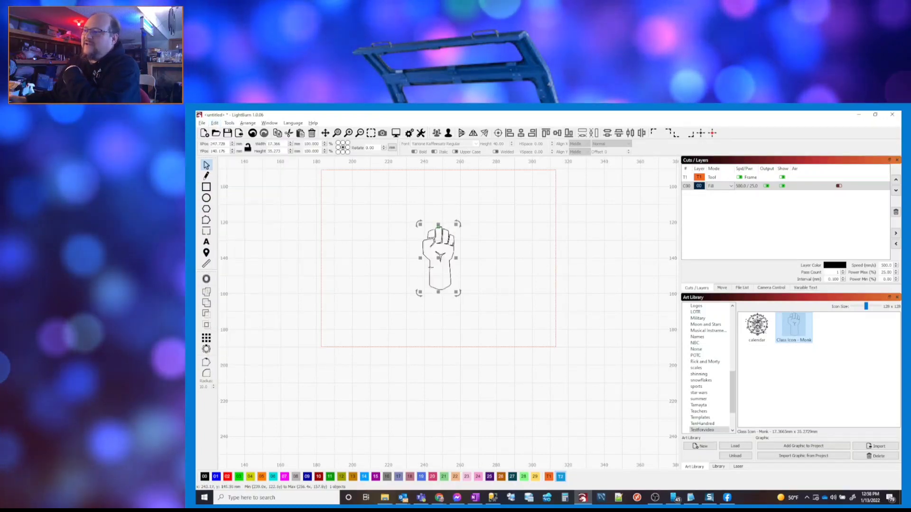
drag(436, 259, 369, 256)
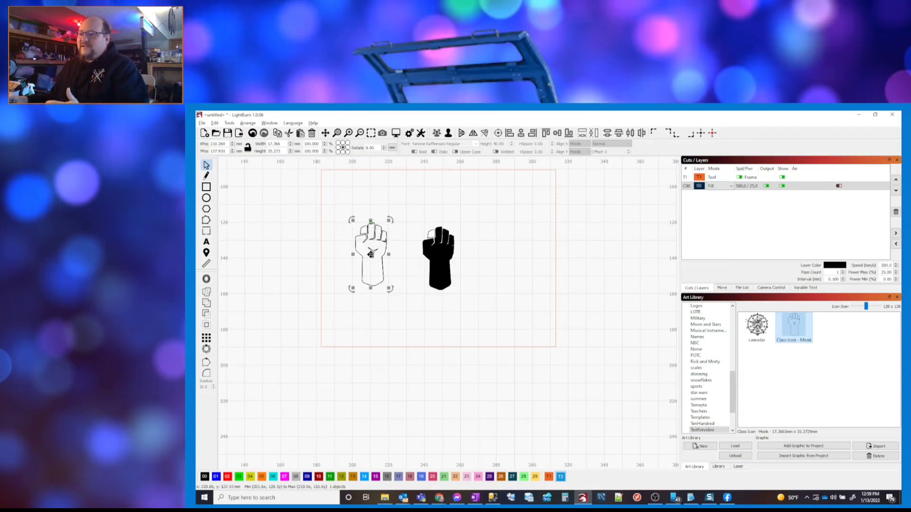
key(ctrl+d)
drag(371, 254, 486, 259)
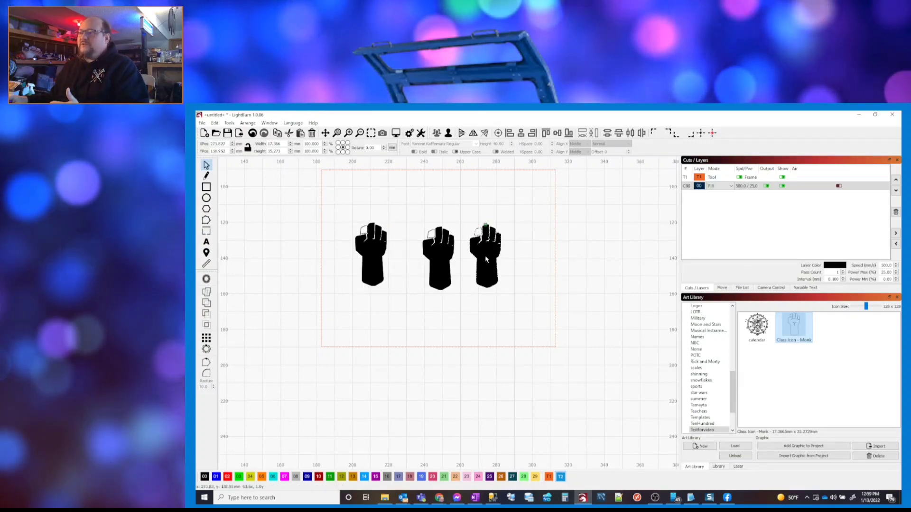
click(214, 123)
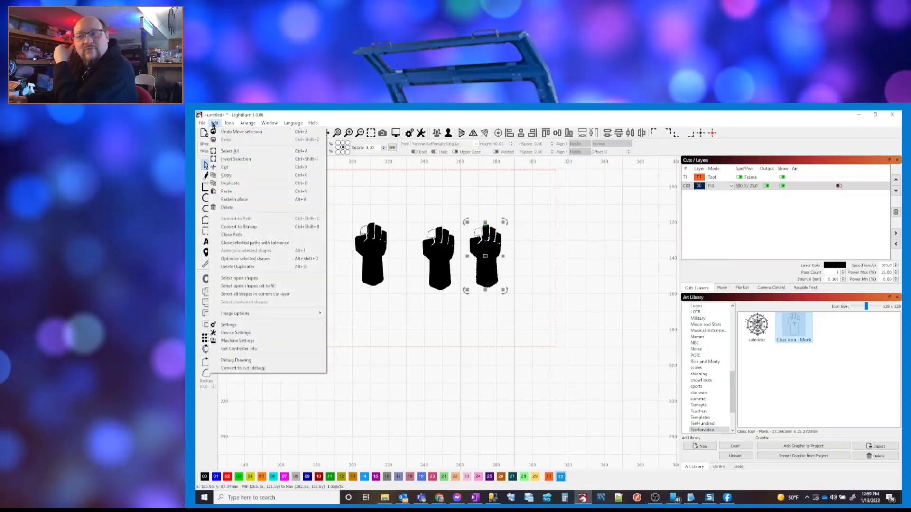
click(214, 125)
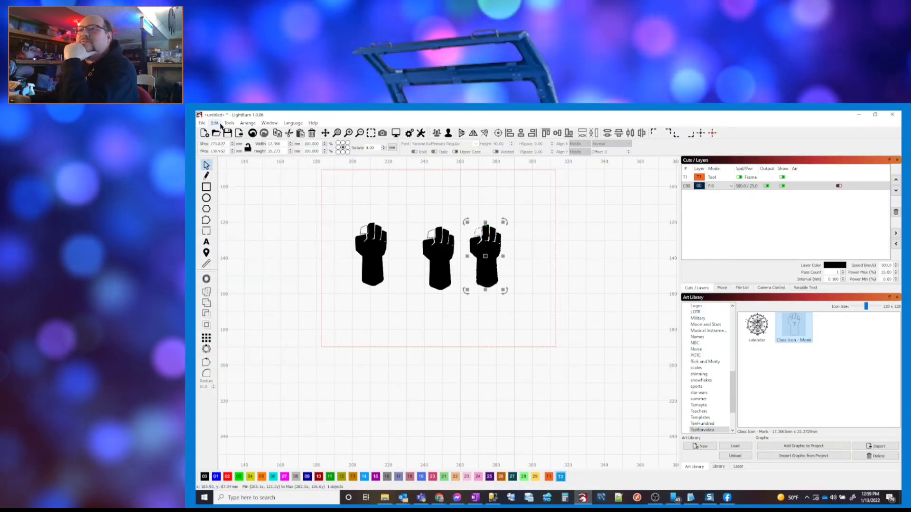
click(231, 124)
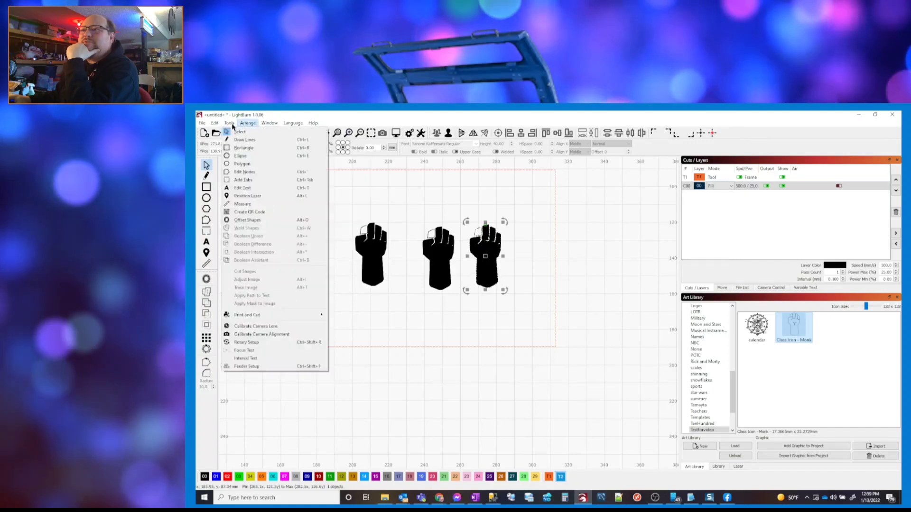
mouse_move(244, 126)
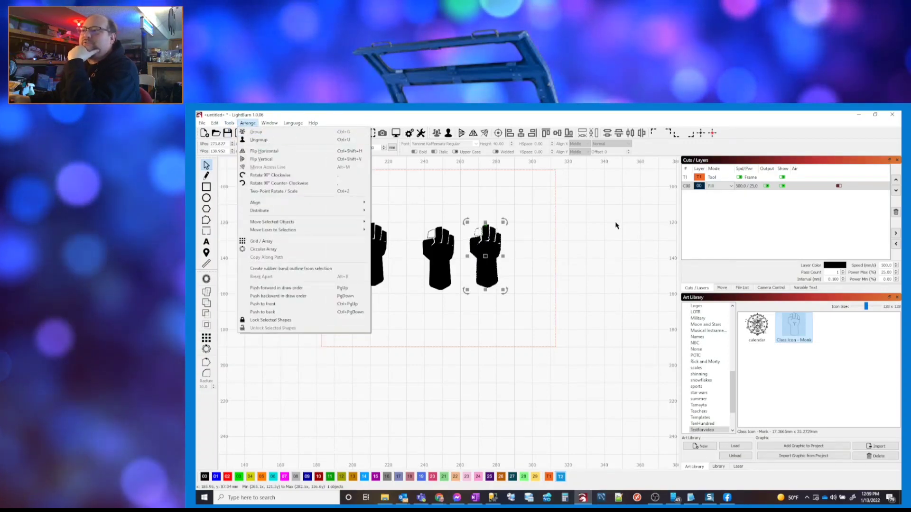
click(626, 259)
Group the three fists and move the group slightly up and to the left inside the rectangle
drag(482, 318, 357, 229)
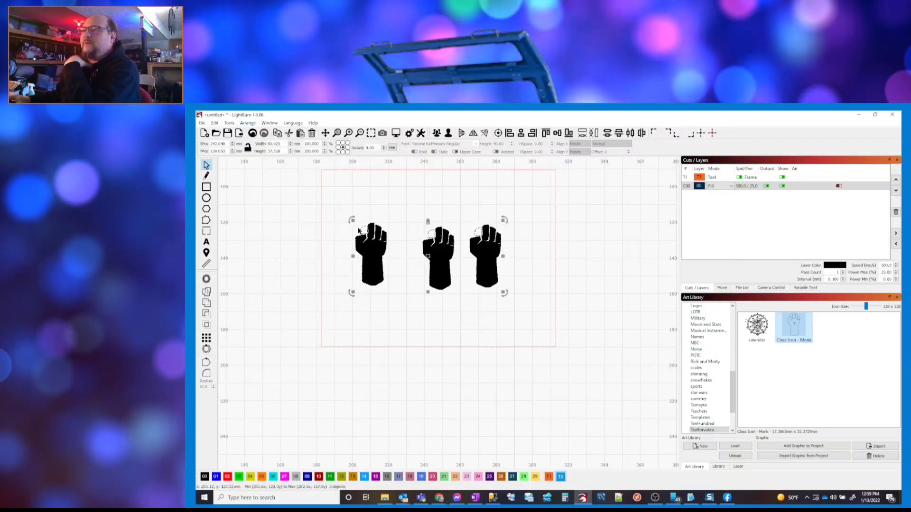
click(446, 134)
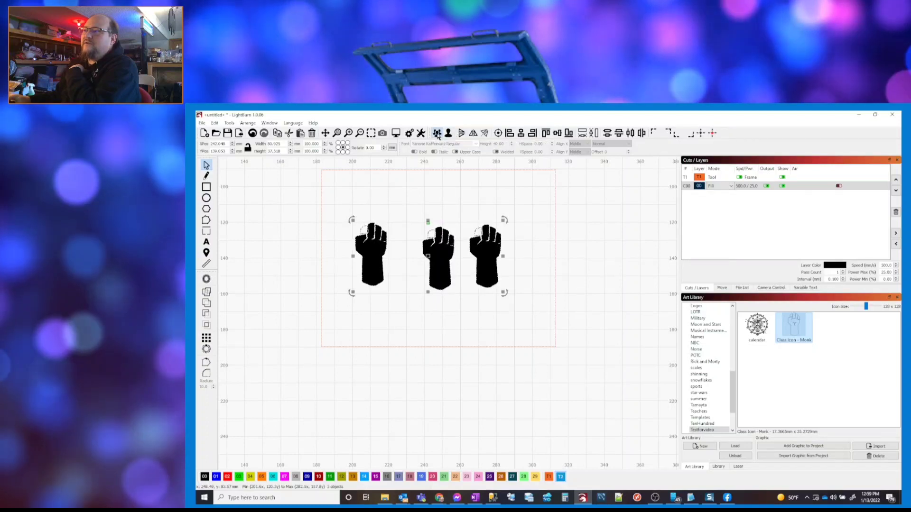
click(558, 266)
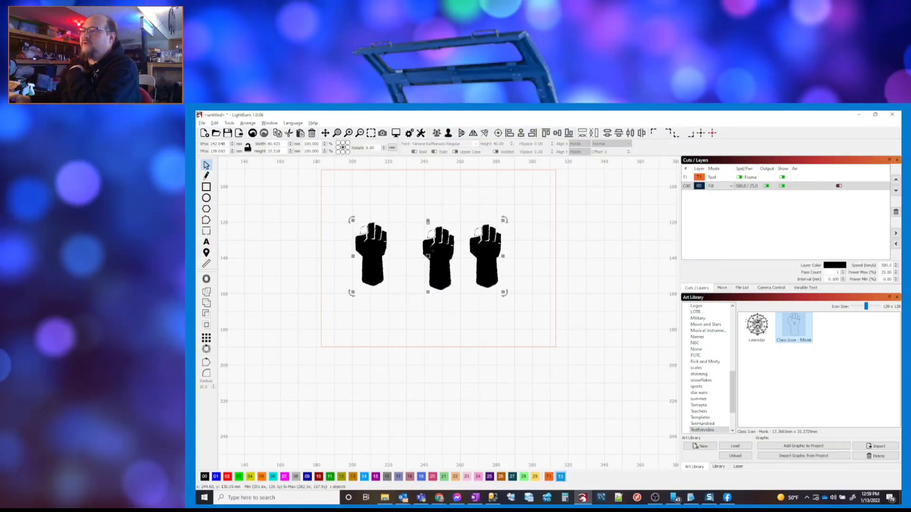
mouse_move(428, 257)
mouse_down()
mouse_move(538, 244)
mouse_move(423, 242)
mouse_up()
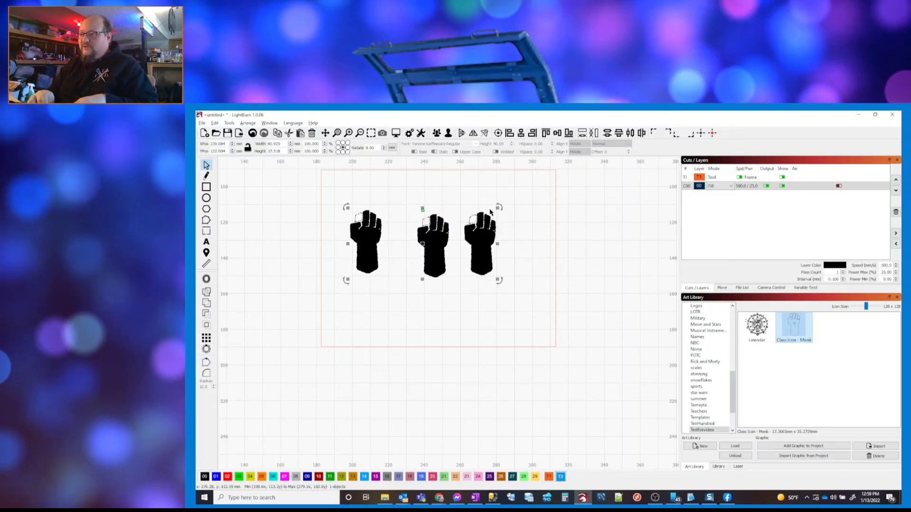
Move the rightmost fist further right inside the rectangle to widen its gap from the middle fist
click(461, 299)
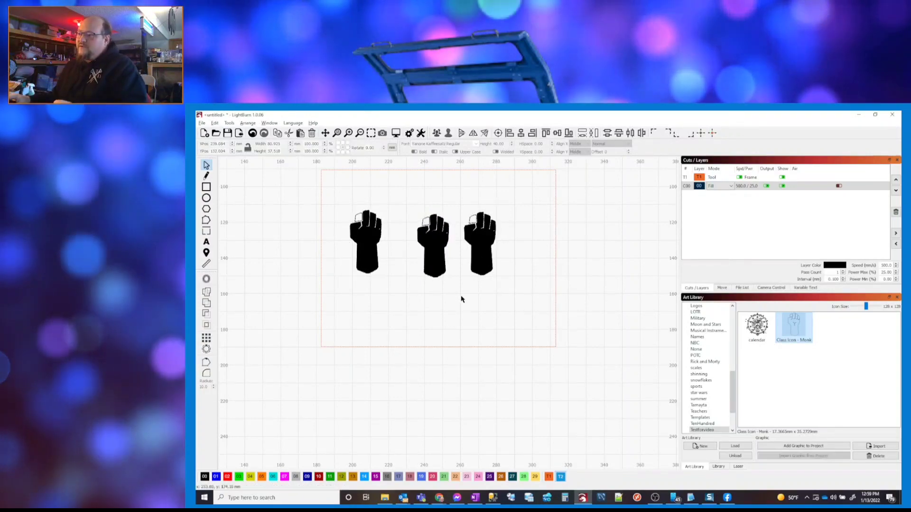
click(486, 261)
drag(487, 260, 513, 261)
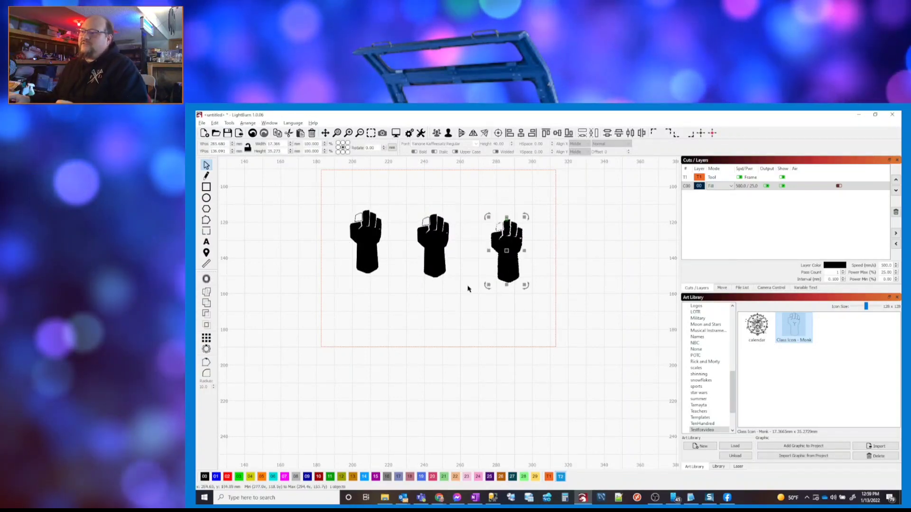
click(533, 231)
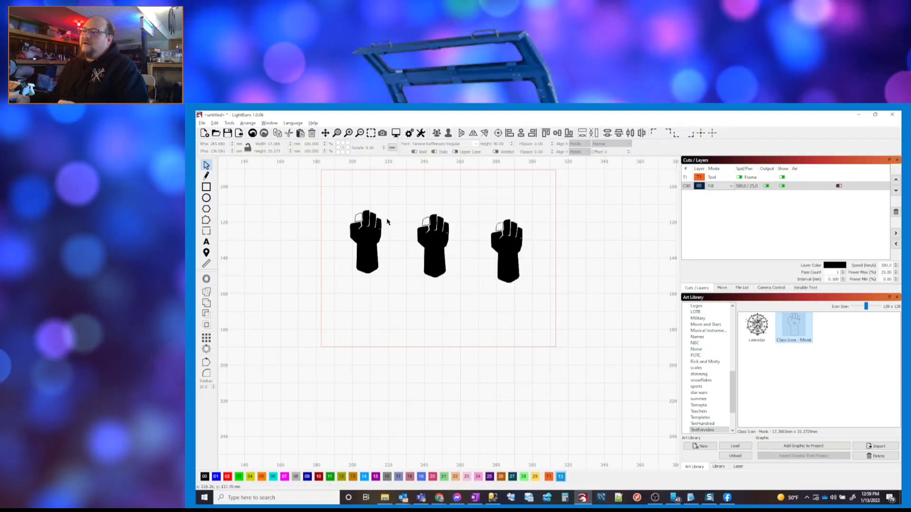
Group the three fists and move the group up and slightly left inside the rectangle
drag(535, 210, 351, 251)
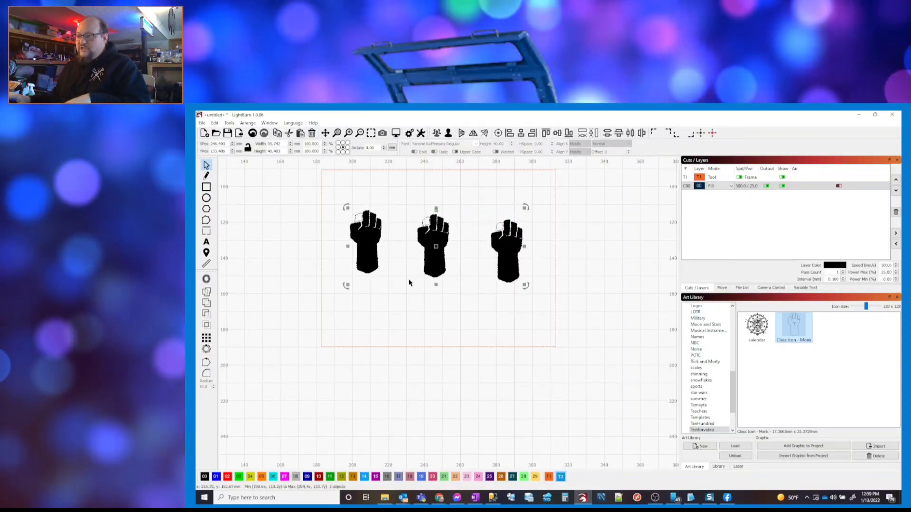
click(459, 293)
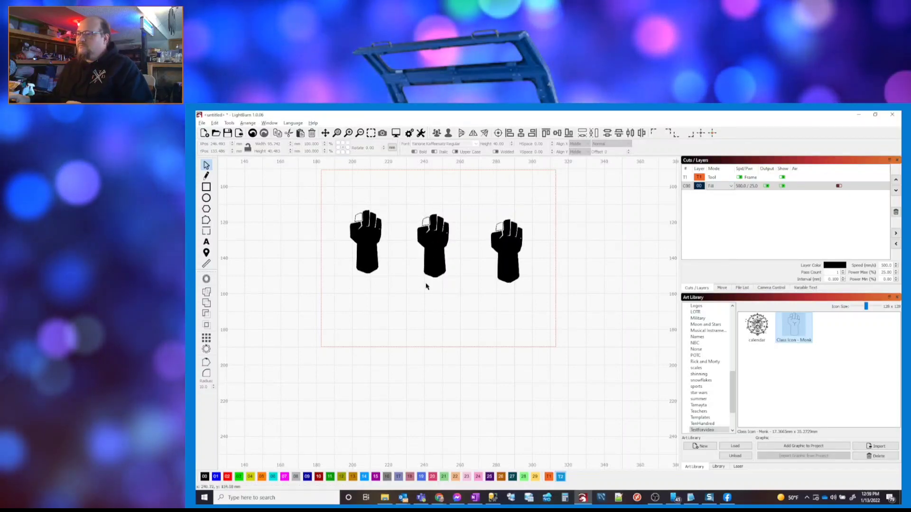
click(433, 256)
drag(436, 247, 411, 234)
click(441, 305)
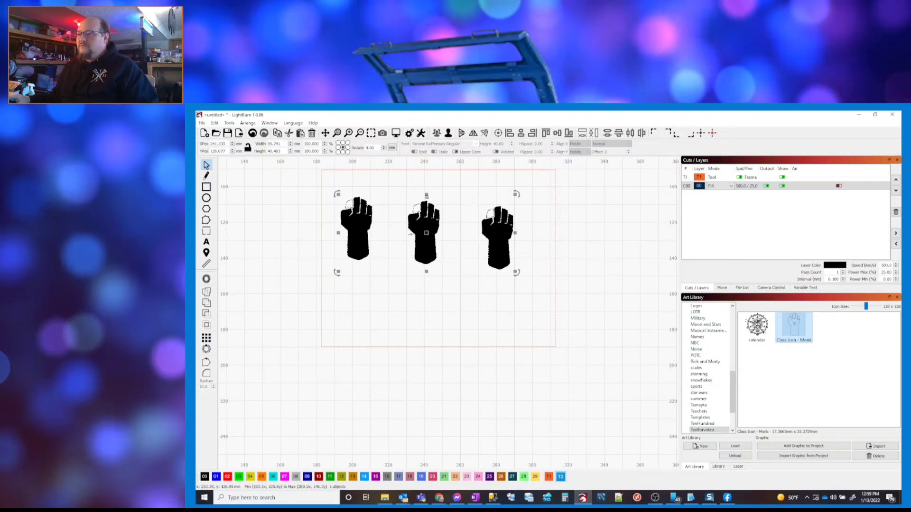
Ungroup the three fists, select the middle fist on its own, and clear the selection
click(450, 312)
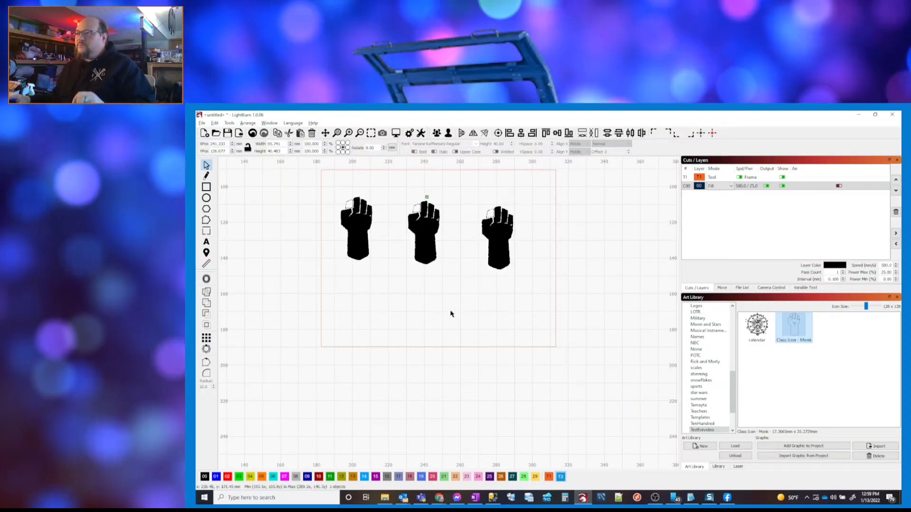
drag(440, 299, 420, 229)
click(462, 283)
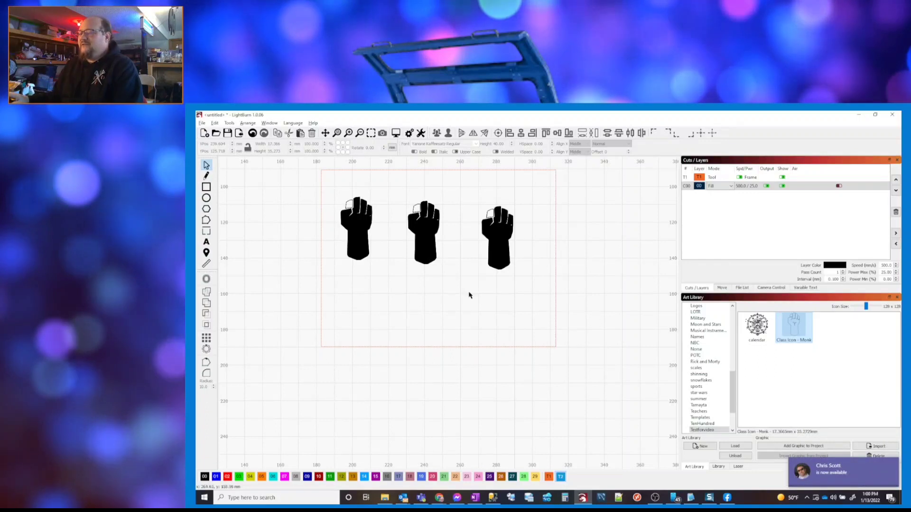
Paste a copy of the left fist below the row, move it beneath the gap between the middle and right fists, and delete it
click(352, 223)
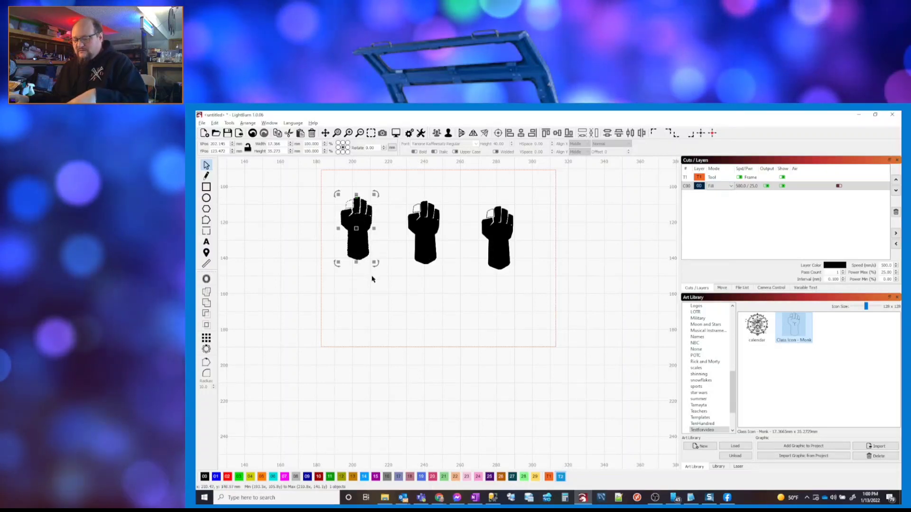
key(ctrl+v)
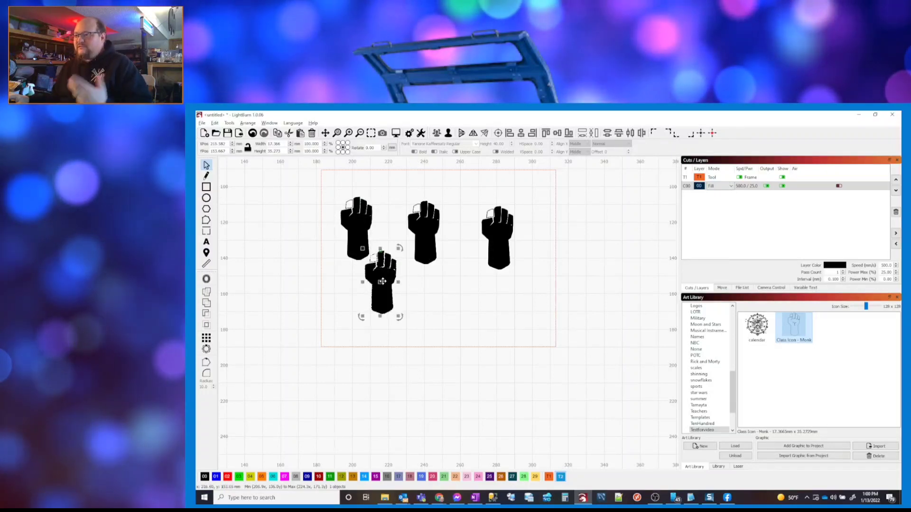
drag(382, 281, 469, 306)
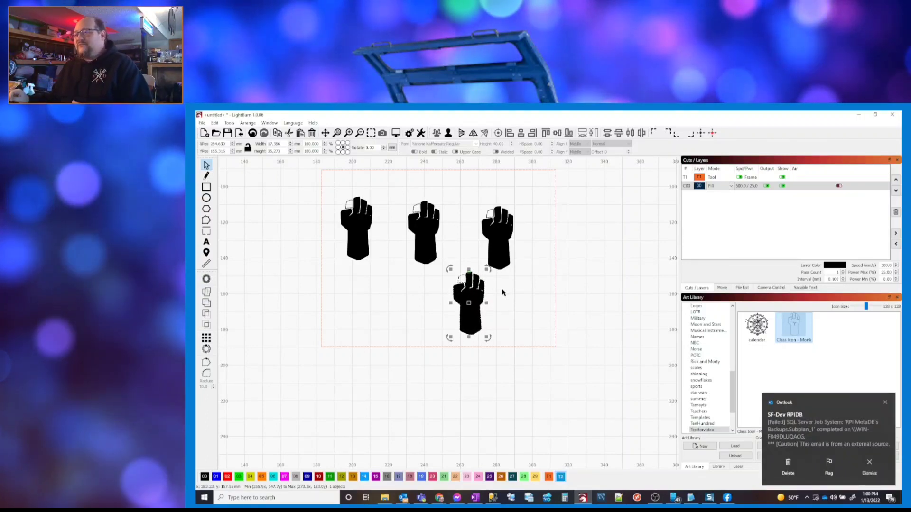
key(Delete)
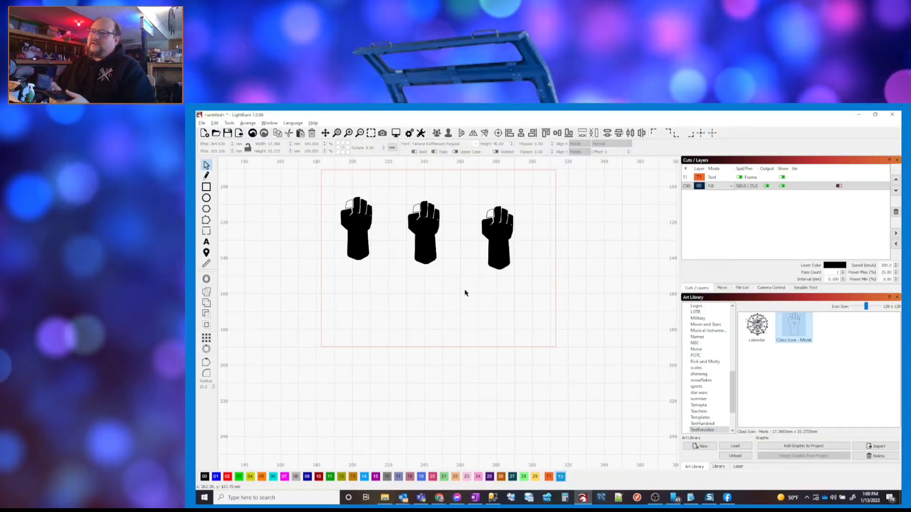
Switch the display to wireframe and back to filled view
click(215, 124)
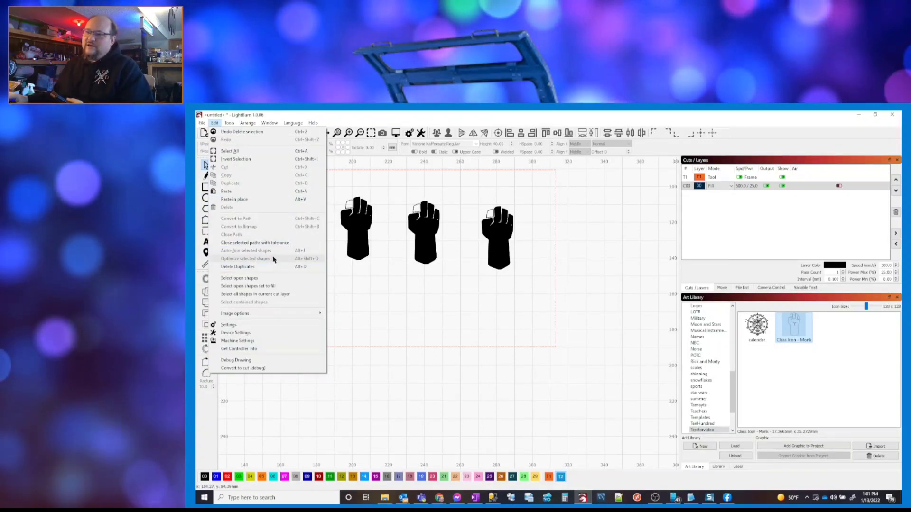
click(490, 301)
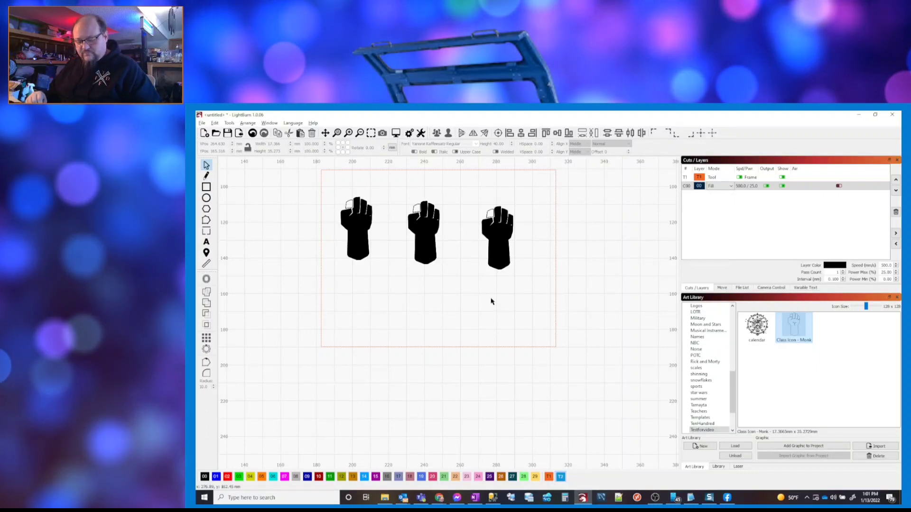
key(alt+shift+w)
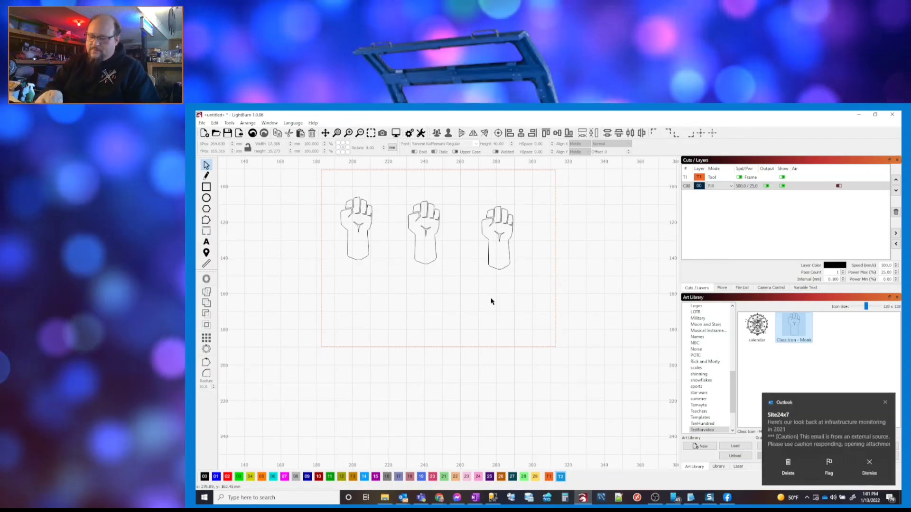
key(alt+shift+w)
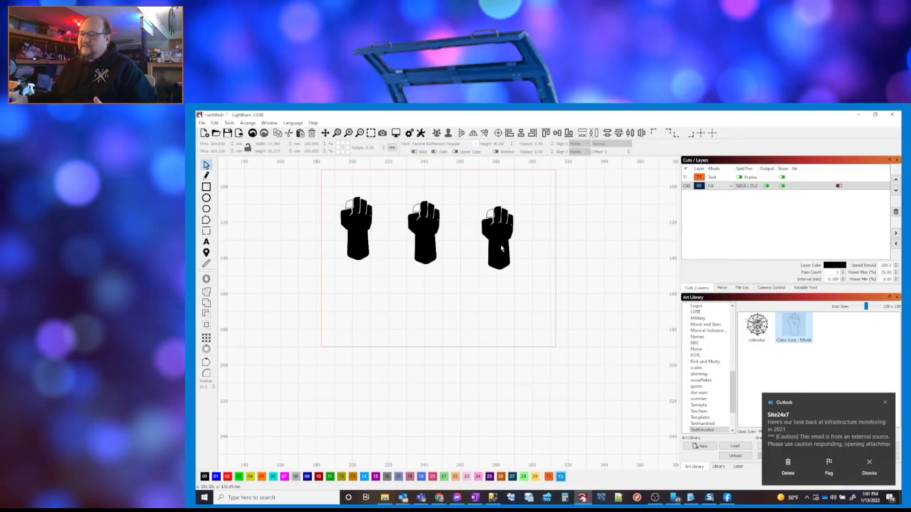
Select the unfilled outer finger outline of the right fist
scroll(503, 245, up, 5)
click(467, 251)
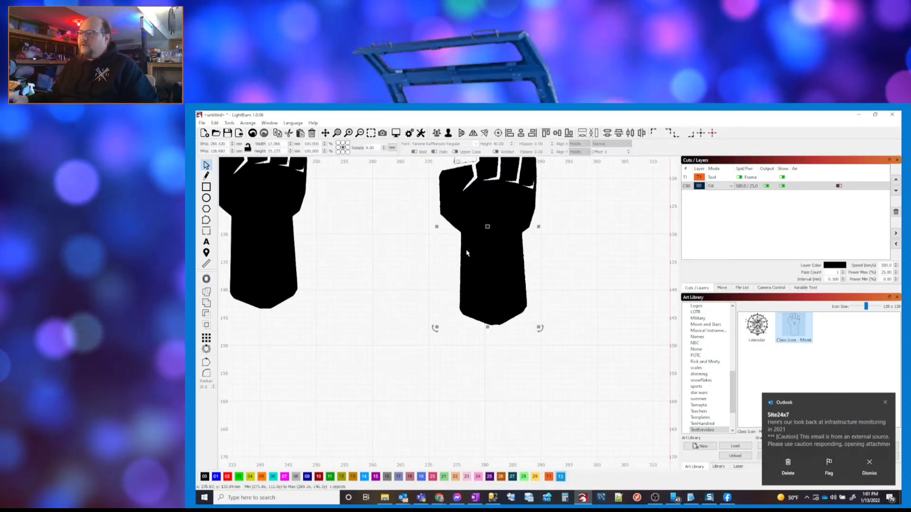
drag(468, 251, 460, 330)
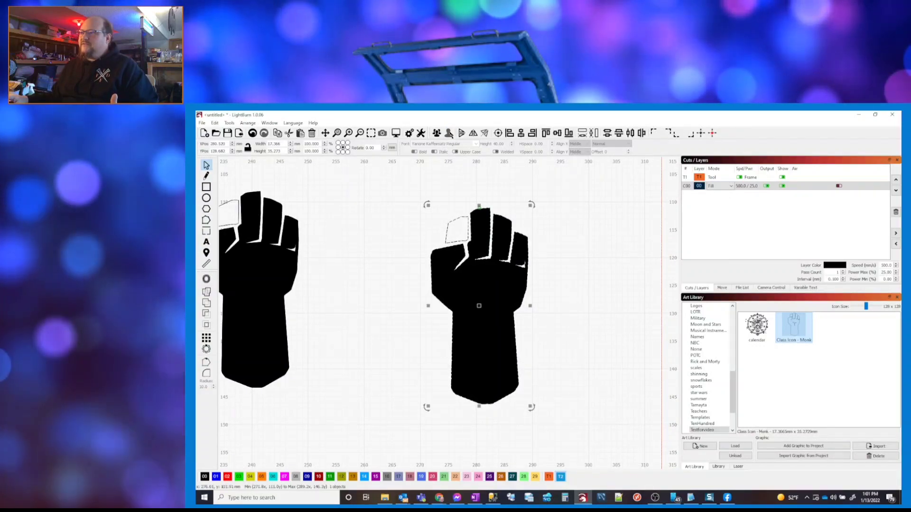
scroll(465, 236, up, 4)
scroll(465, 236, up, 3)
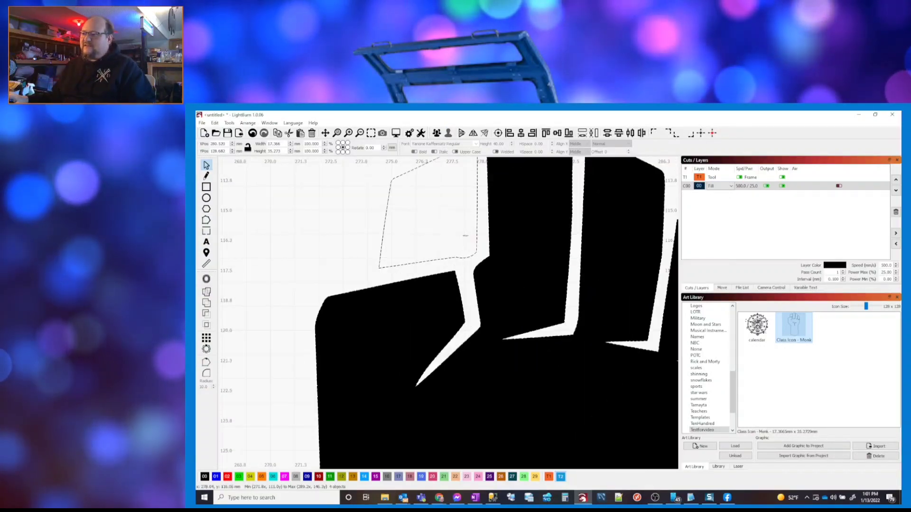
click(348, 217)
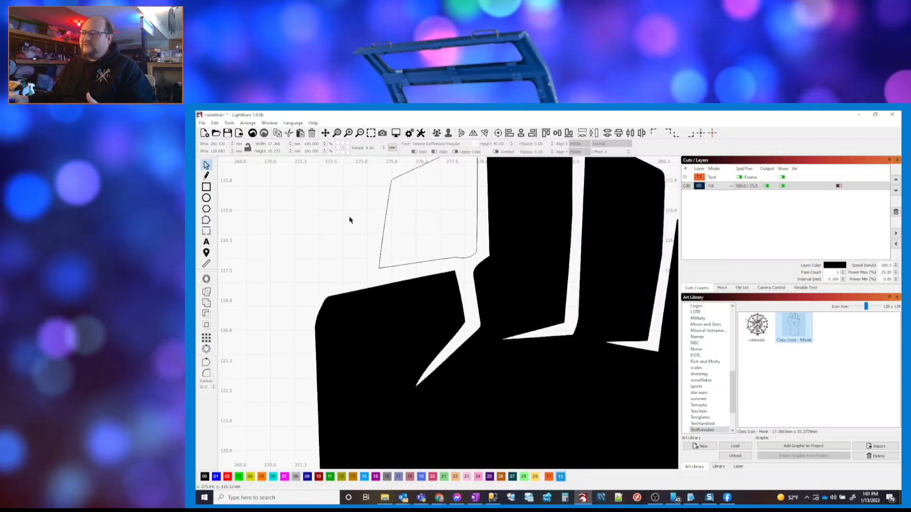
click(477, 259)
scroll(453, 250, down, 3)
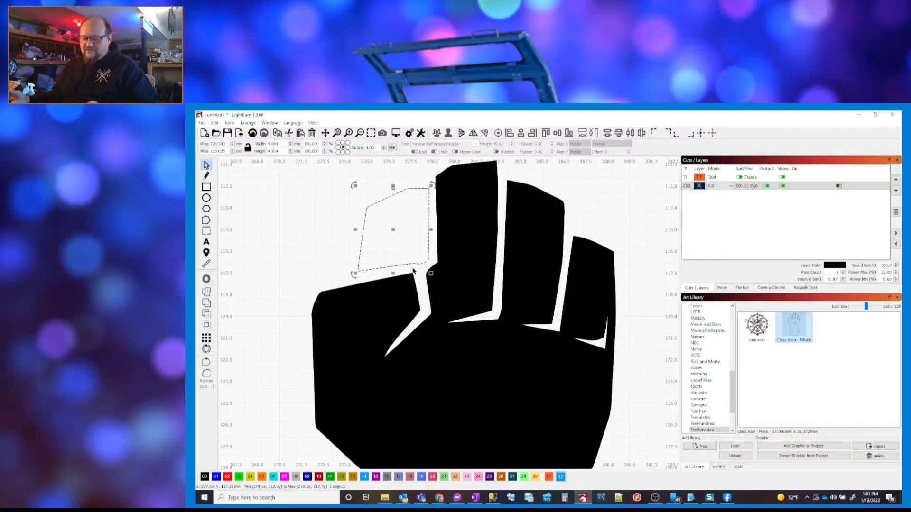
Edit the finger outline's nodes in wireframe view, joining the open end nodes on its upper edge, and return to filled view
key(alt+shift+w)
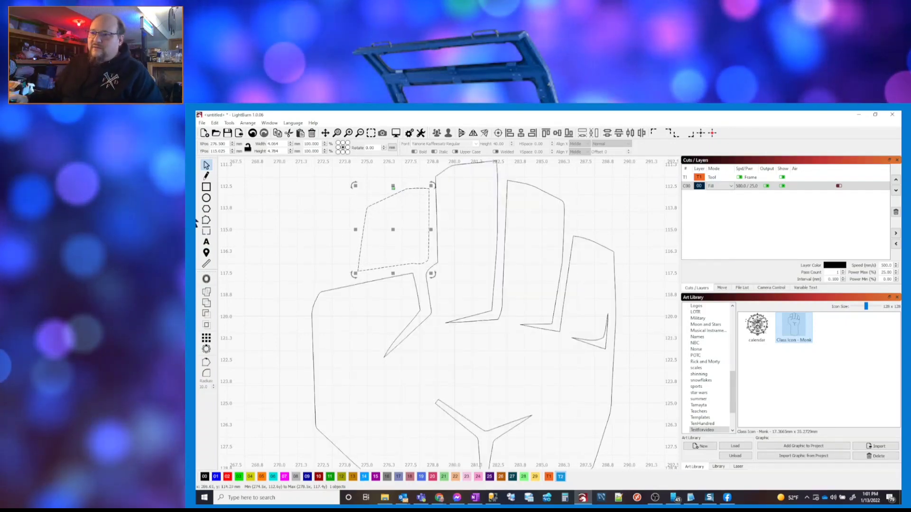
click(206, 221)
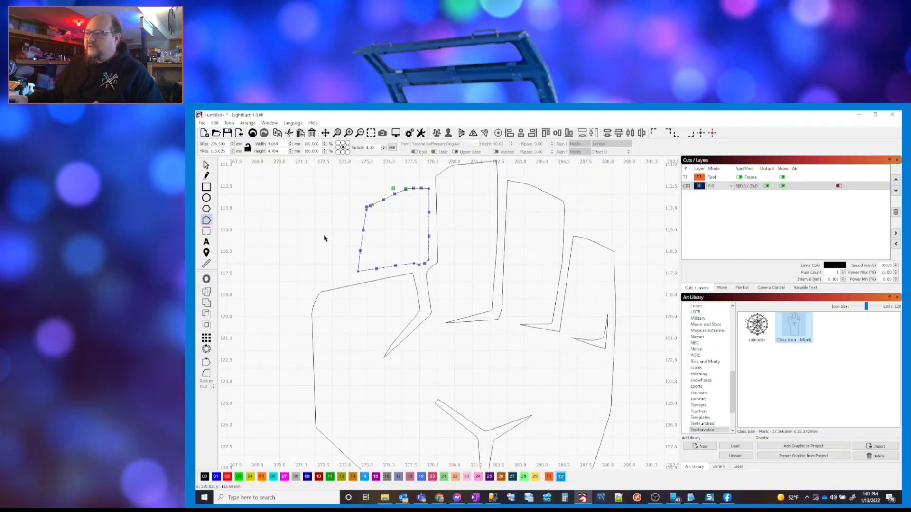
scroll(402, 210, up, 5)
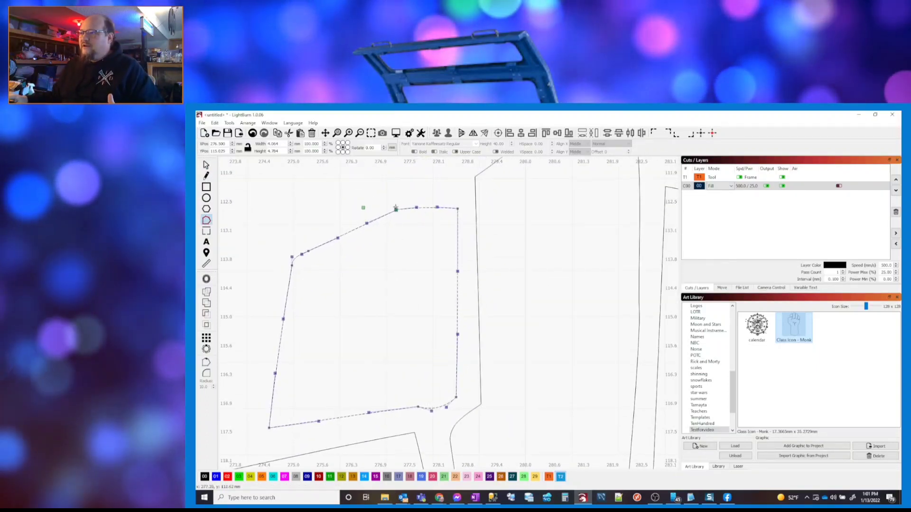
mouse_move(396, 209)
mouse_down()
mouse_move(400, 198)
mouse_move(396, 210)
mouse_up()
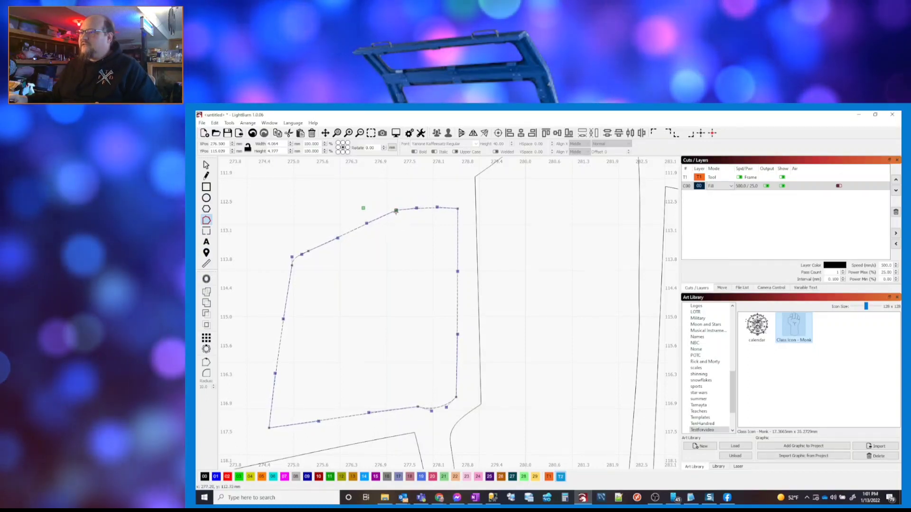
scroll(390, 284, down, 5)
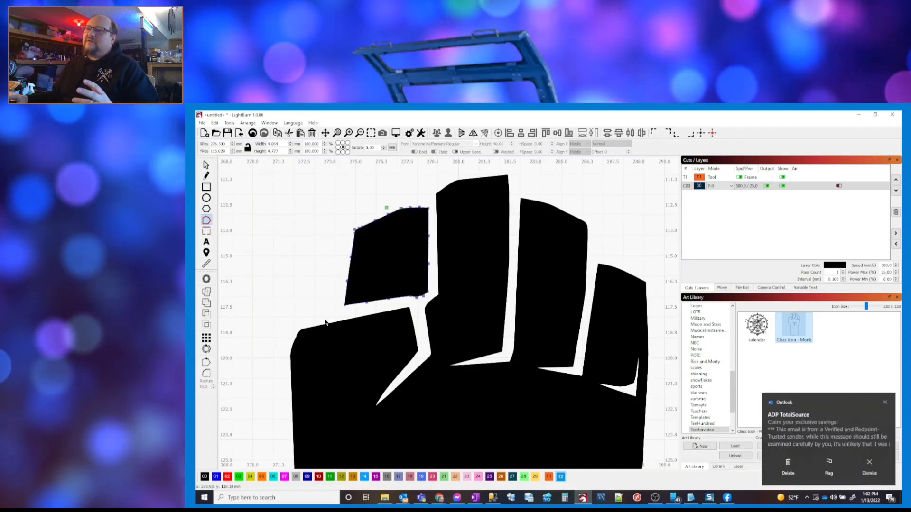
Compare the right fist's repaired finger in filled and wireframe views, ending in filled view
scroll(359, 227, down, 7)
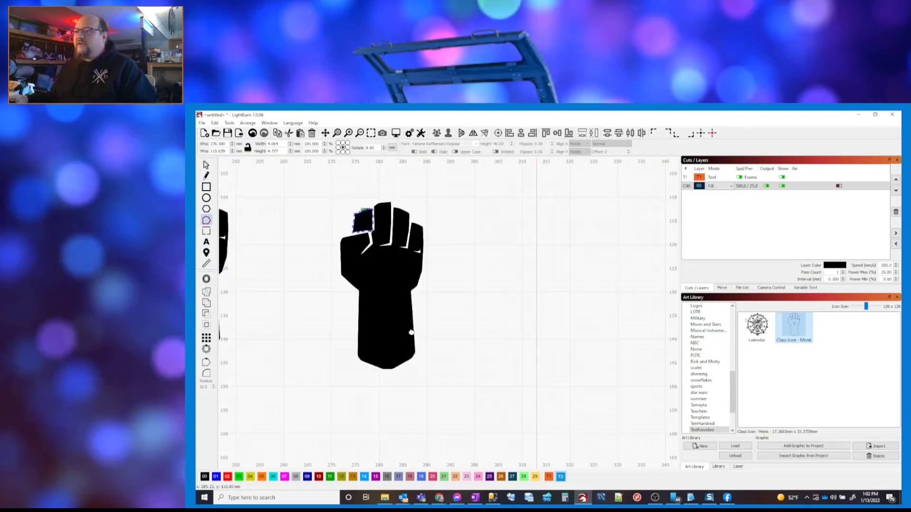
scroll(382, 252, up, 5)
scroll(383, 252, up, 4)
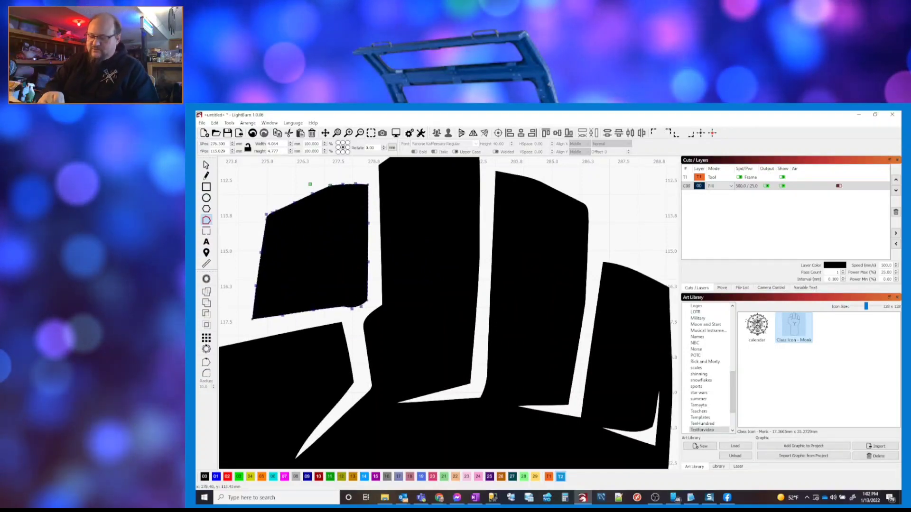
key(alt+shift+w)
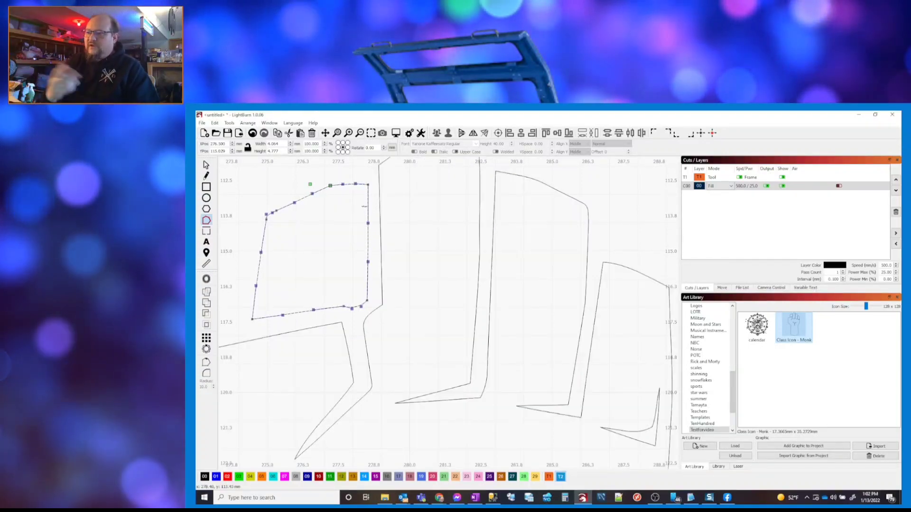
key(alt+shift+w)
key(alt+shift+w)
key(alt+shift+w)
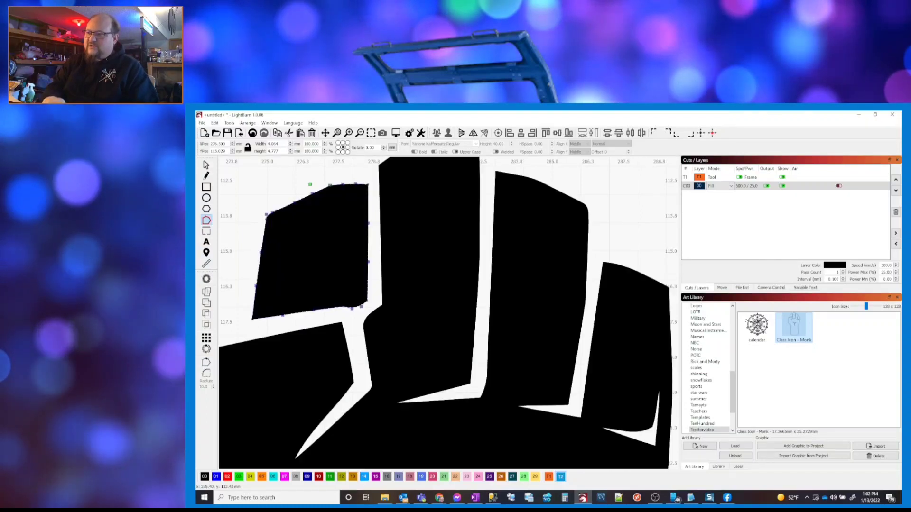
key(alt+shift+w)
scroll(364, 207, down, 6)
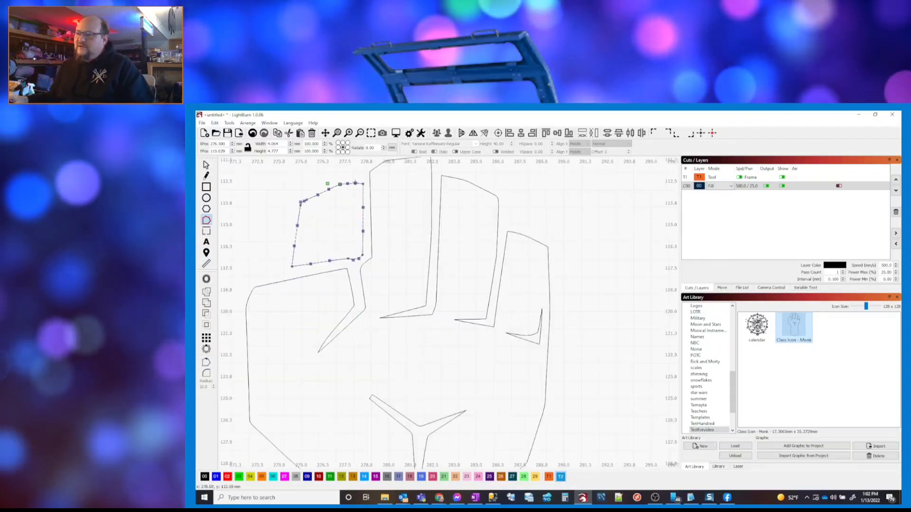
drag(474, 275, 538, 294)
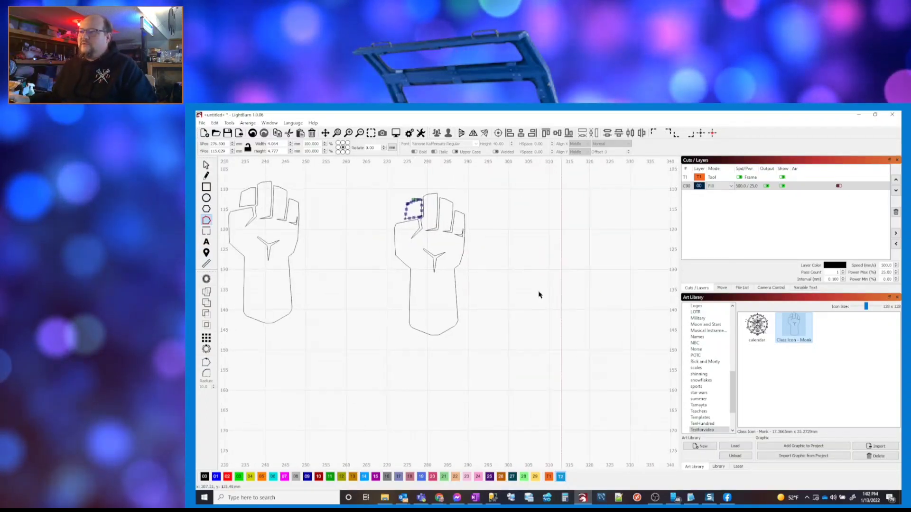
key(alt+shift+w)
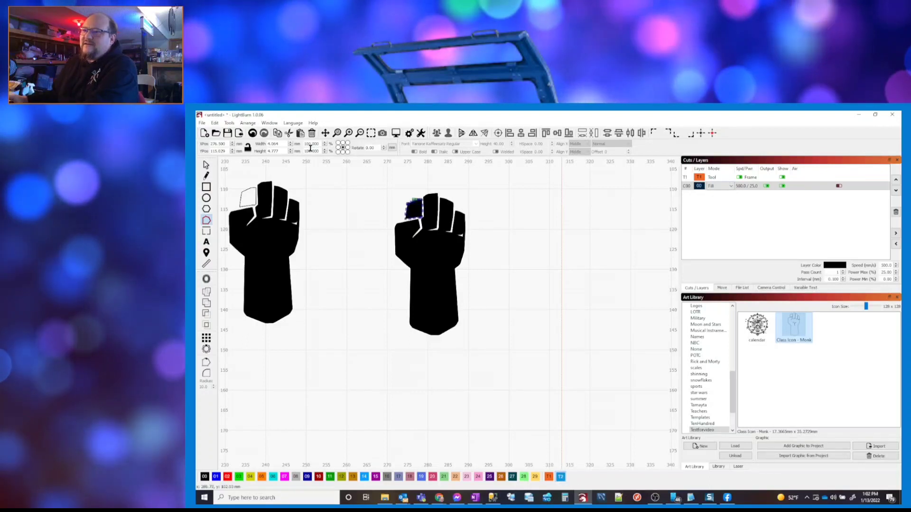
Set the view style to Filled / Coarse and examine the right fist's edges up close
click(243, 123)
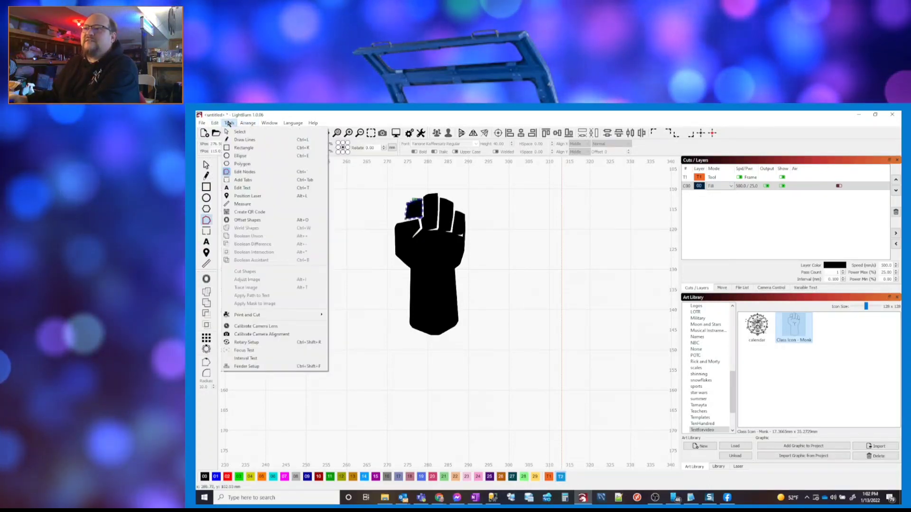
mouse_move(271, 124)
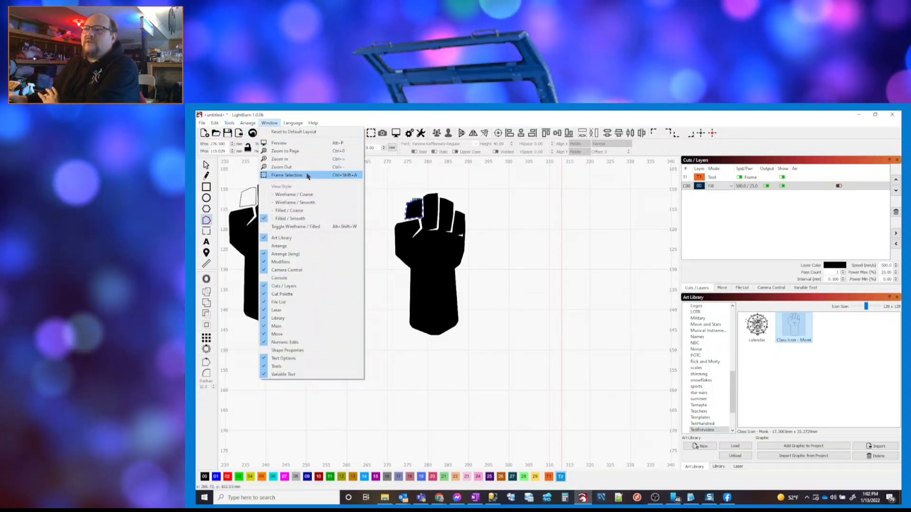
click(310, 211)
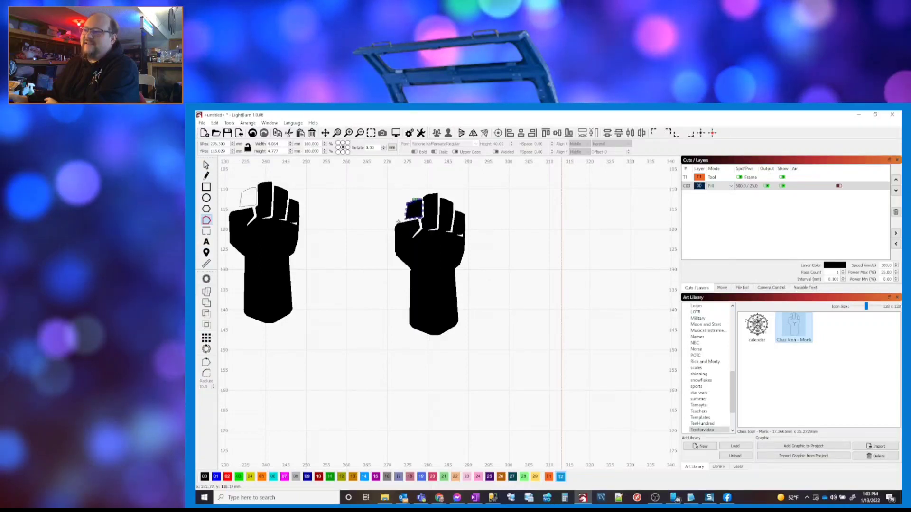
scroll(396, 222, up, 10)
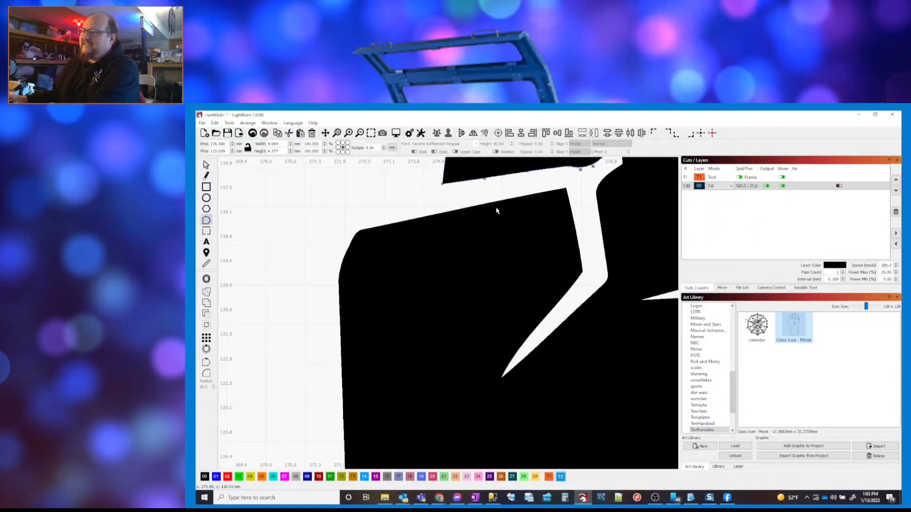
scroll(558, 202, down, 10)
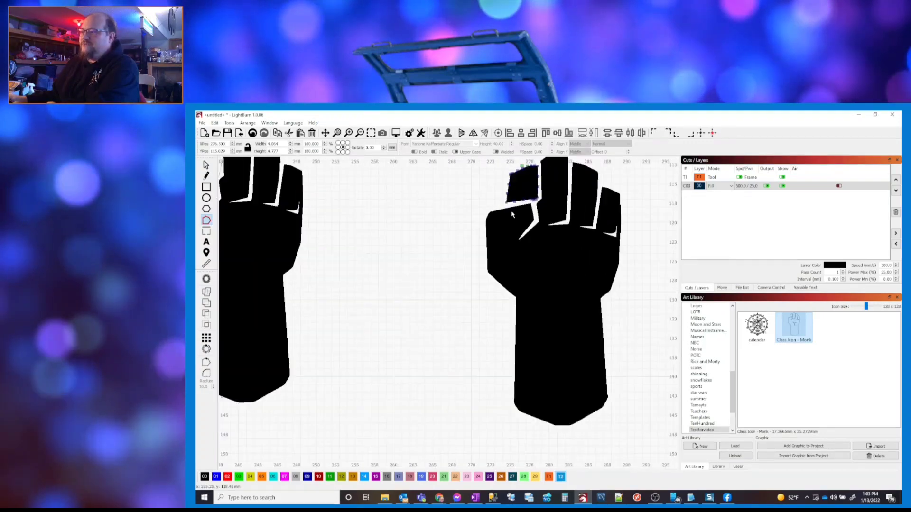
scroll(513, 215, down, 5)
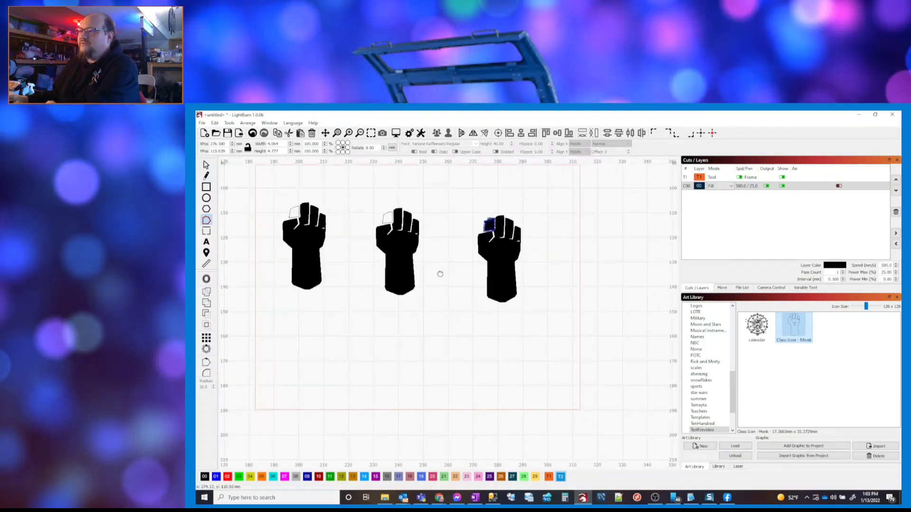
scroll(436, 276, up, 5)
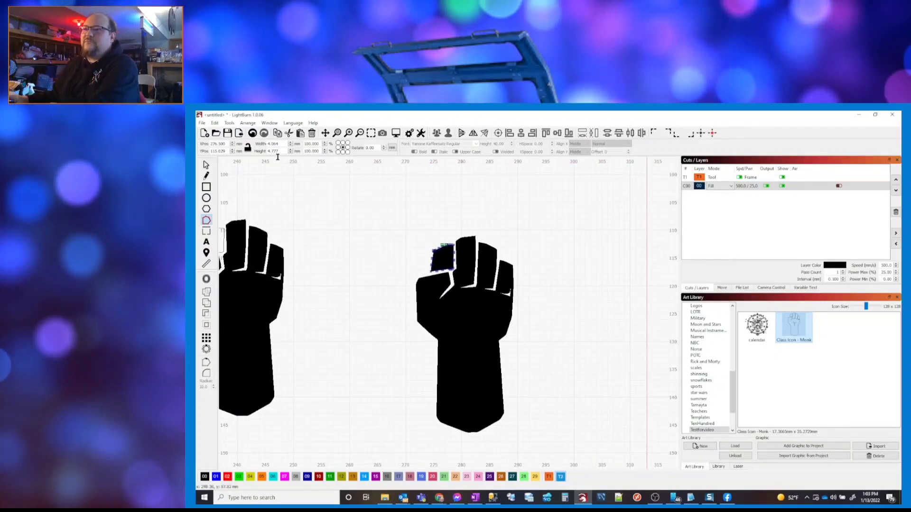
Set the view style to Filled / Smooth and examine the same edges of the right fist for comparison
click(229, 123)
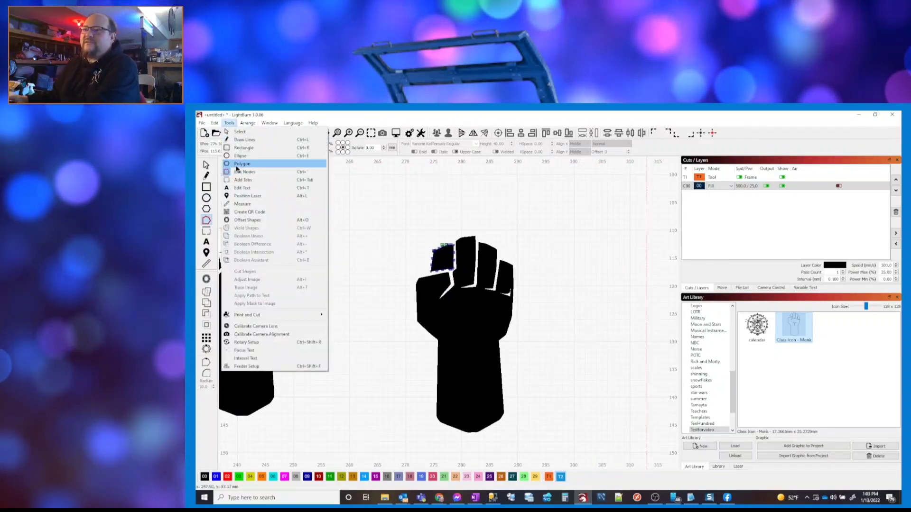
mouse_move(269, 123)
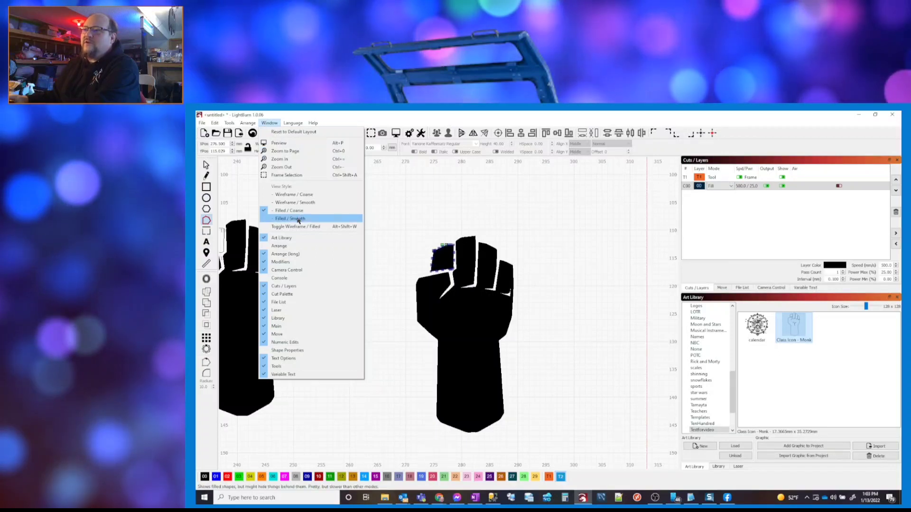
click(298, 219)
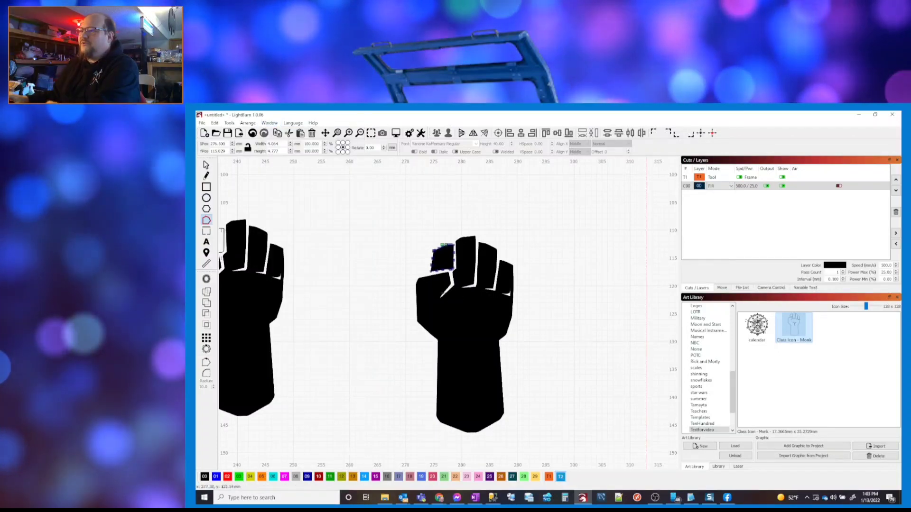
scroll(436, 290, up, 5)
scroll(395, 269, up, 5)
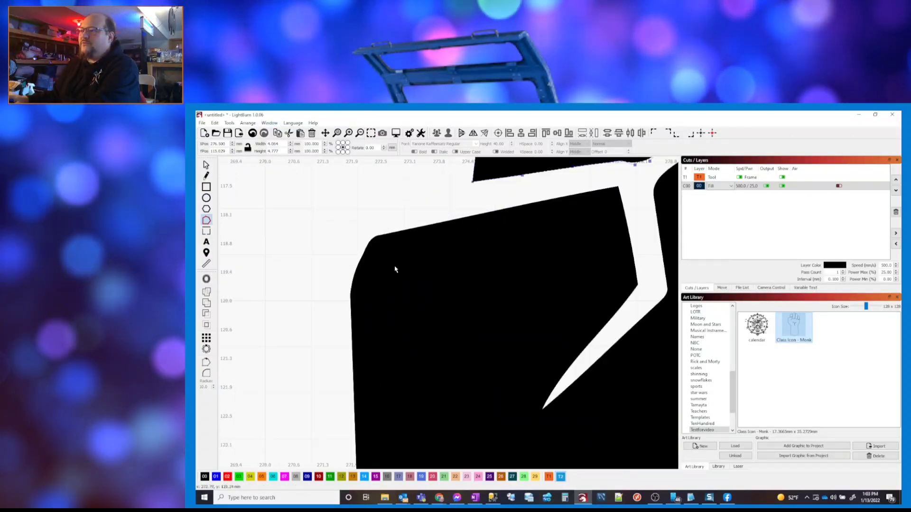
scroll(394, 257, down, 4)
scroll(394, 257, down, 5)
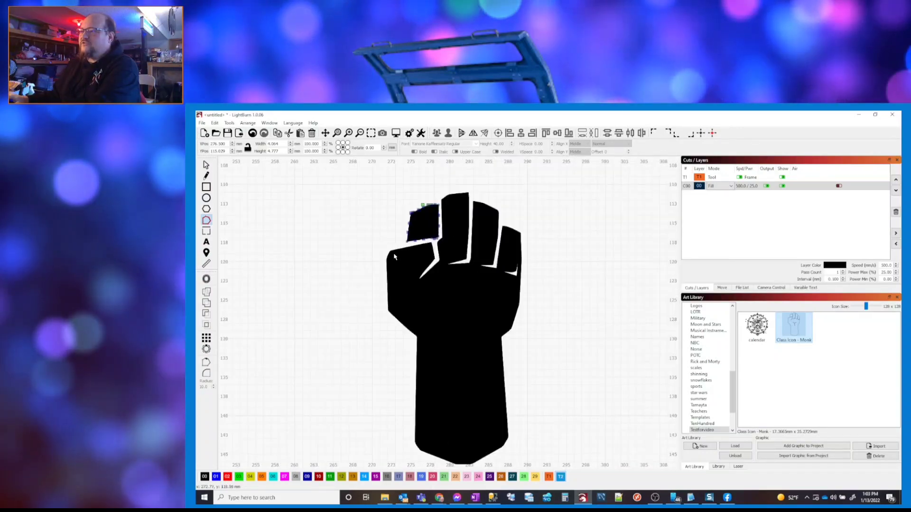
scroll(391, 253, down, 2)
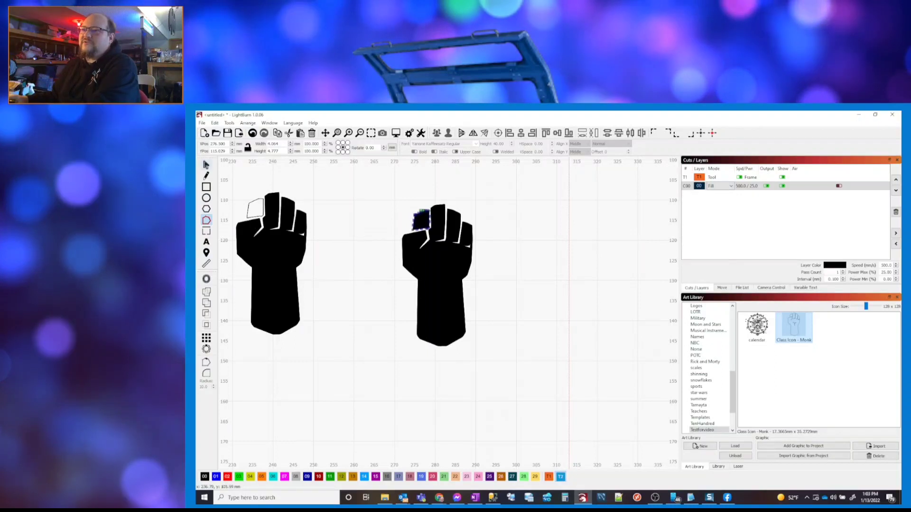
Deselect the finger outline and set the view style to Wireframe / Coarse
click(370, 193)
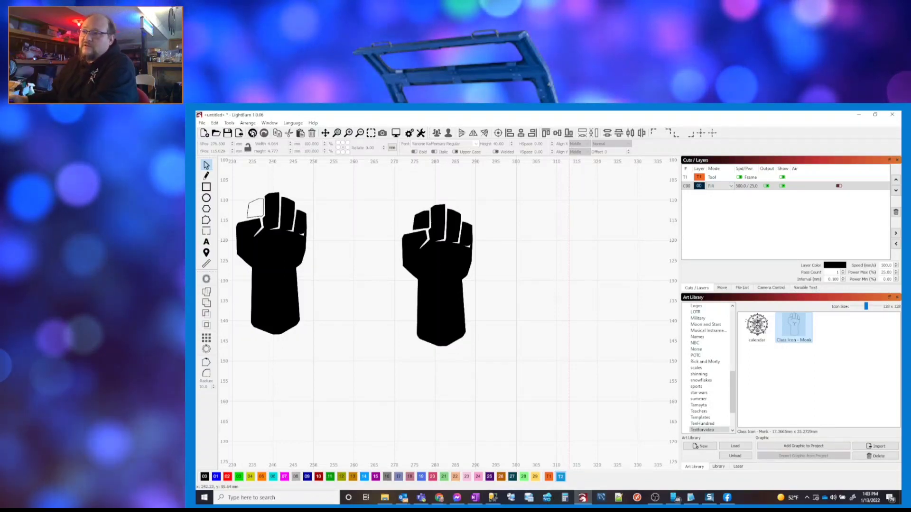
click(268, 122)
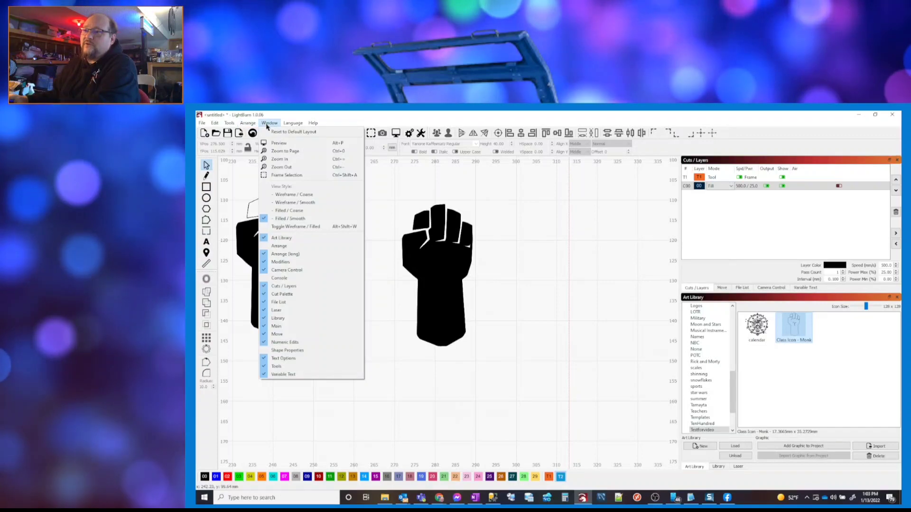
click(302, 196)
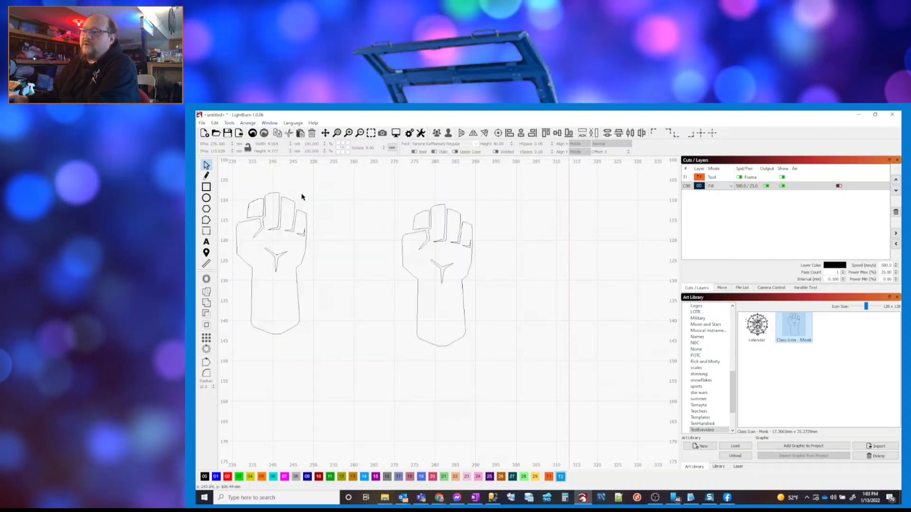
Set the view style to Wireframe / Smooth and examine the right fist's palm and finger outlines up close
click(254, 125)
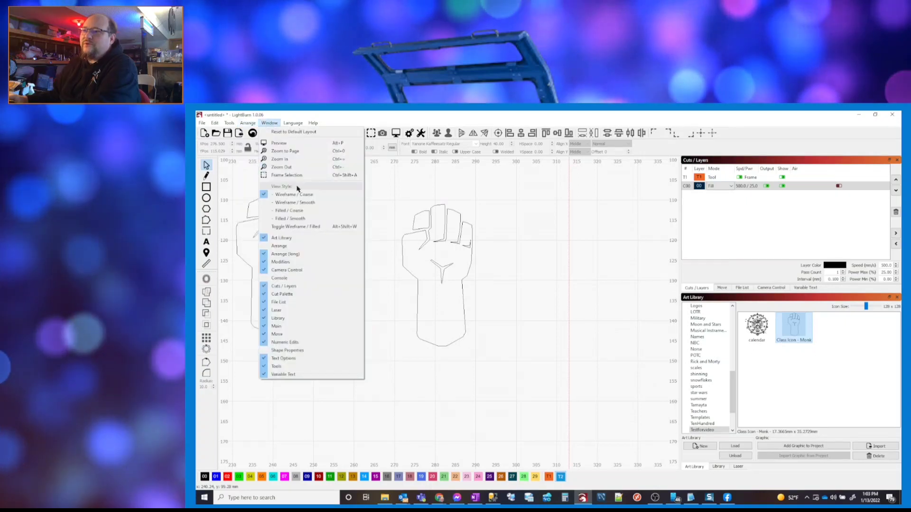
click(299, 203)
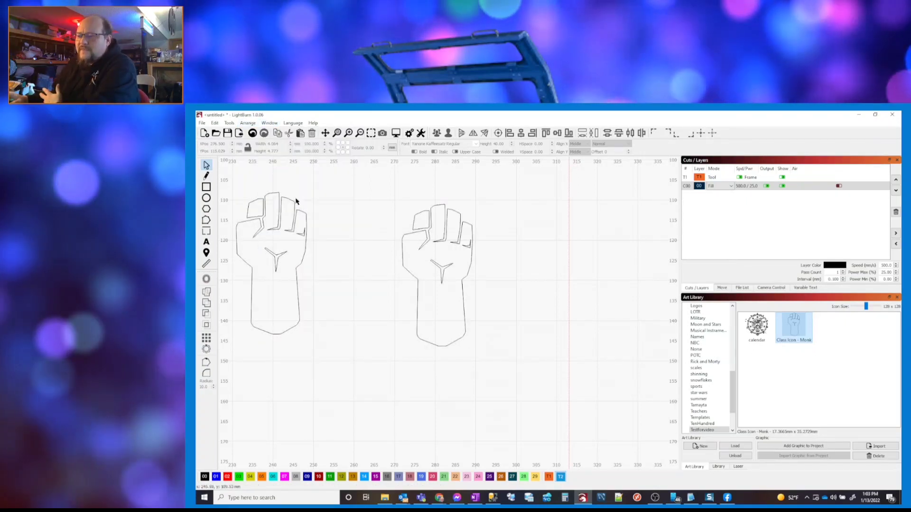
scroll(393, 253, up, 8)
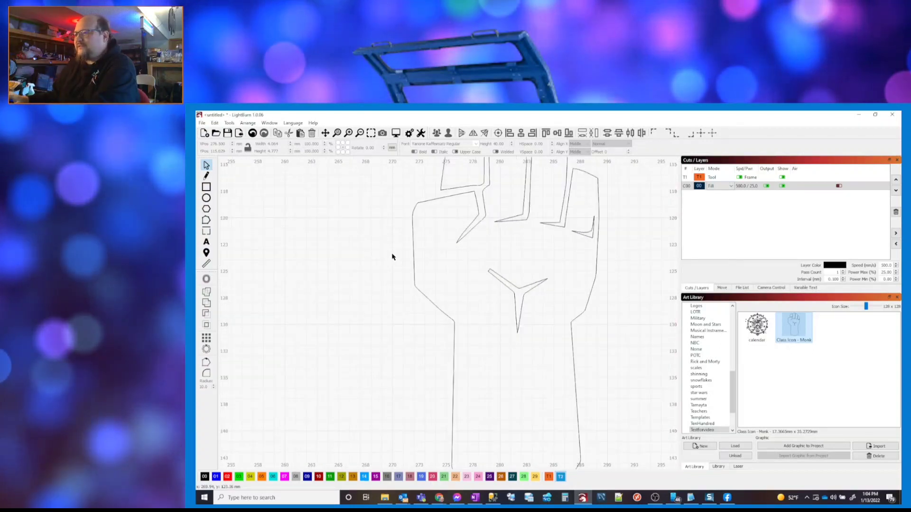
scroll(447, 233, down, 6)
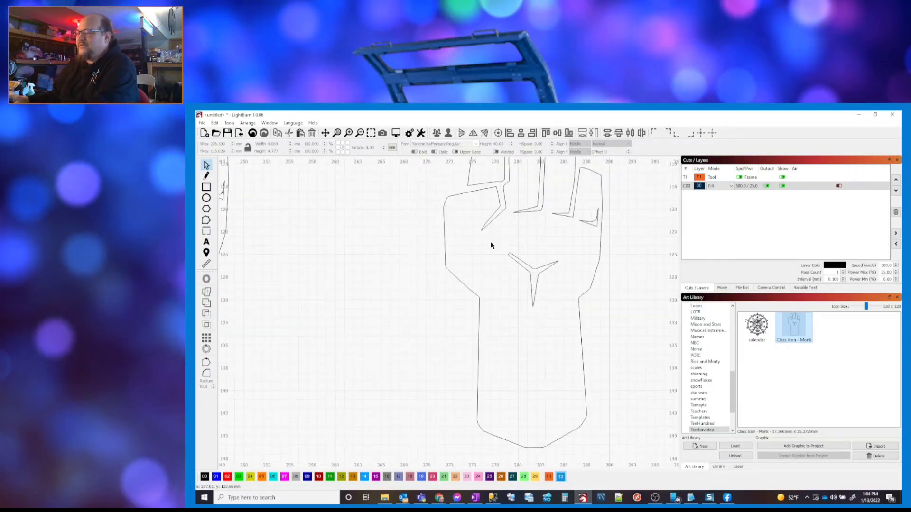
scroll(466, 242, up, 4)
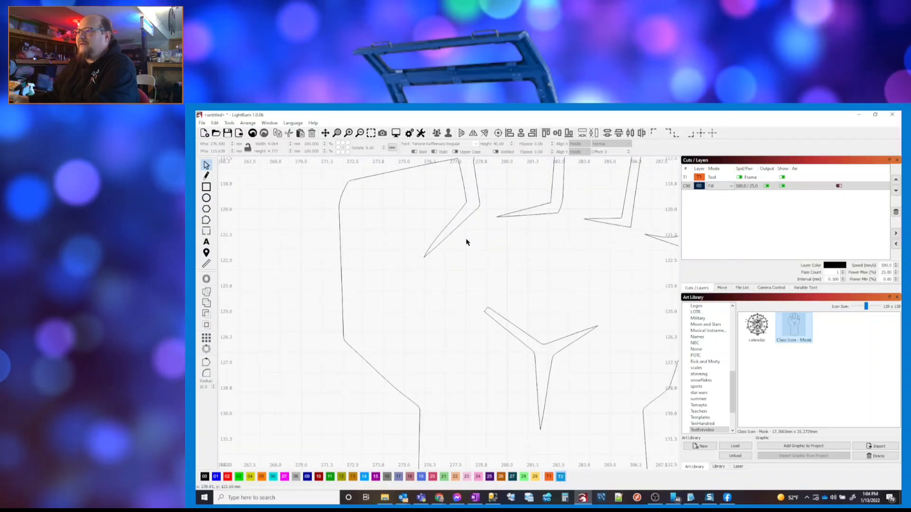
scroll(466, 237, down, 3)
scroll(466, 234, down, 3)
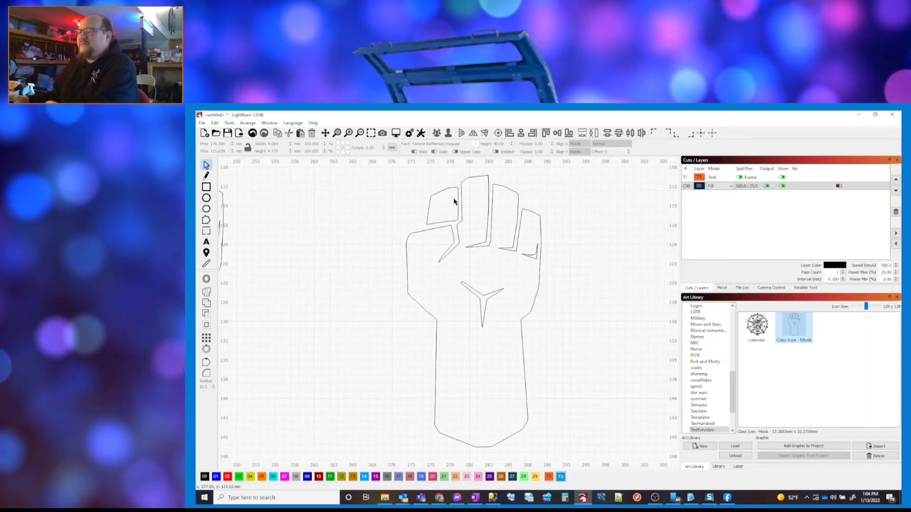
scroll(452, 203, up, 6)
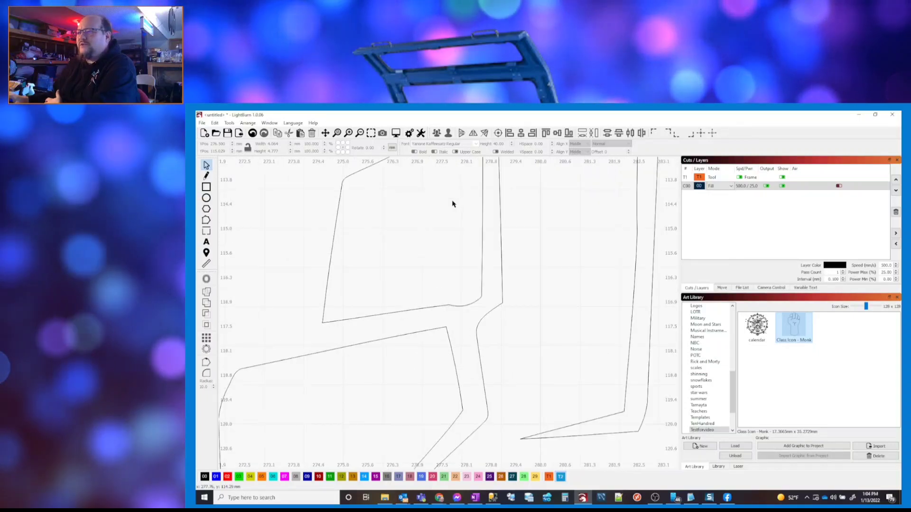
click(269, 123)
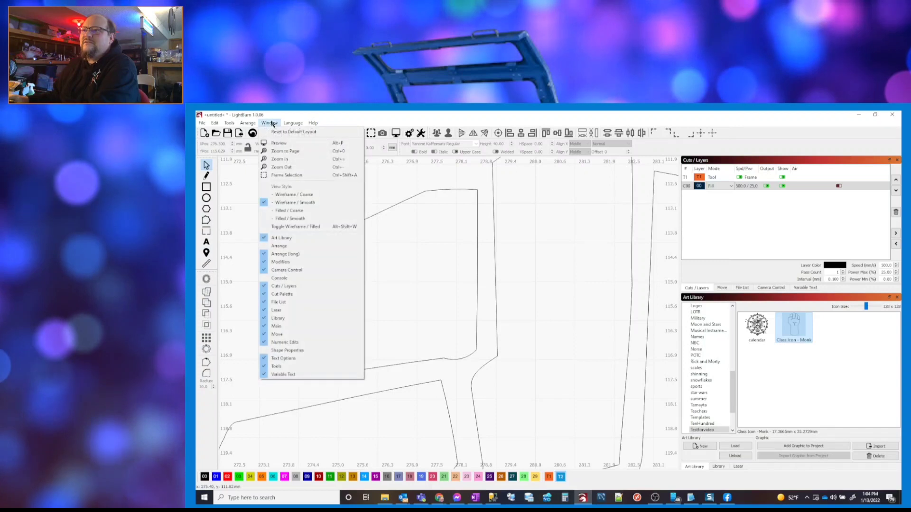
click(301, 202)
scroll(441, 225, down, 3)
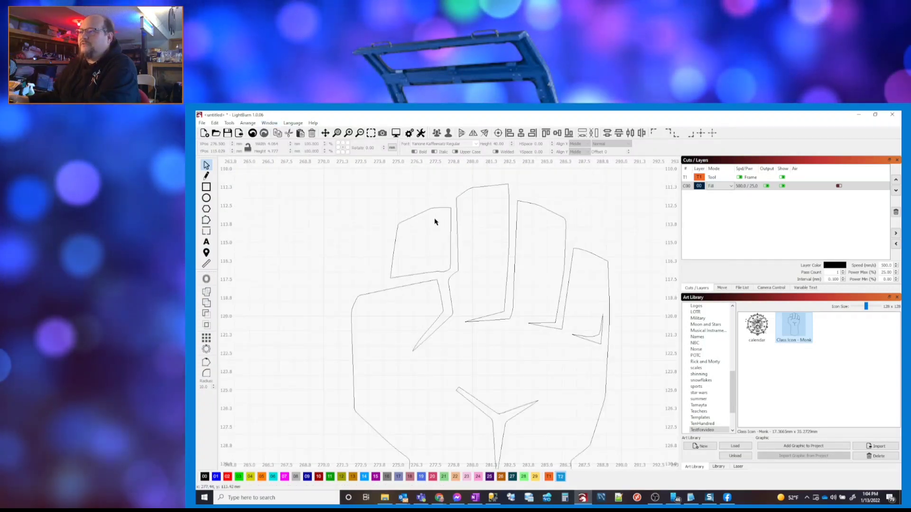
scroll(437, 223, up, 4)
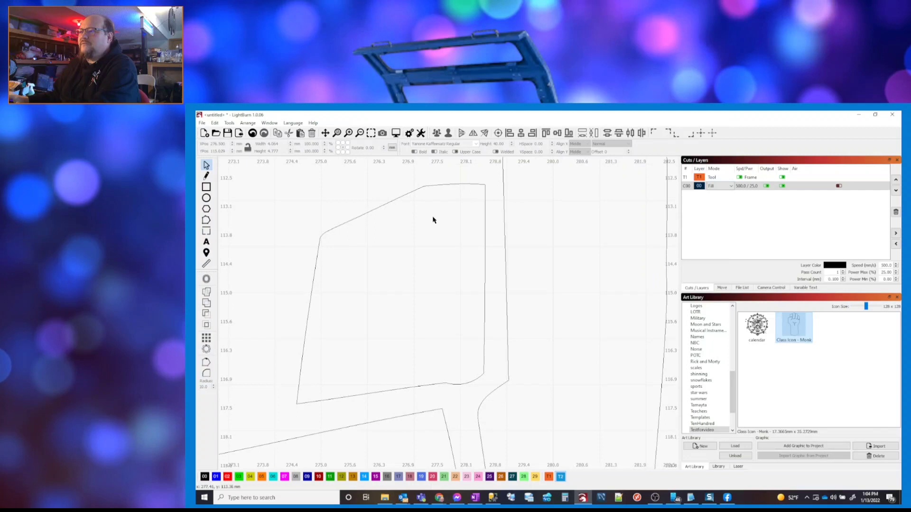
Show the nodes of the right fist's repaired finger outline, clear the selection and toggle back to filled view
click(421, 187)
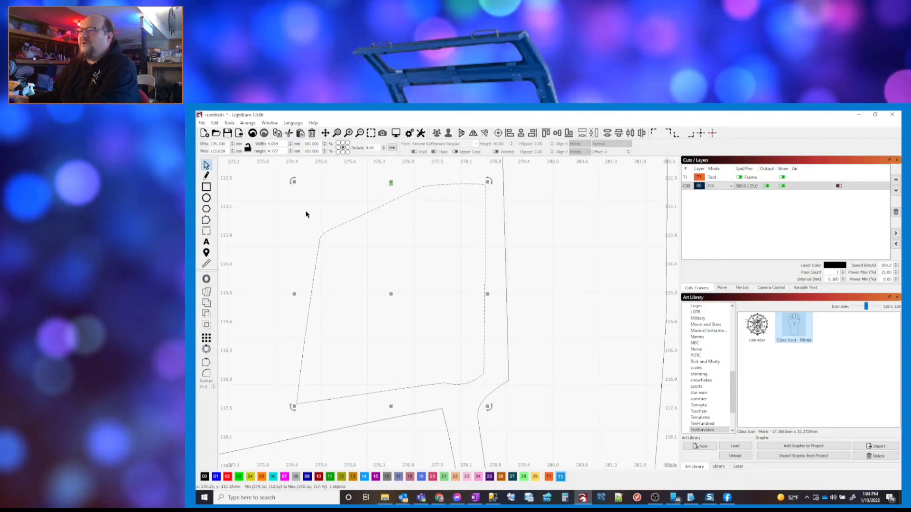
click(206, 220)
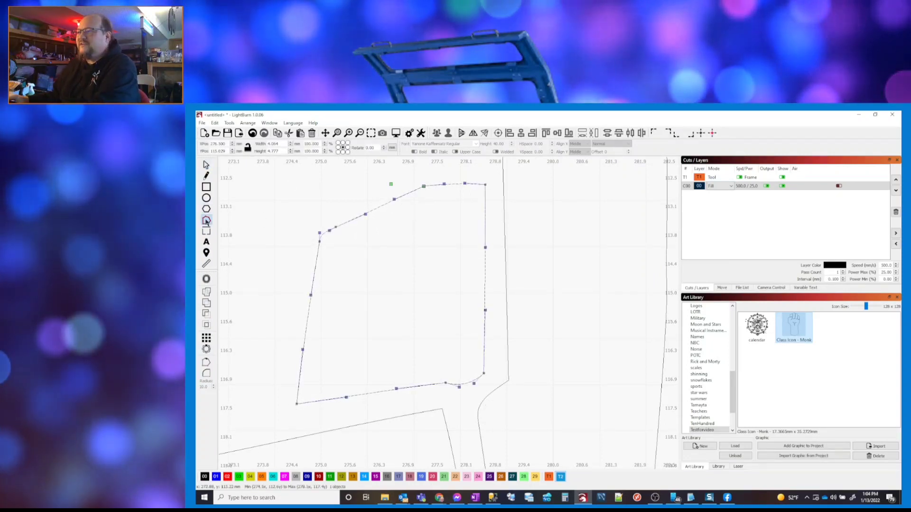
click(206, 166)
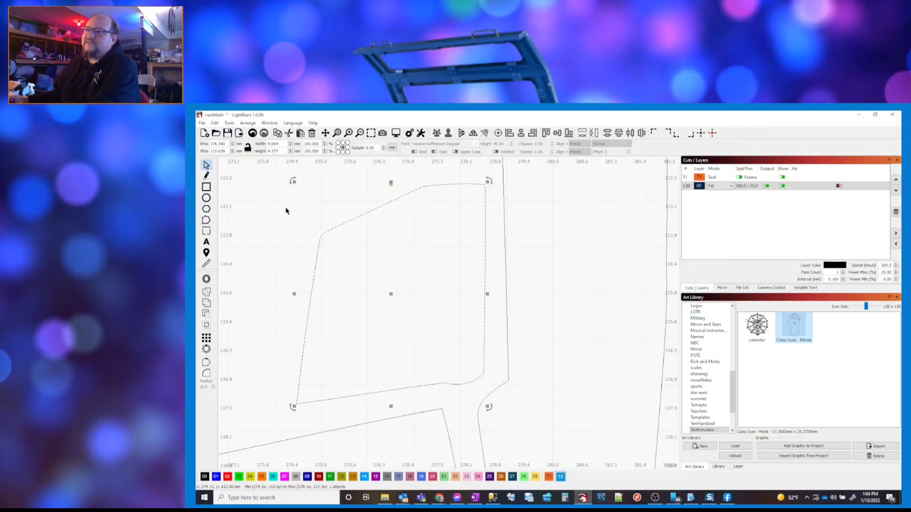
click(267, 212)
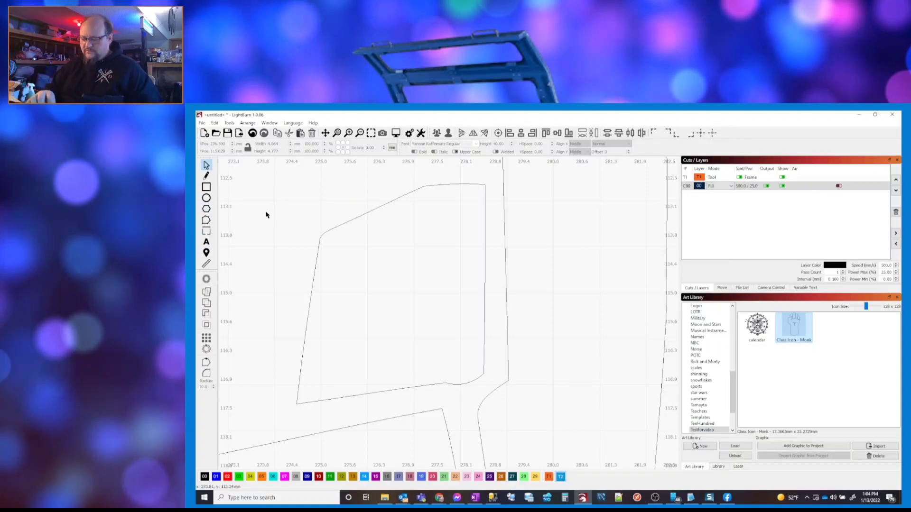
key(alt+space)
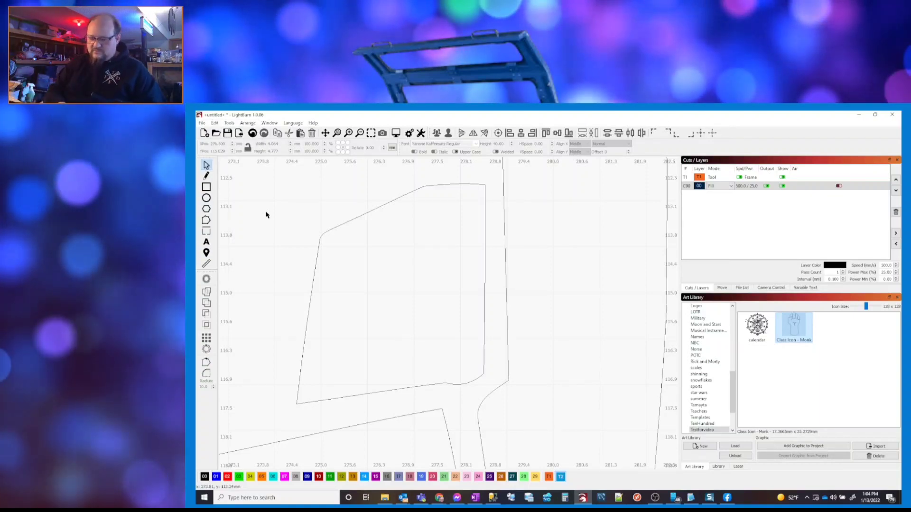
key(alt+shift+w)
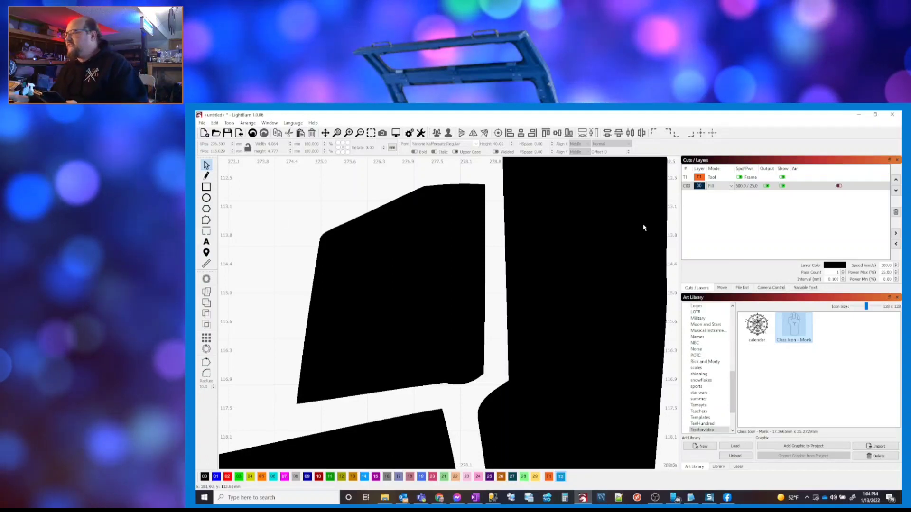
Try the Fill+Line and Offset Fill modes on black layer 00, ending on Fill
click(731, 186)
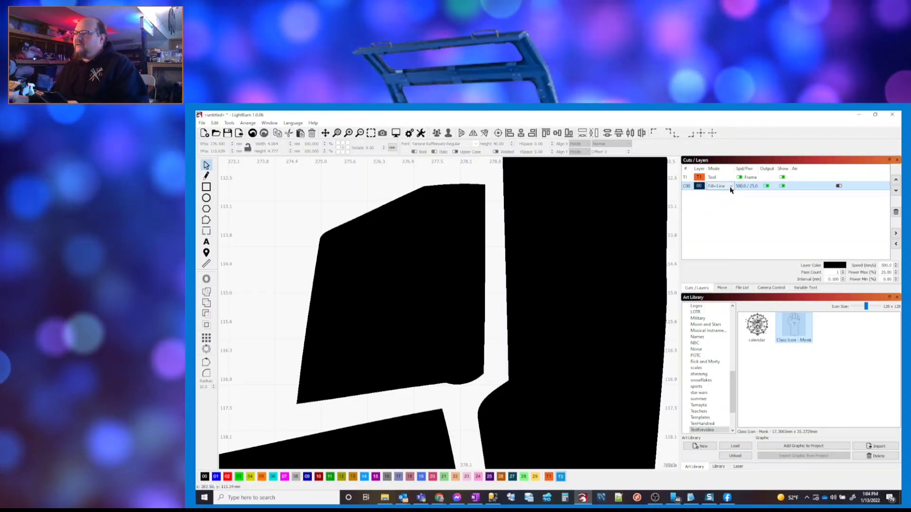
click(731, 188)
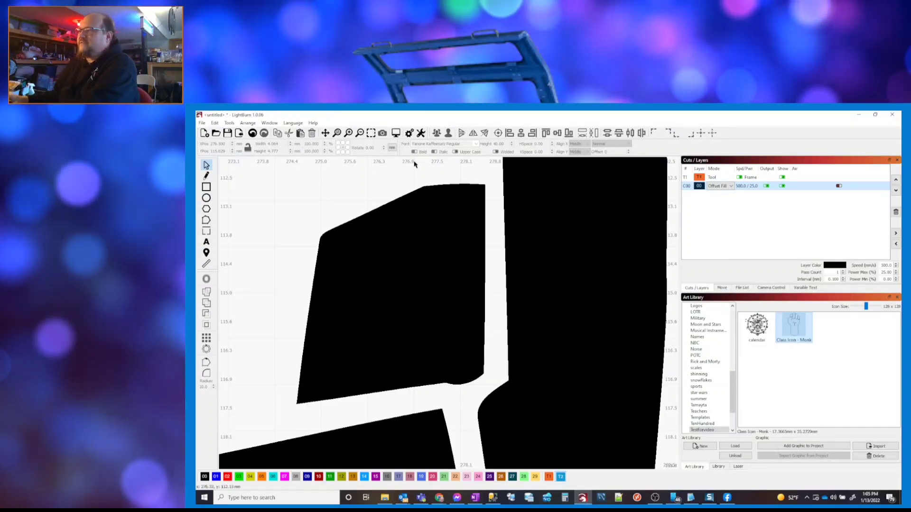
click(730, 186)
click(714, 198)
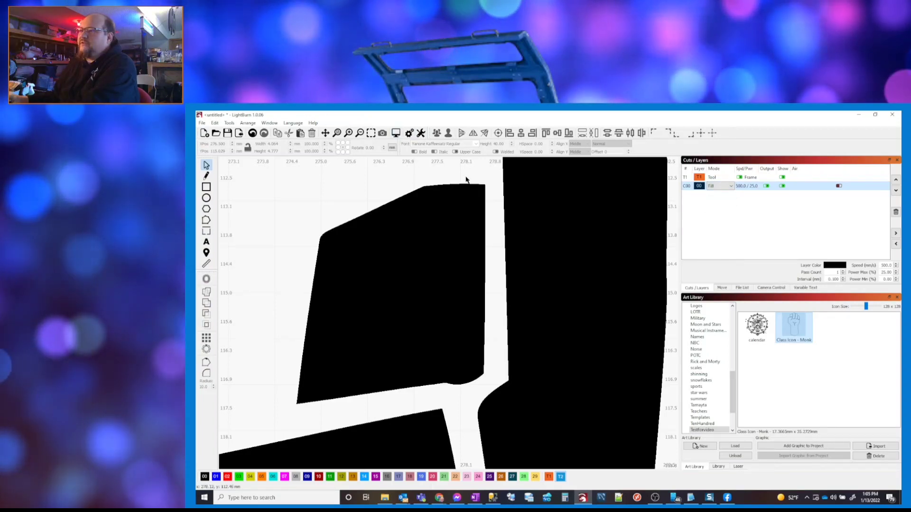
Select the right fist's separate small finger and preview its Fill scan lines
click(442, 205)
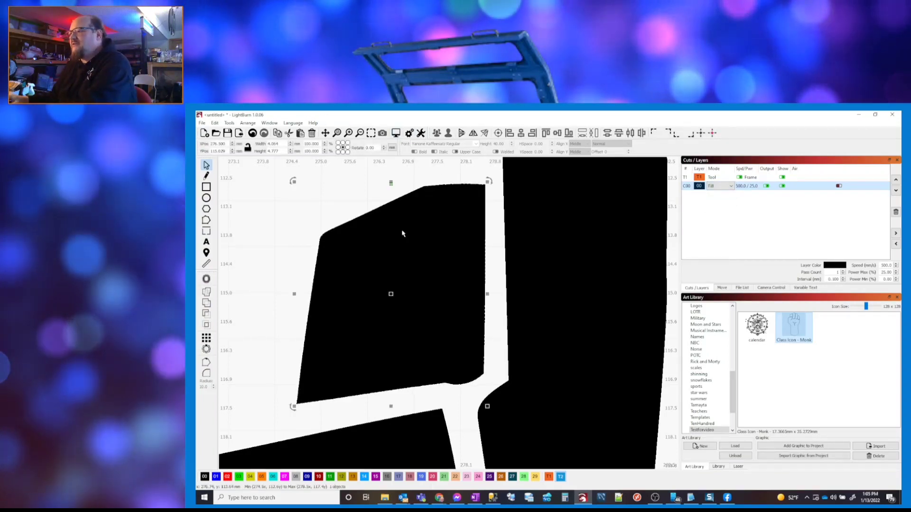
click(396, 134)
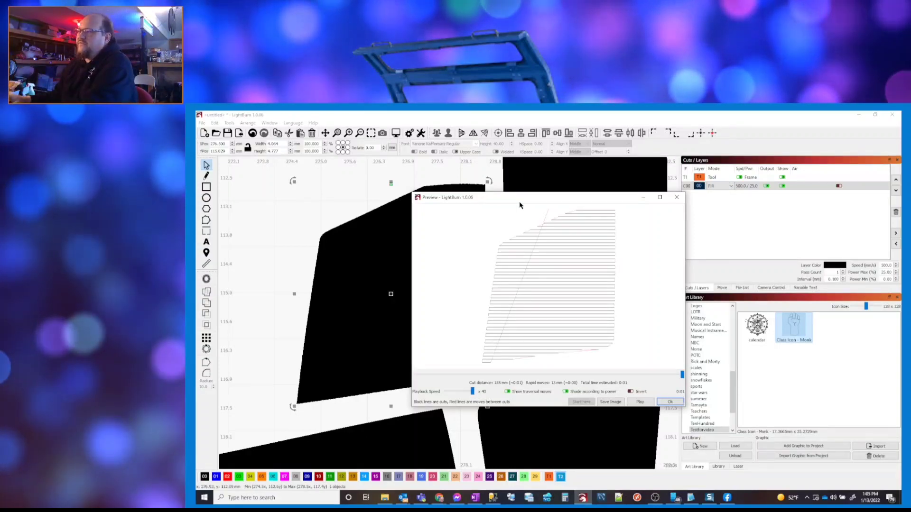
click(677, 407)
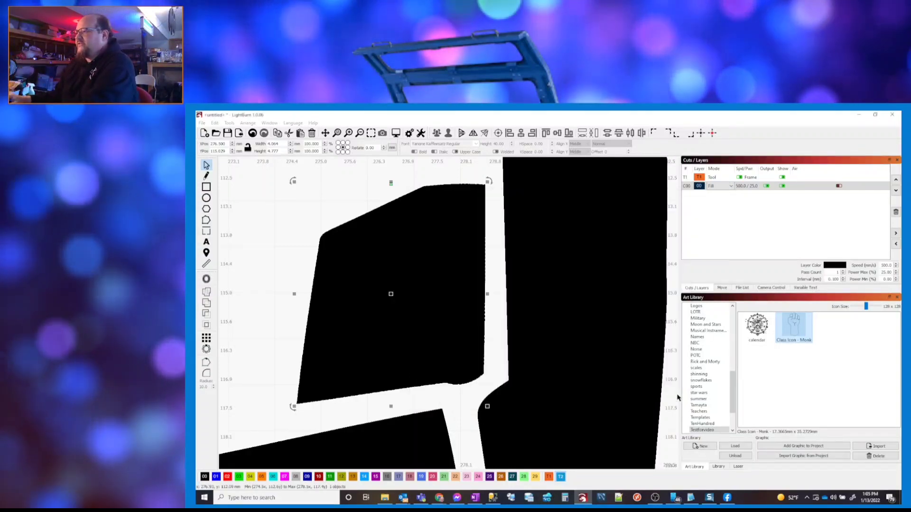
Set black layer 00 to Fill+Line and preview the selected finger's toolpath
click(722, 186)
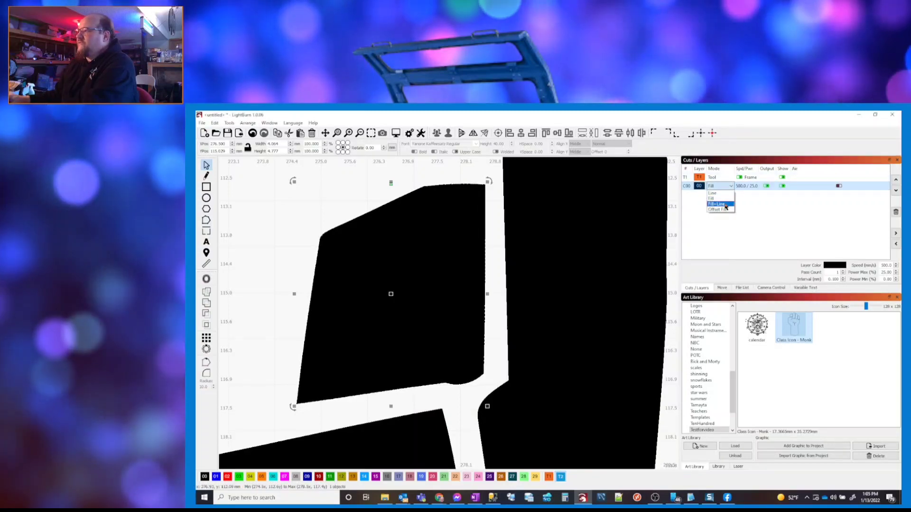
click(724, 205)
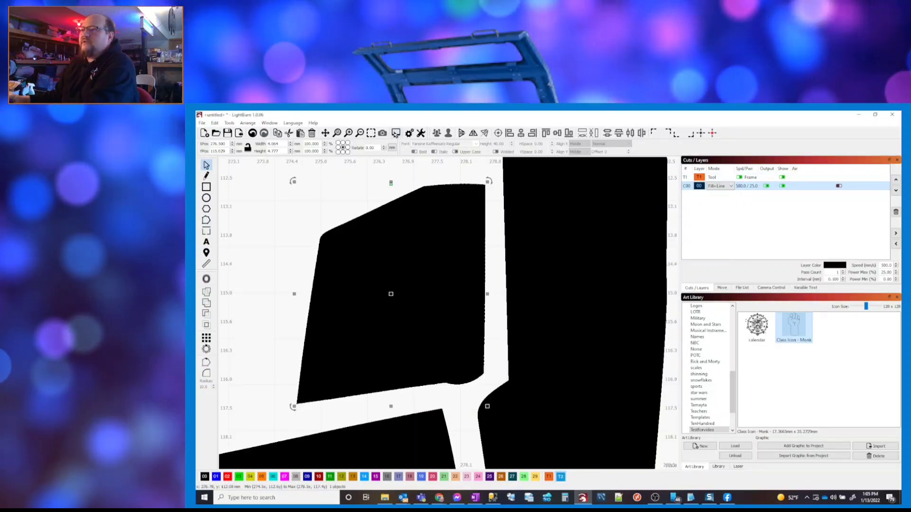
click(395, 133)
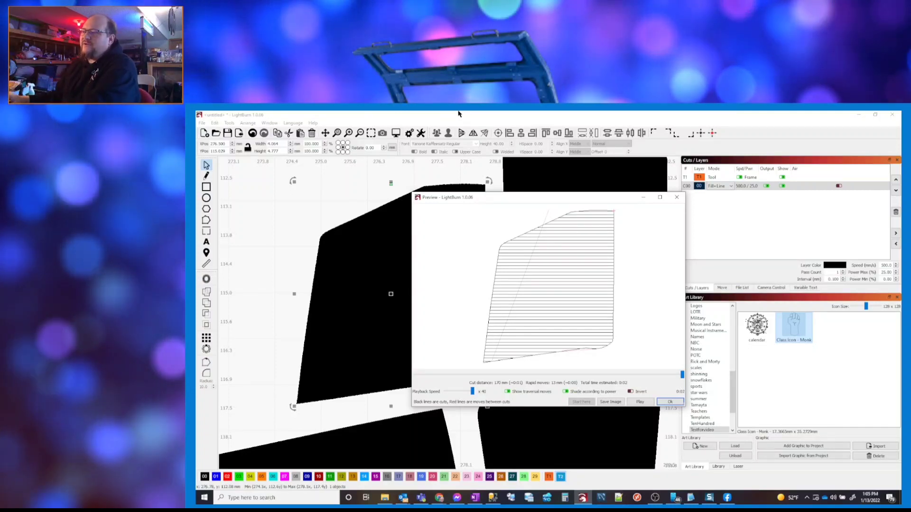
drag(557, 198, 560, 159)
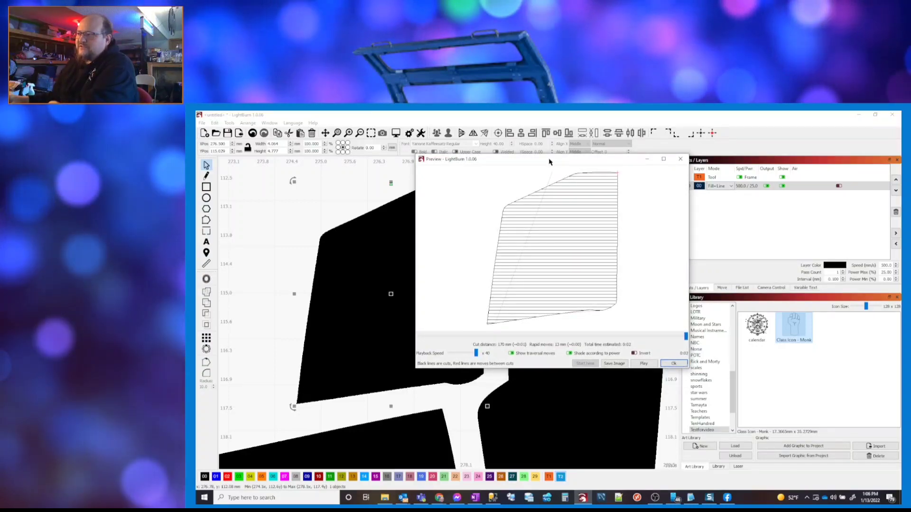
drag(549, 162, 509, 158)
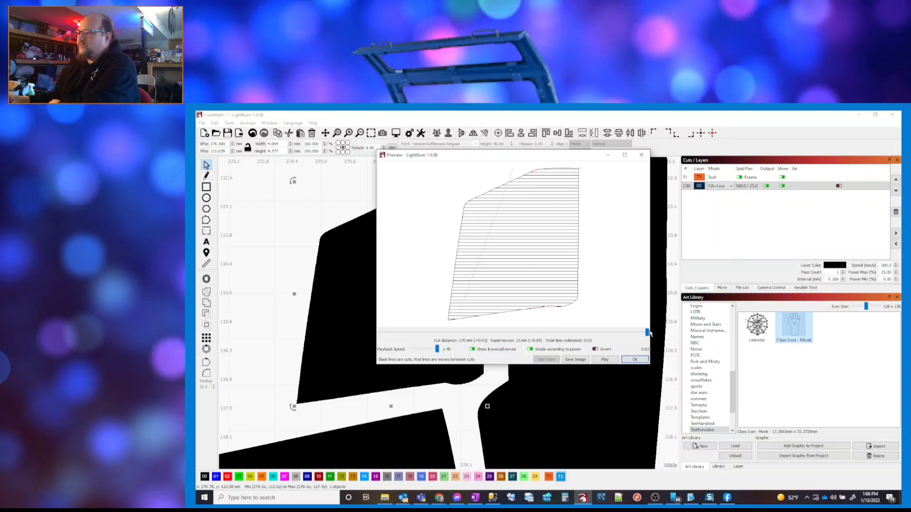
click(631, 361)
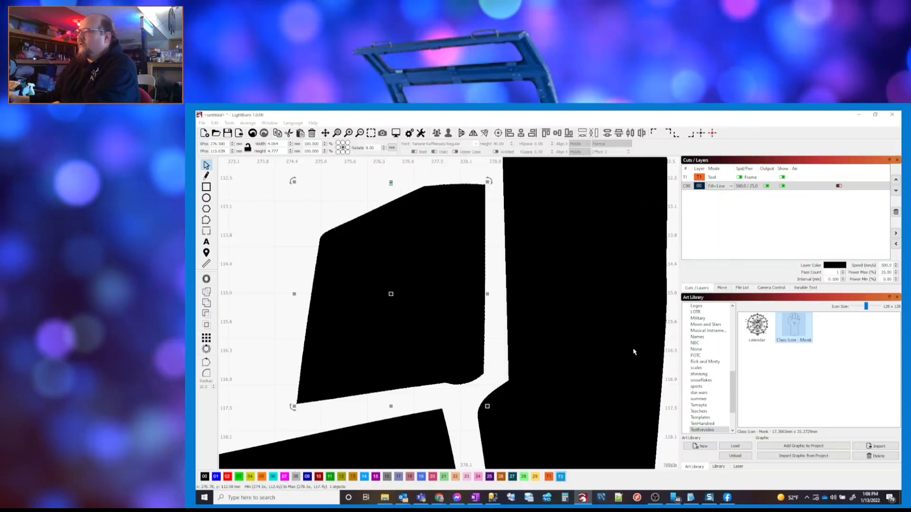
Switch layer 00 to Offset Fill and preview the selected finger's toolpath
click(721, 187)
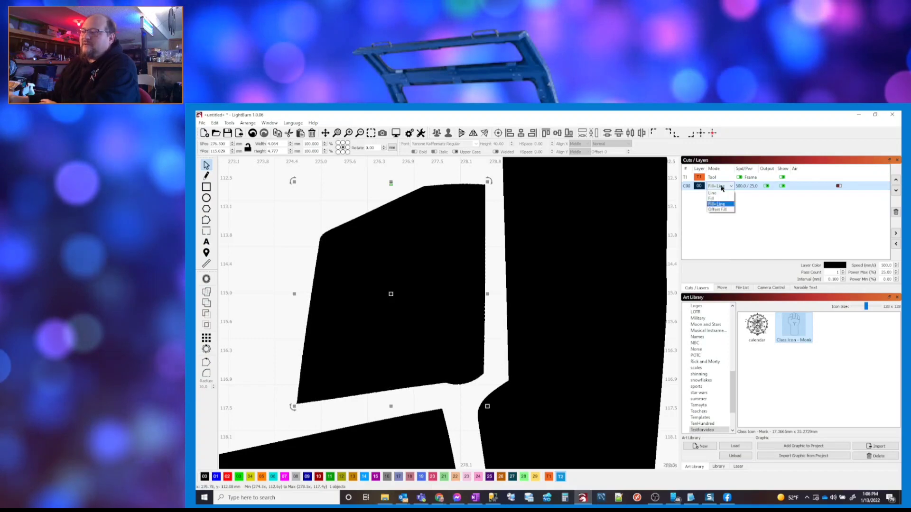
click(722, 210)
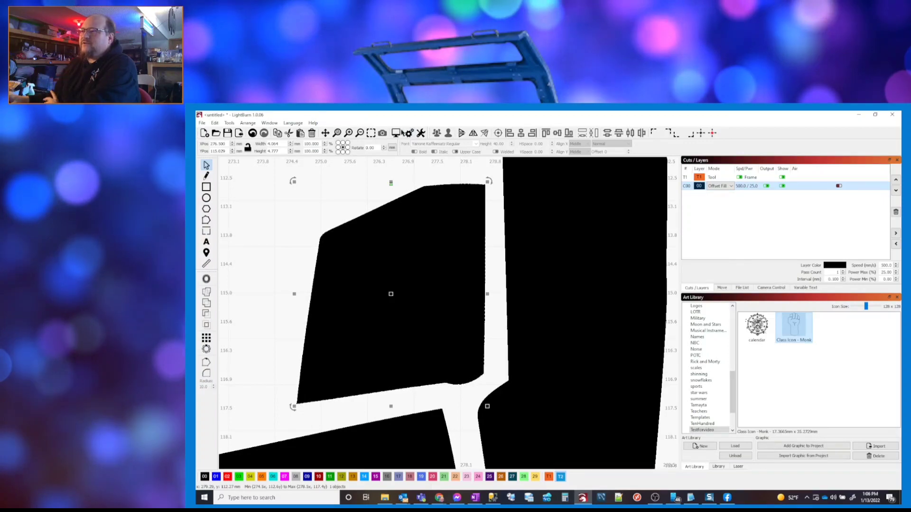
click(400, 133)
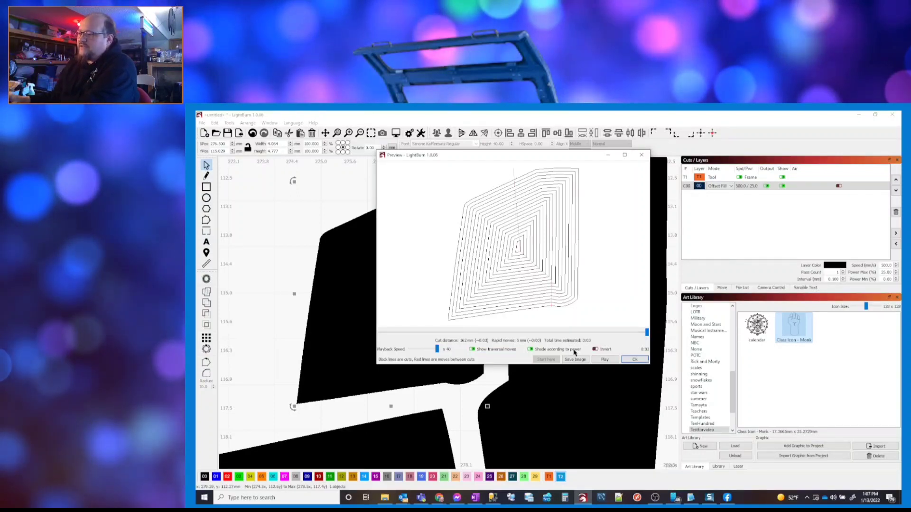
click(635, 360)
Return layer 00 to Fill and preview the finger again for comparison
click(719, 186)
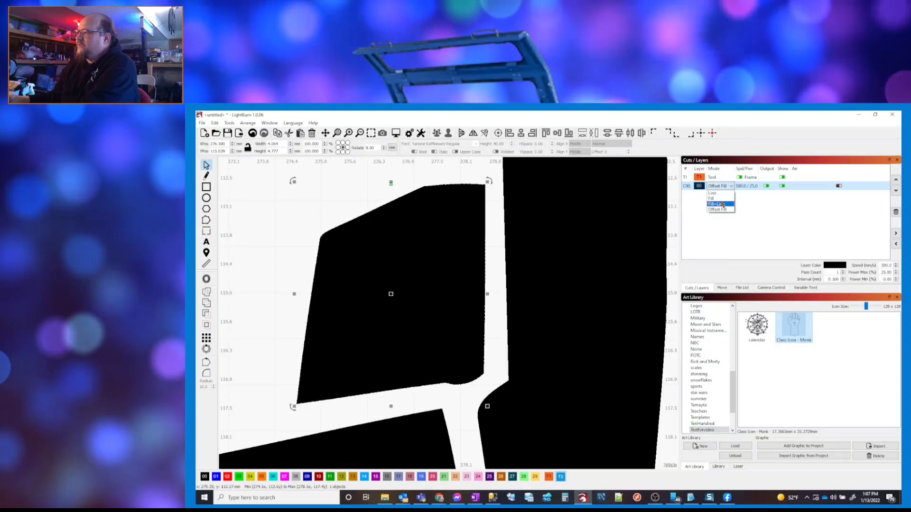
click(722, 199)
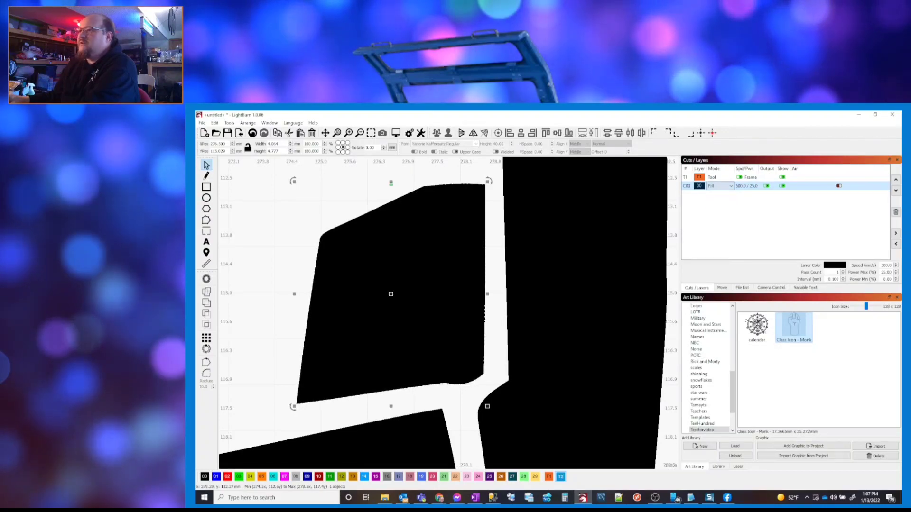
click(395, 134)
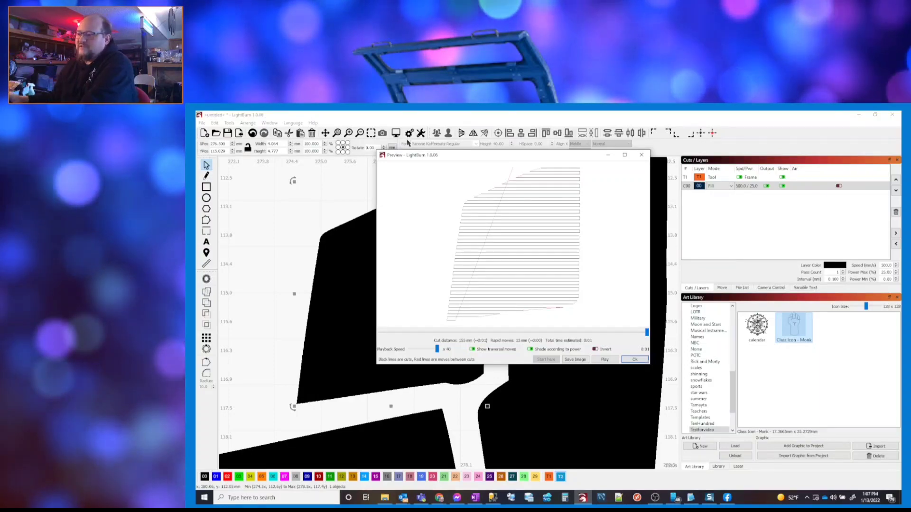
click(635, 360)
Select the entire right fist, set layer 00 to Offset Fill and preview it, continuing with open shapes skipped
scroll(526, 306, down, 5)
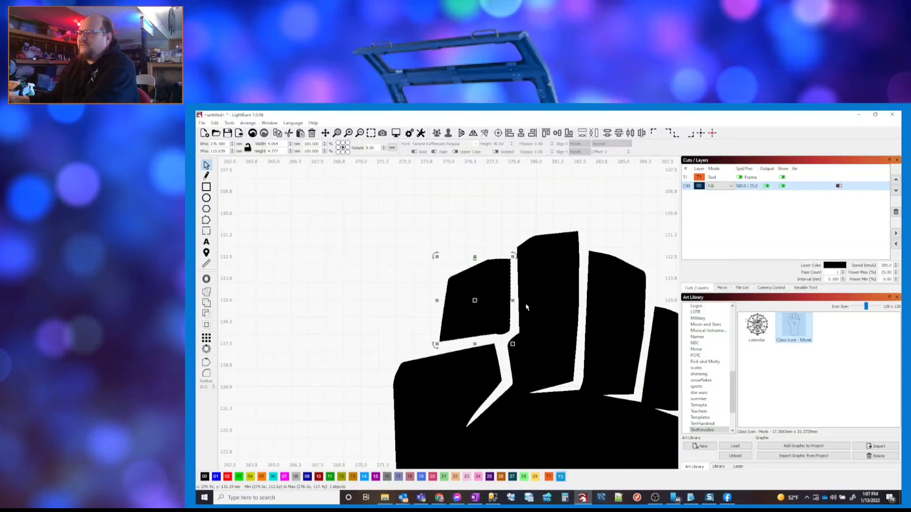
drag(531, 311, 521, 267)
click(436, 220)
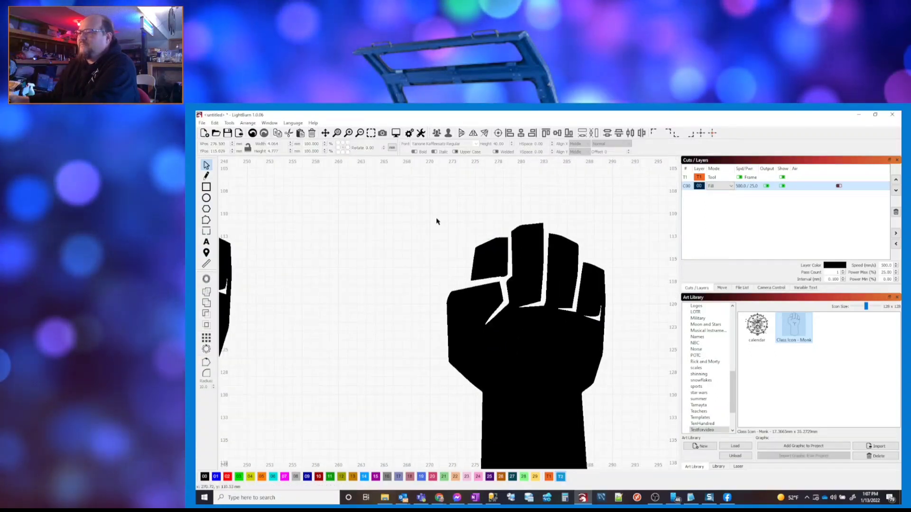
scroll(437, 221, down, 3)
drag(437, 220, 586, 439)
click(724, 187)
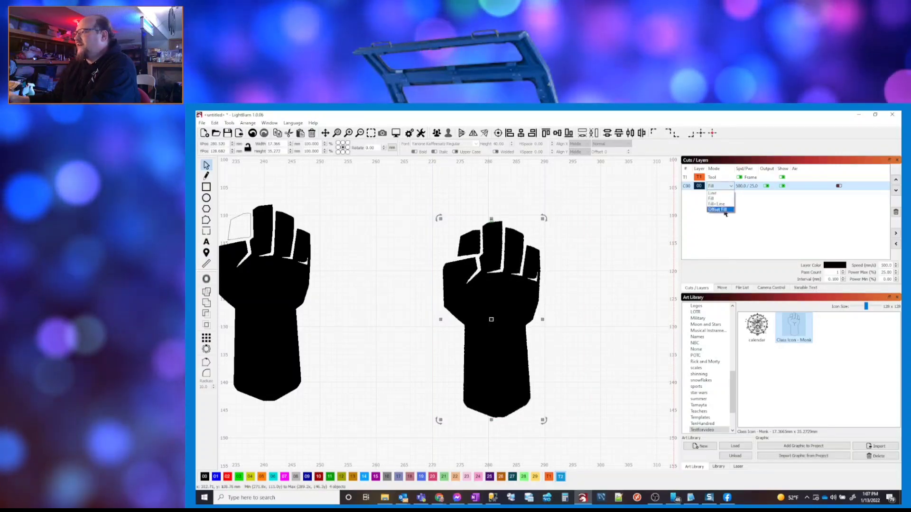
click(725, 211)
click(396, 133)
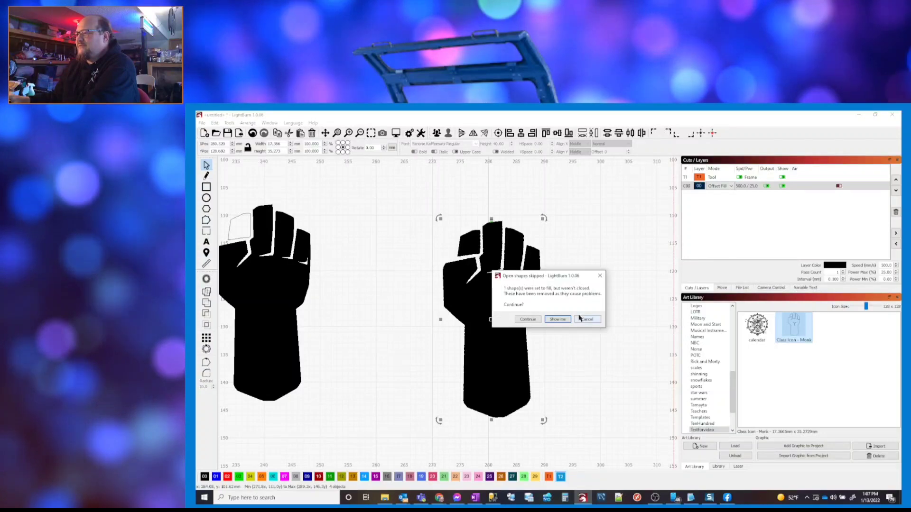
click(529, 319)
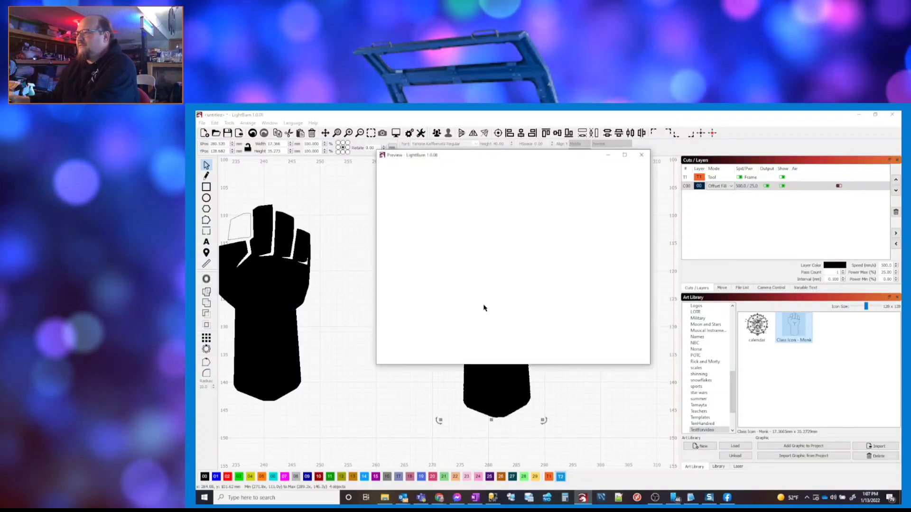
Examine the offset-fill lines across the fist's wrist, palm and fingers up close in the preview, and close it
scroll(512, 285, up, 5)
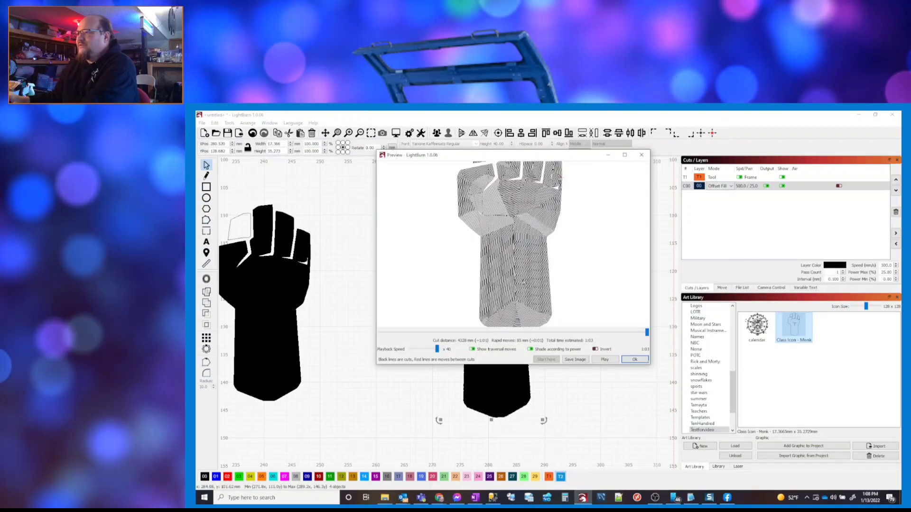
scroll(505, 258, up, 3)
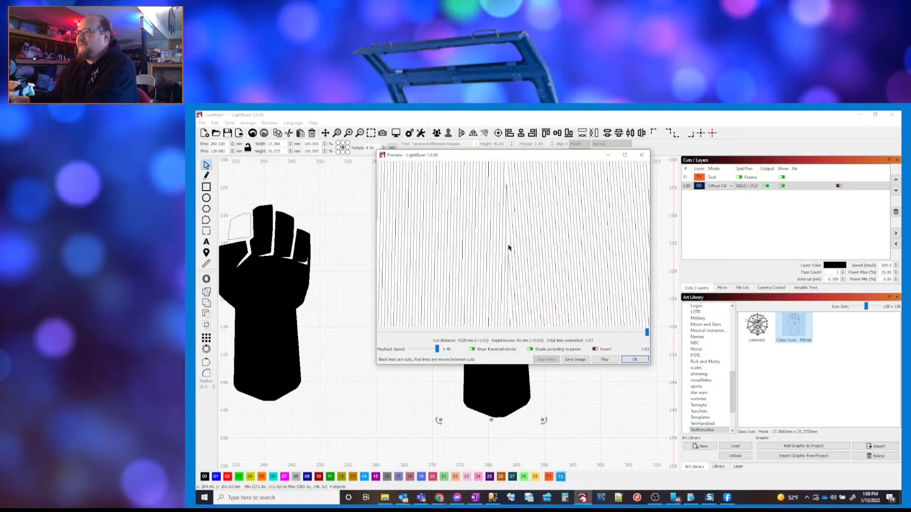
scroll(510, 244, down, 2)
drag(513, 208, 518, 305)
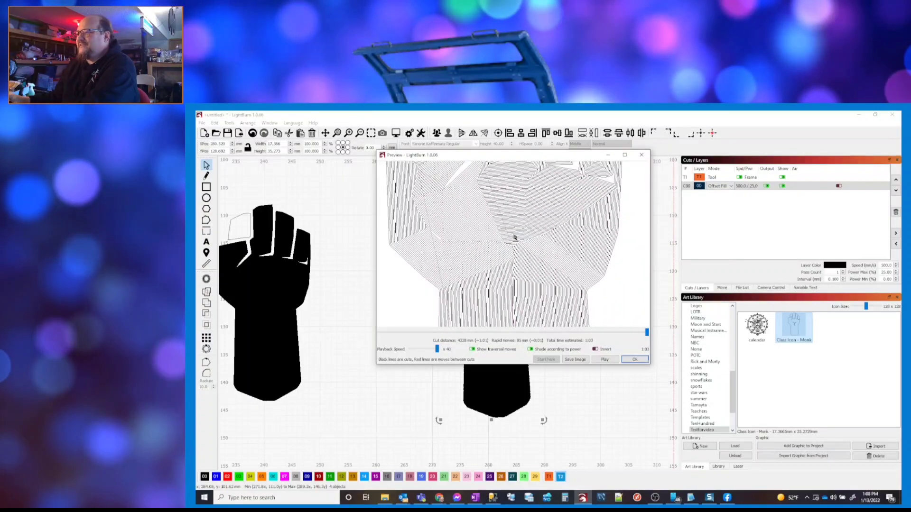
drag(515, 236, 509, 295)
drag(509, 238, 533, 214)
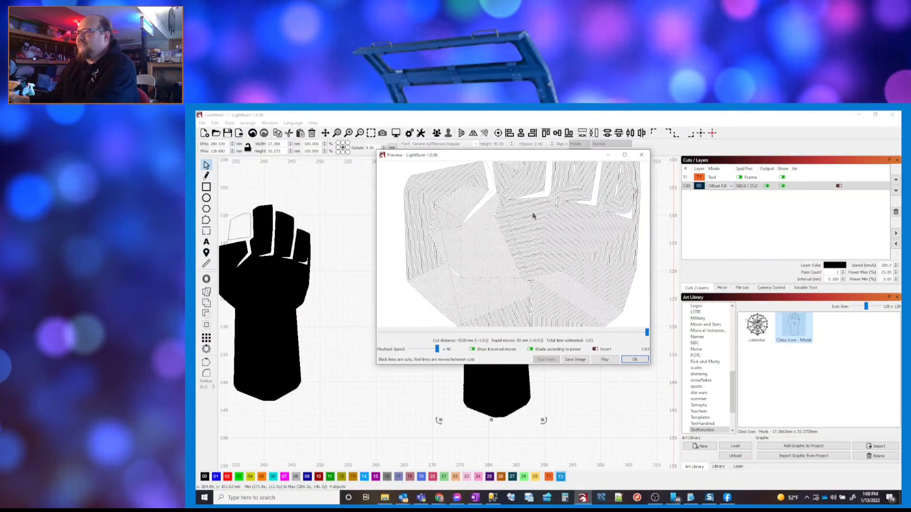
drag(575, 282, 533, 189)
scroll(529, 283, down, 5)
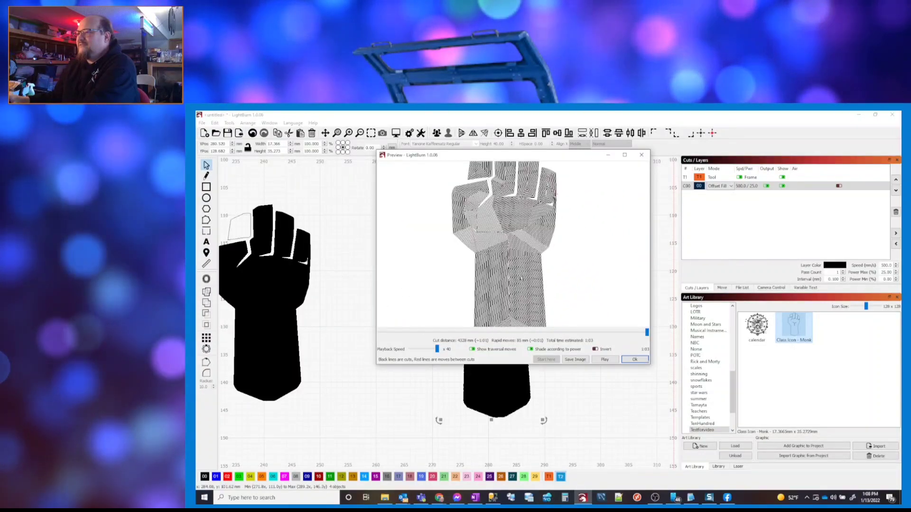
drag(523, 272, 521, 244)
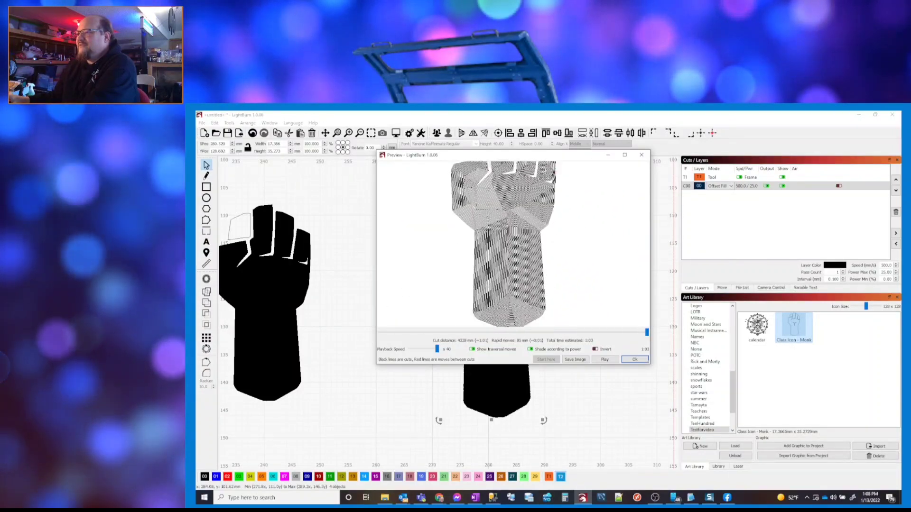
click(634, 359)
Set layer 00 back to Fill and preview the whole right fist's scan lines
click(719, 185)
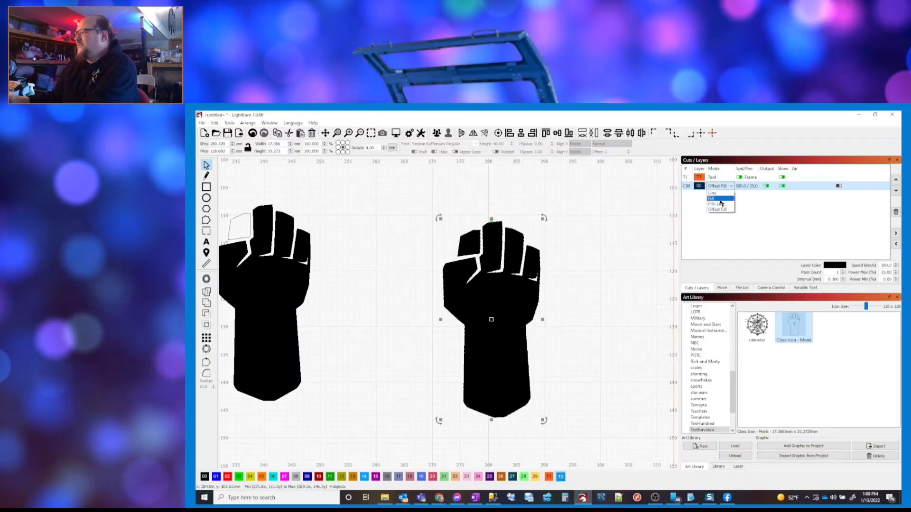
click(718, 199)
click(396, 134)
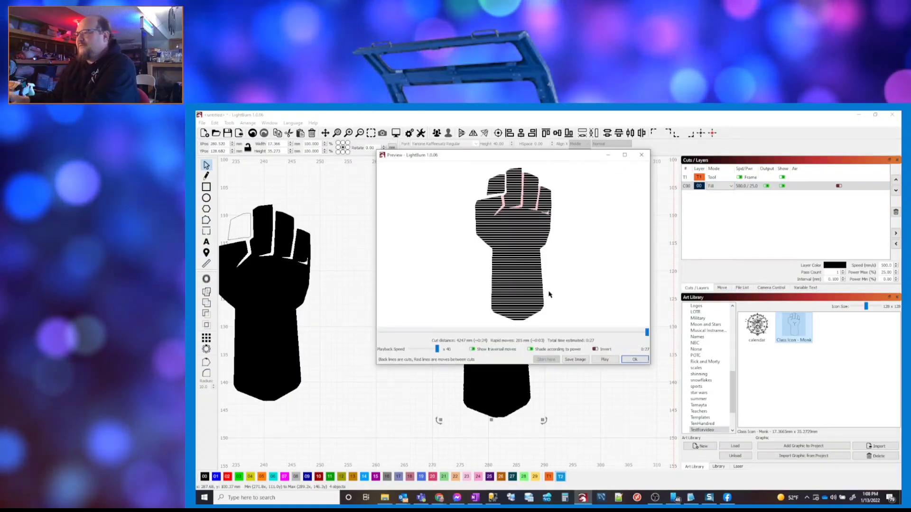
scroll(517, 250, up, 5)
scroll(517, 249, down, 4)
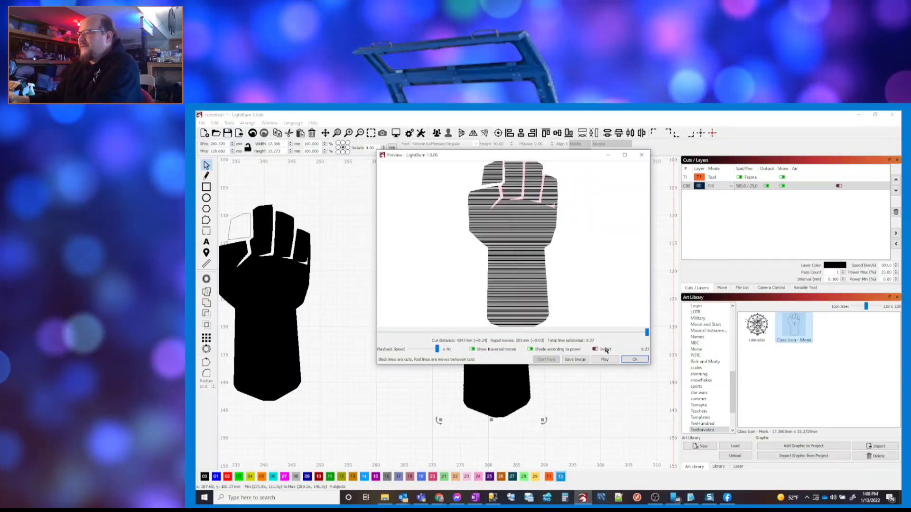
click(635, 359)
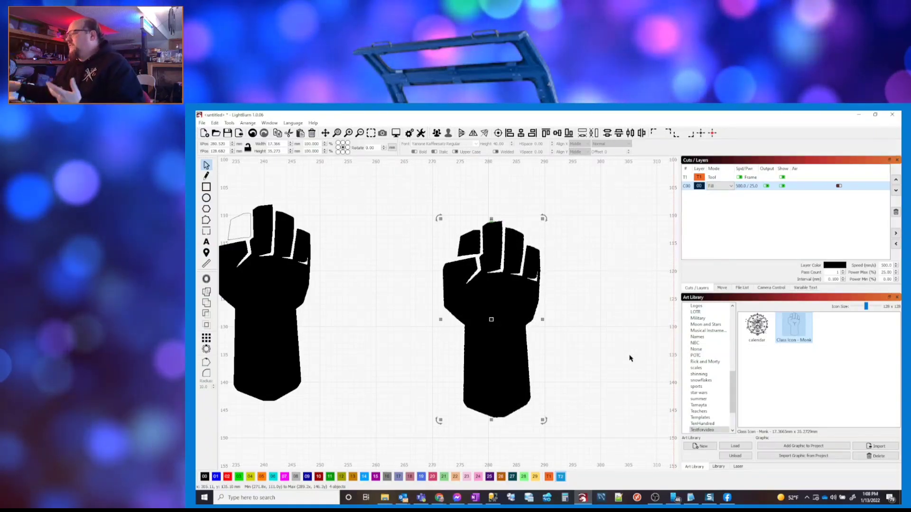
Bring up the laser move controls and choose the saved positions Glasses Center, bone tag and rotary one after another
click(722, 288)
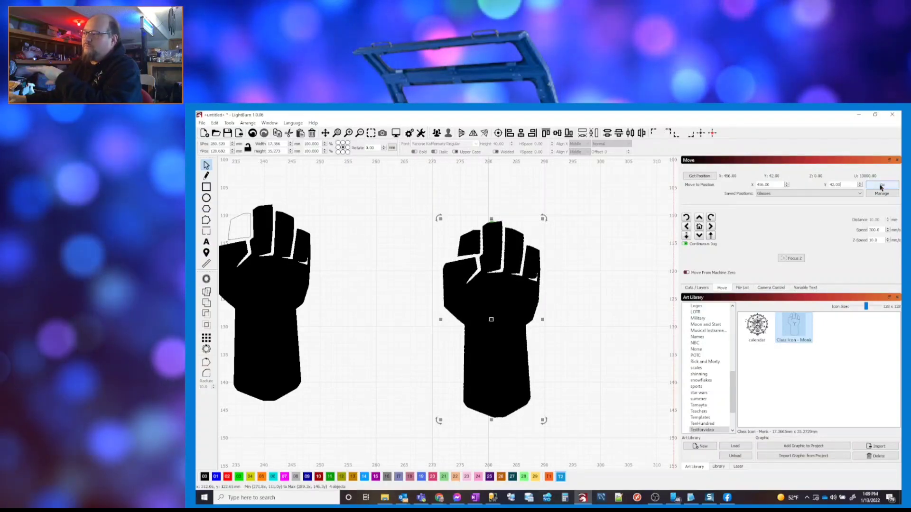
click(800, 194)
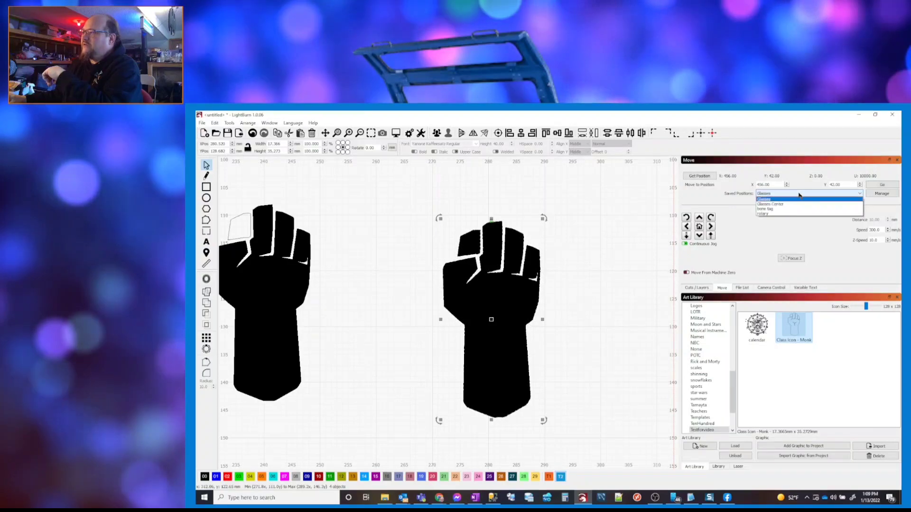
click(788, 204)
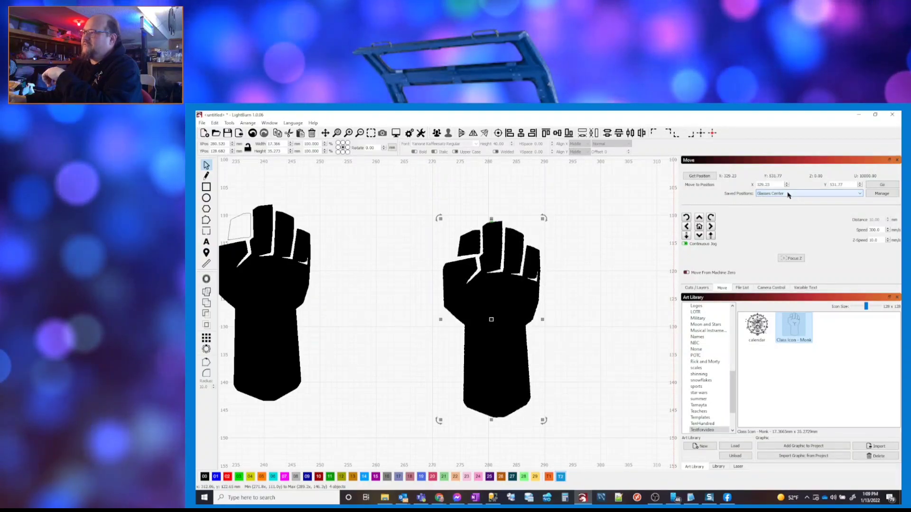
click(788, 194)
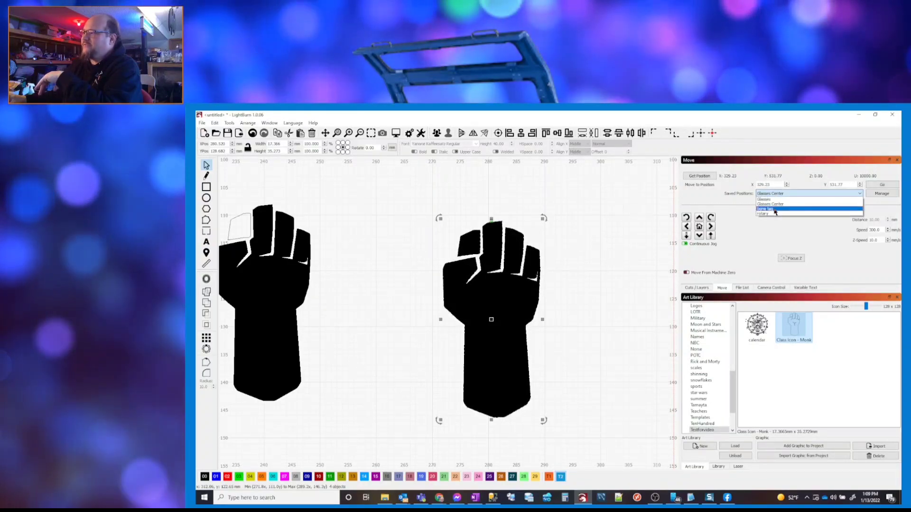
click(774, 209)
click(774, 194)
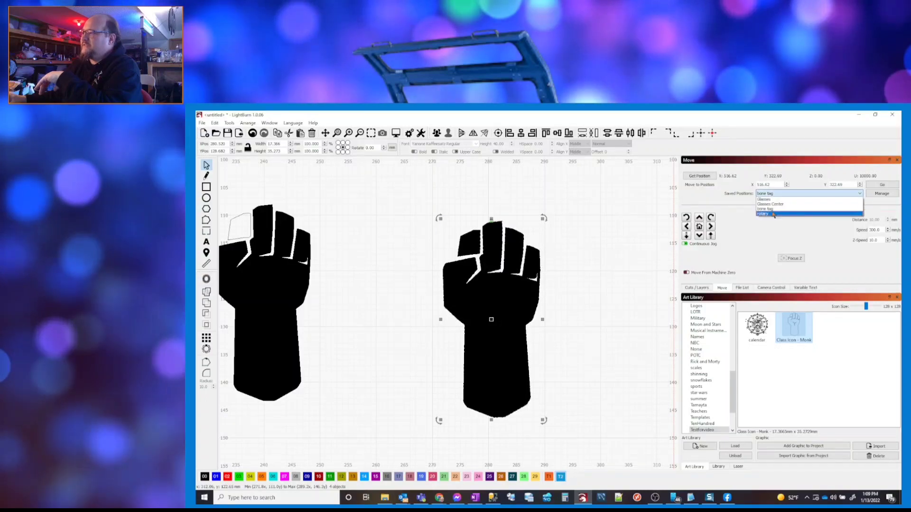
click(774, 214)
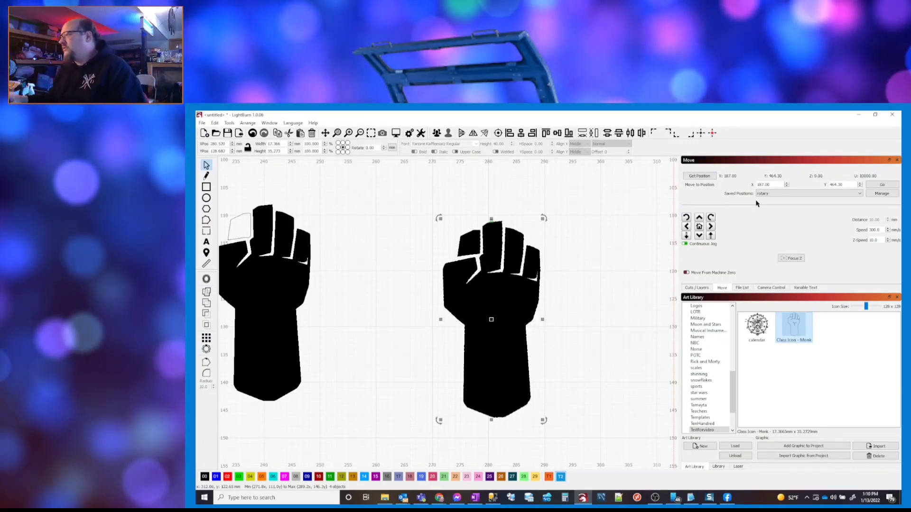
Switch the saved position to Glasses, bone tag and finally Glasses Center
click(774, 194)
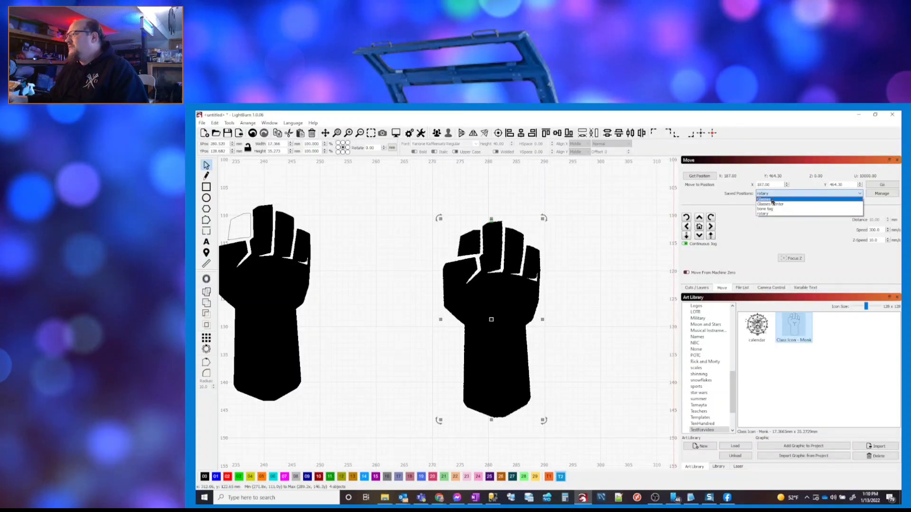
click(772, 201)
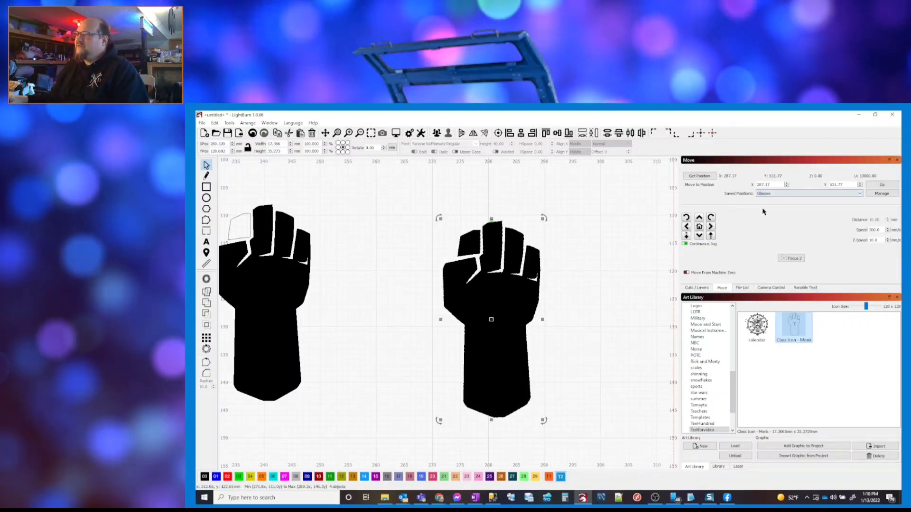
click(772, 195)
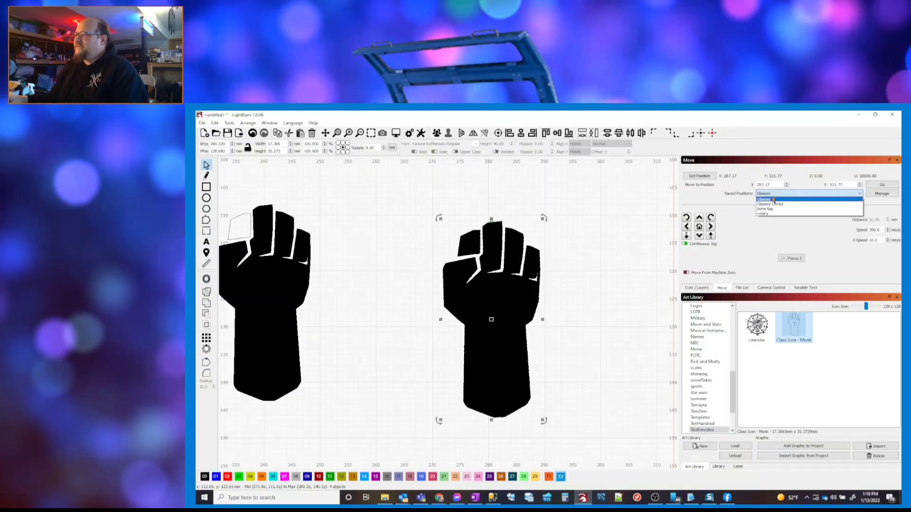
click(774, 205)
click(775, 195)
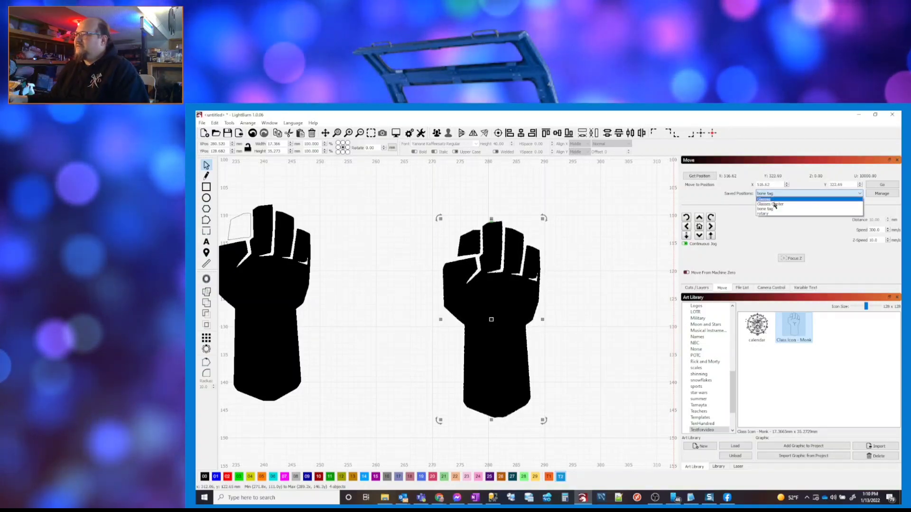
click(771, 199)
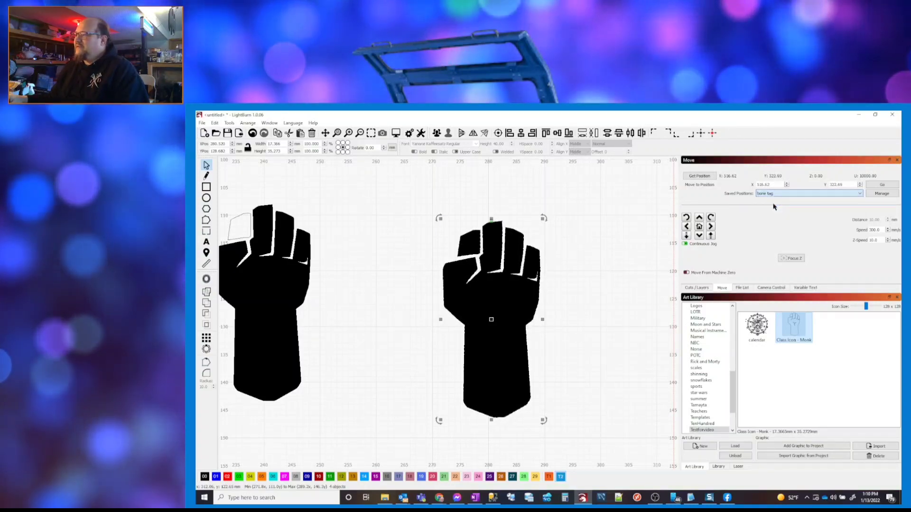
Show the laser controls, change Start From to Absolute Coords and return it to User Origin
click(735, 467)
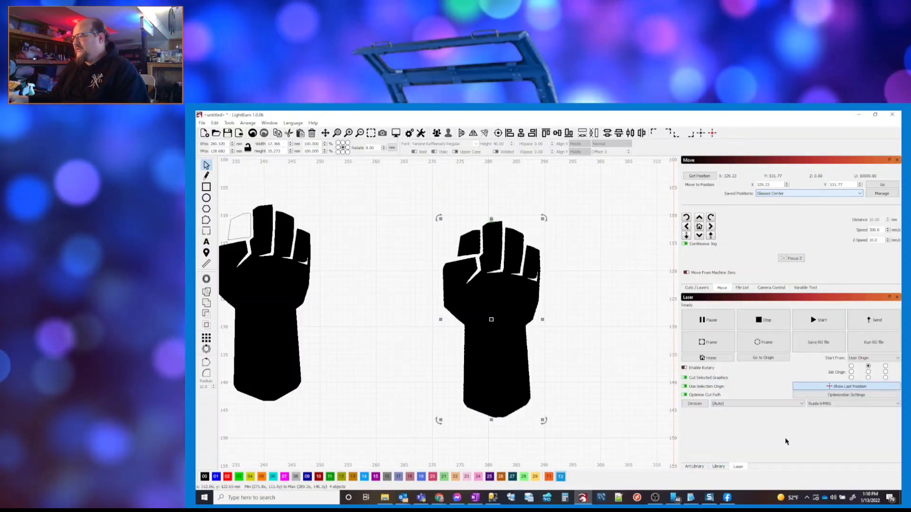
click(861, 359)
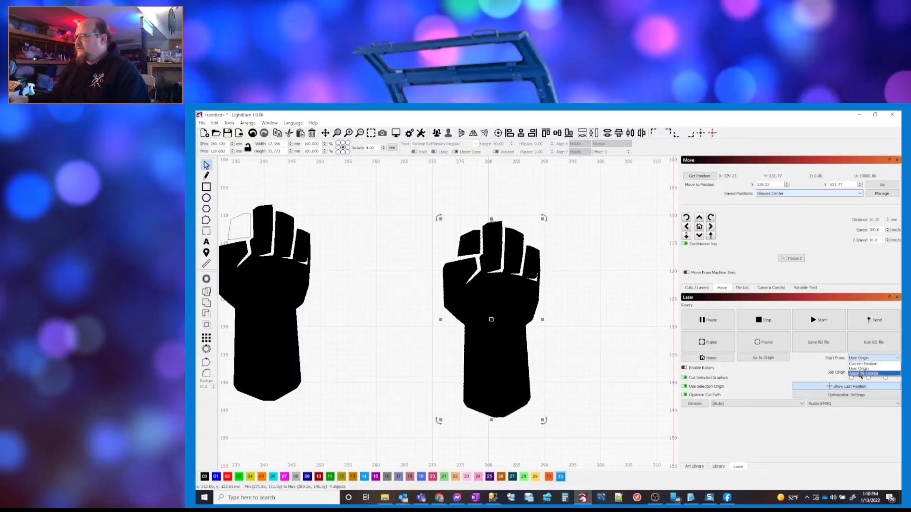
click(862, 373)
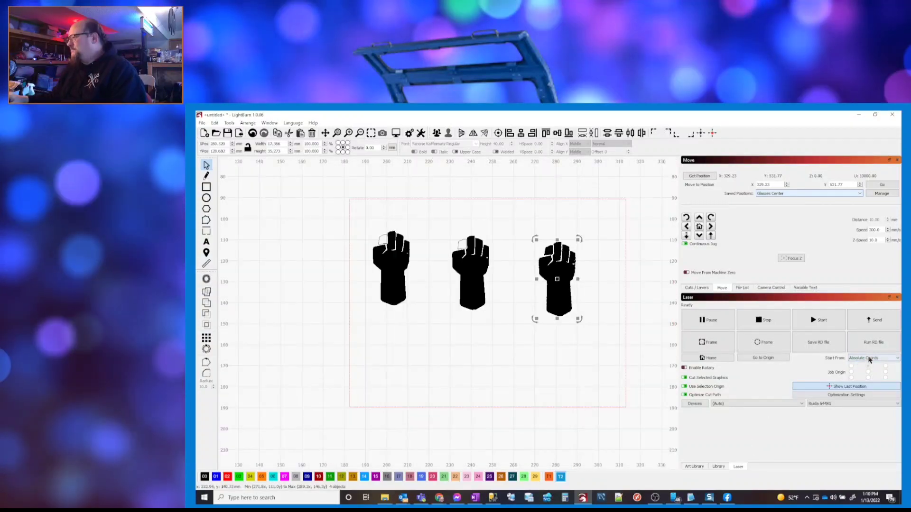
click(871, 359)
click(860, 370)
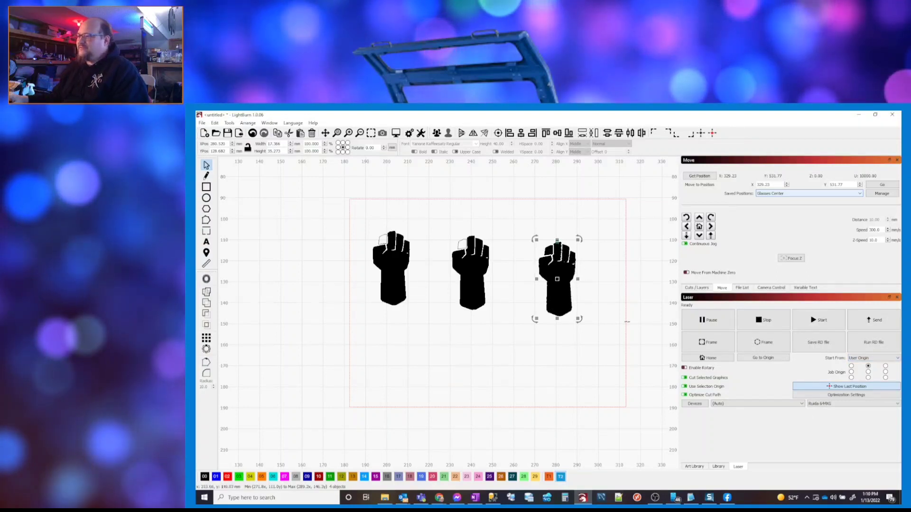
Select the tool-layer rectangle surrounding the three fists and set the job origin to the centre
click(628, 301)
click(627, 301)
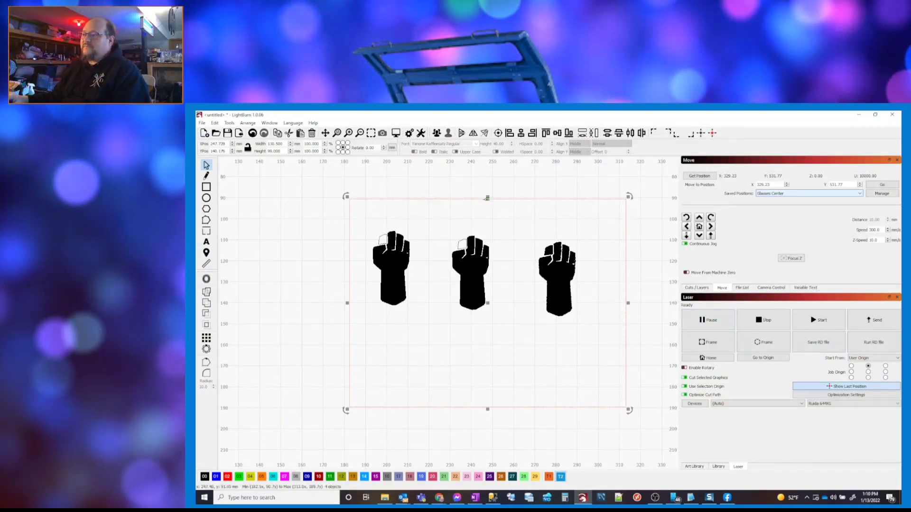
click(851, 367)
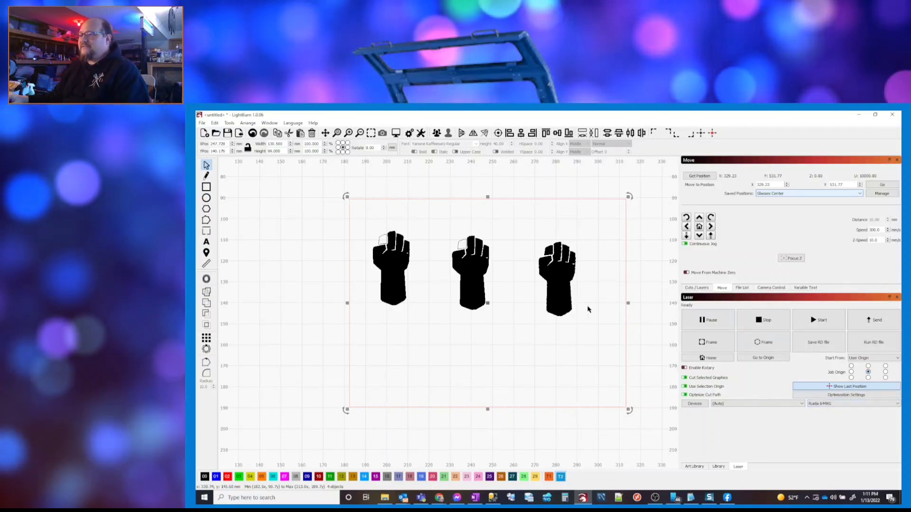
scroll(493, 306, up, 2)
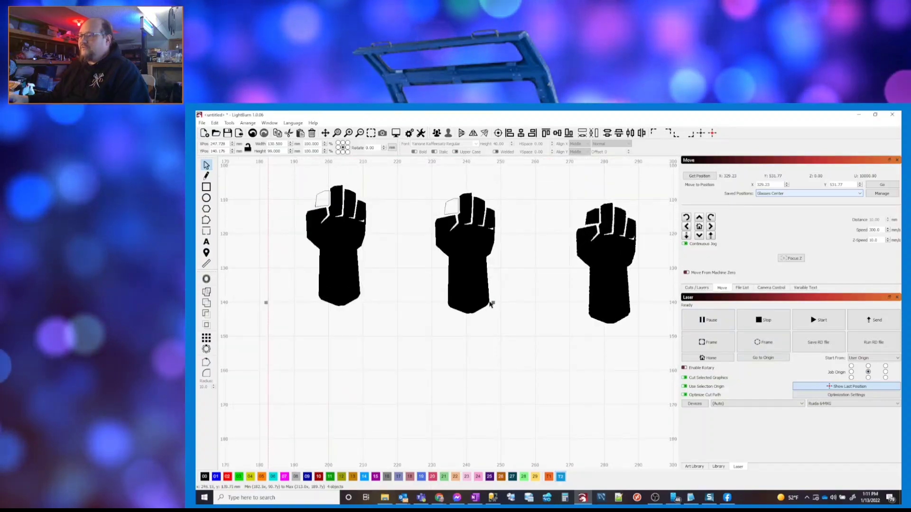
scroll(491, 305, down, 2)
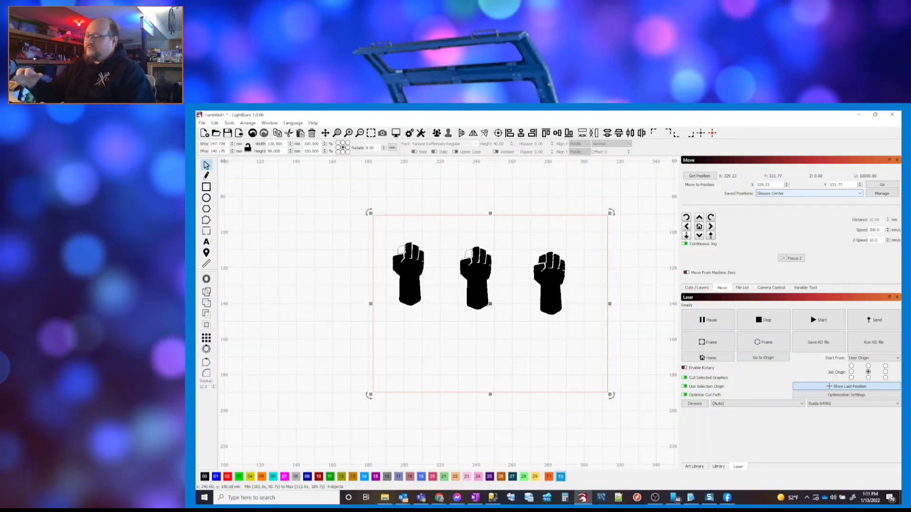